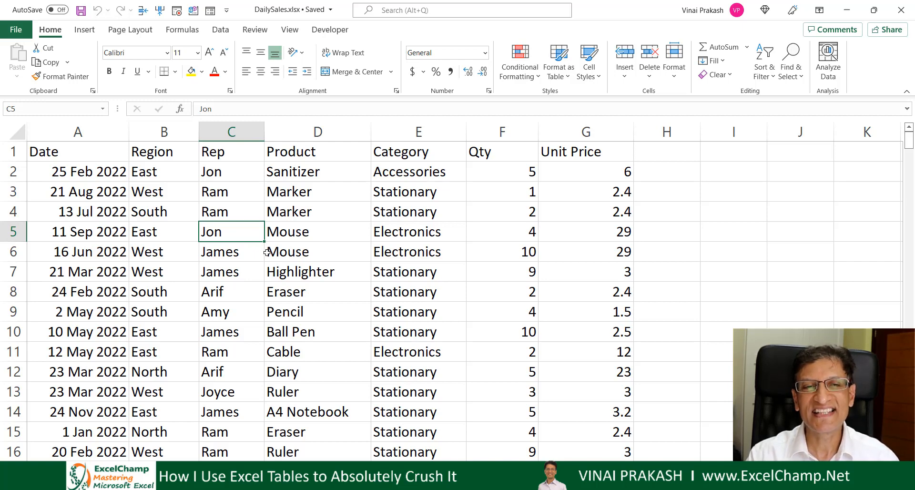
Step: Review the daily sales data from its header row down to the last record and return to the header row
{"action": "left_click", "coordinate": [115, 236]}
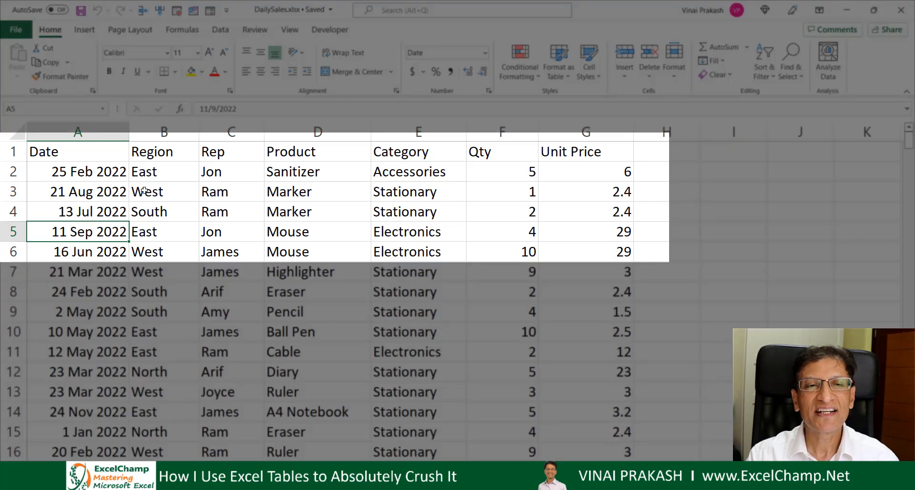
{"action": "left_click", "coordinate": [145, 190]}
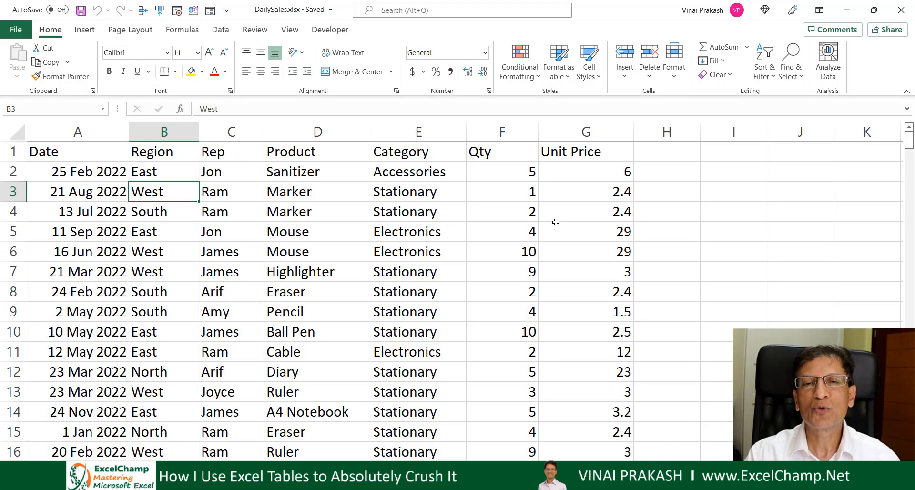
{"action": "scroll", "coordinate": [503, 275], "scroll_direction": "down", "scroll_amount": 20}
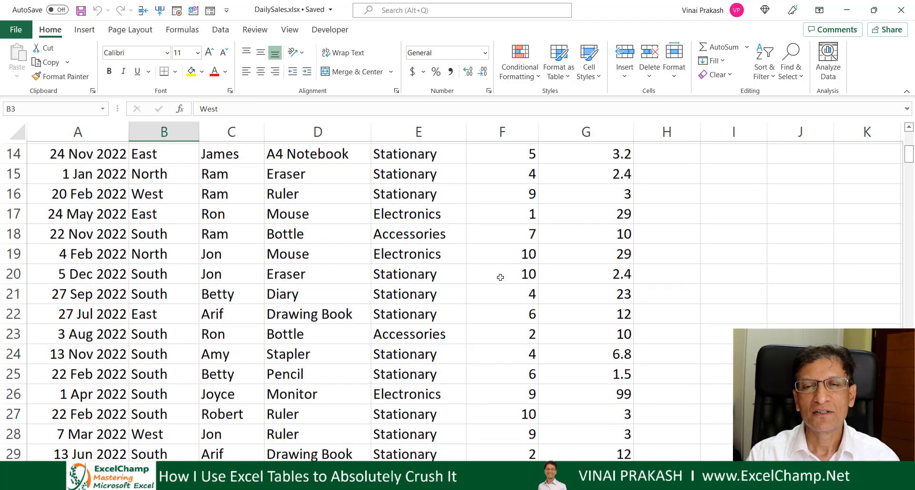
{"action": "left_click", "coordinate": [418, 273]}
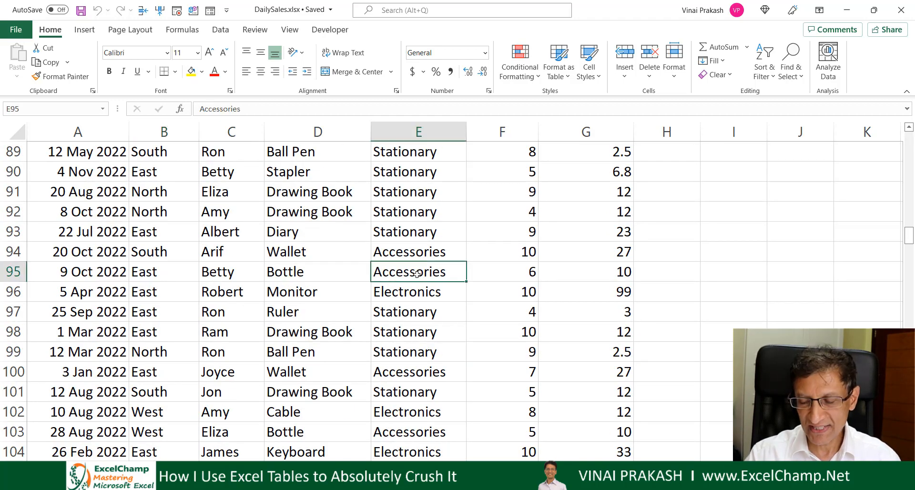
{"action": "key", "text": "ctrl+Down"}
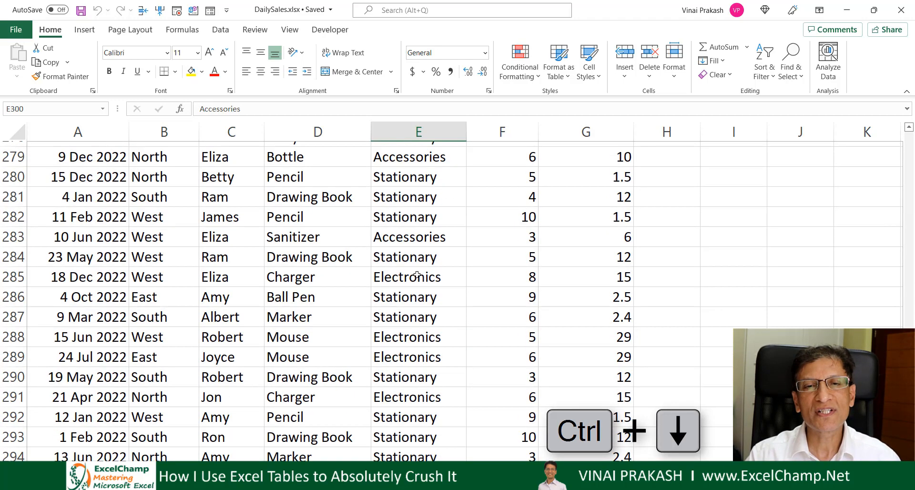
{"action": "scroll", "coordinate": [417, 274], "scroll_direction": "down", "scroll_amount": 3}
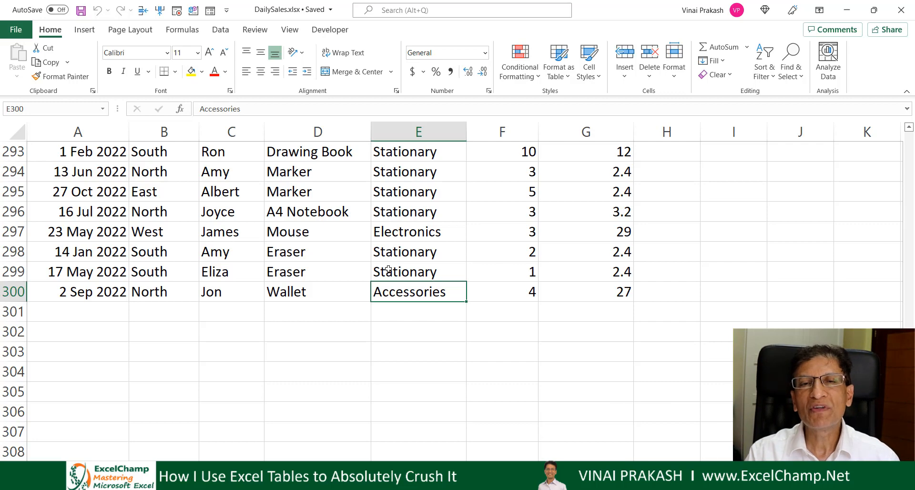
{"action": "scroll", "coordinate": [389, 269], "scroll_direction": "up", "scroll_amount": 16}
{"action": "left_click", "coordinate": [238, 237]}
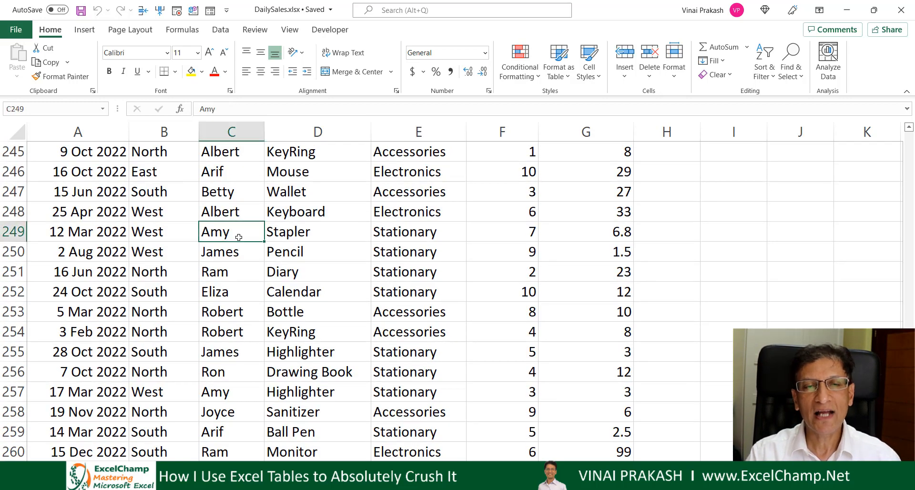
{"action": "key", "text": "ctrl+Up"}
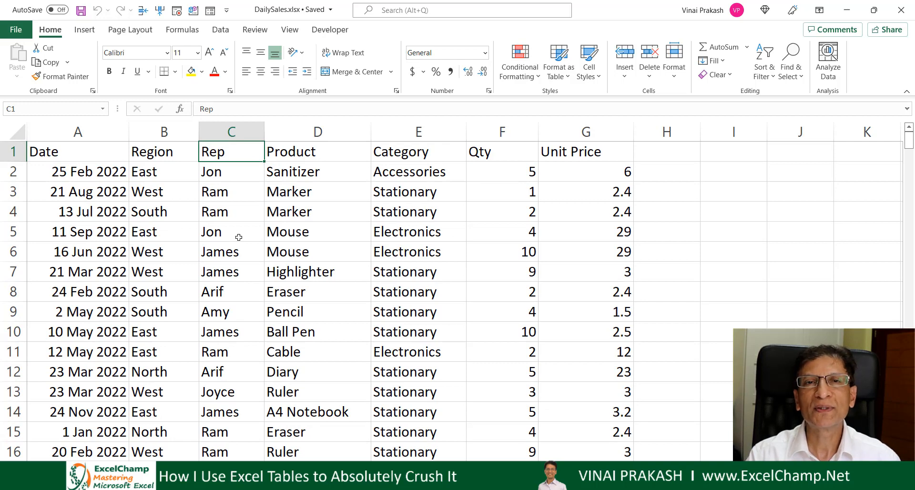
Step: Format the sales data range A1:G300 as a table with headers, using the Blue, Table Style Medium 9 style
{"action": "left_click", "coordinate": [238, 237]}
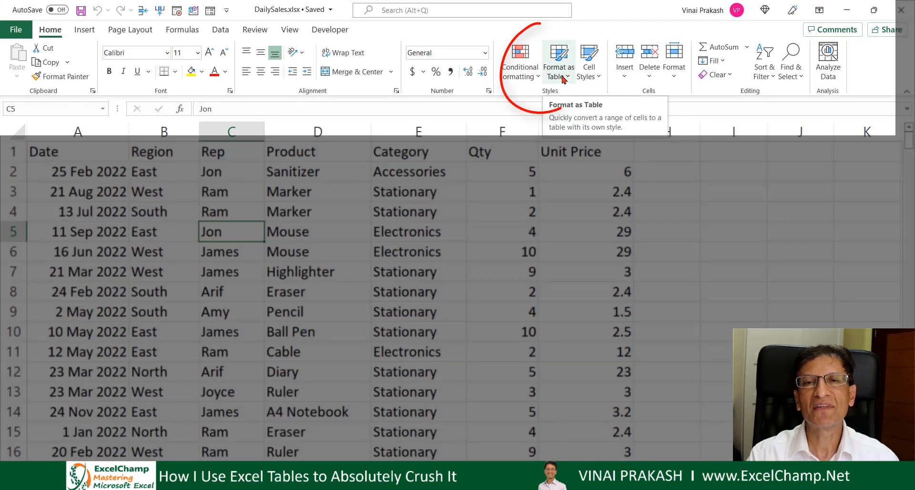
{"action": "left_click", "coordinate": [564, 76]}
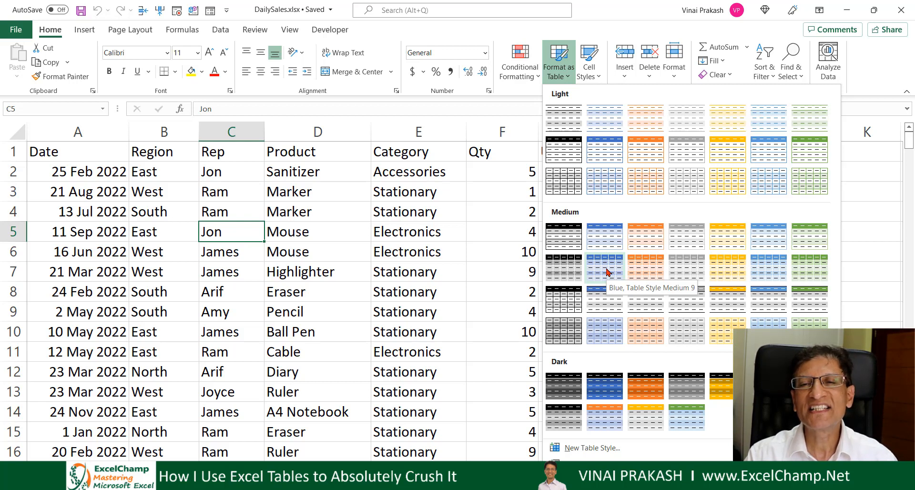
{"action": "left_click", "coordinate": [607, 272]}
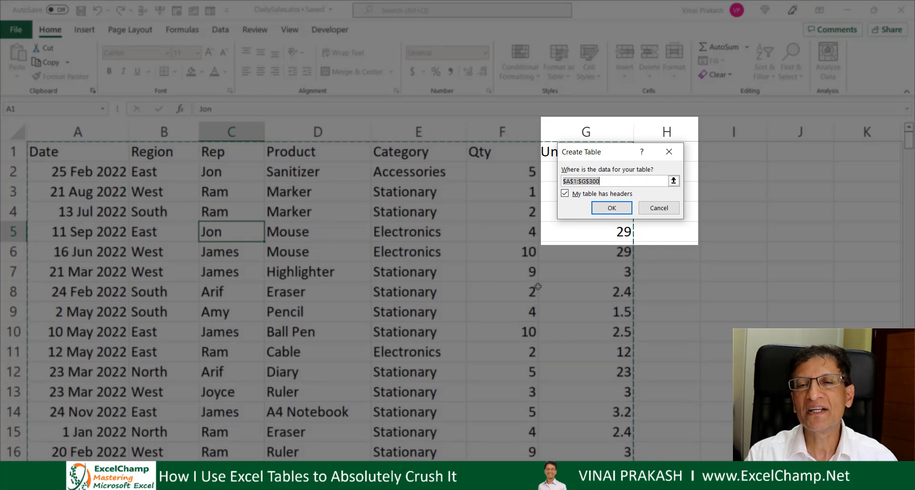
{"action": "scroll", "coordinate": [591, 305], "scroll_direction": "down", "scroll_amount": 11}
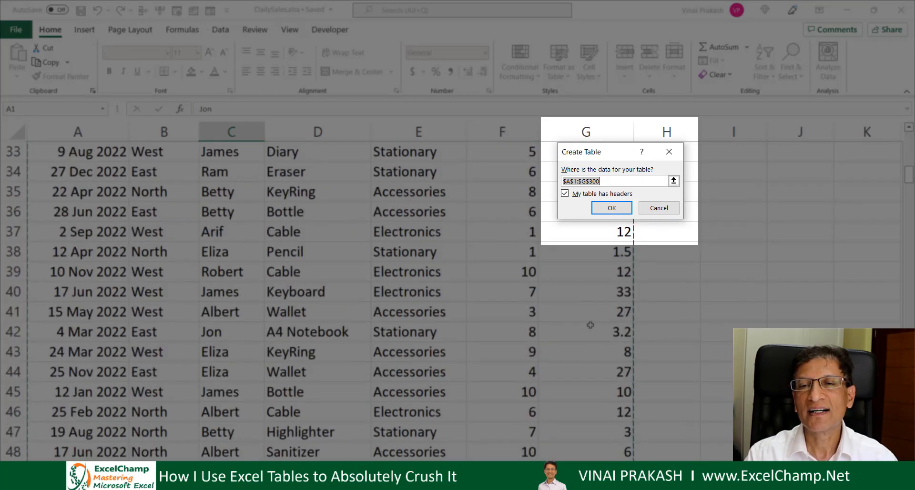
{"action": "scroll", "coordinate": [590, 325], "scroll_direction": "down", "scroll_amount": 13}
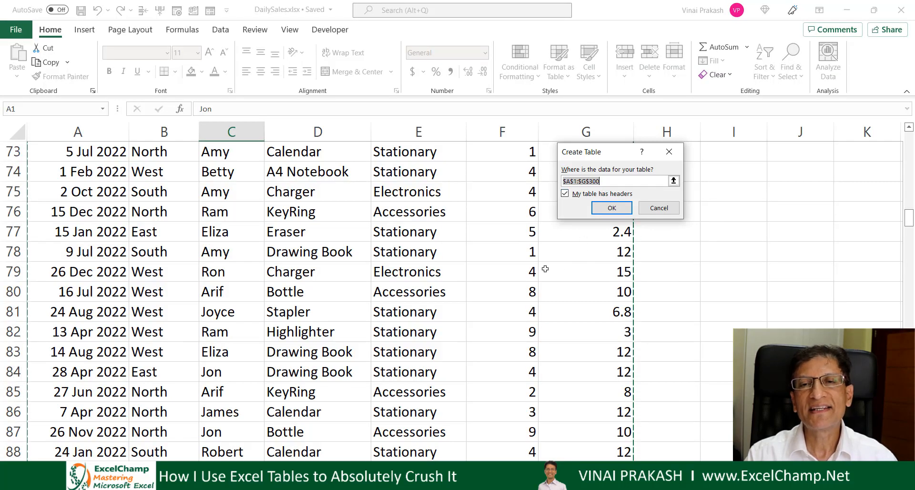
{"action": "scroll", "coordinate": [544, 268], "scroll_direction": "up", "scroll_amount": 20}
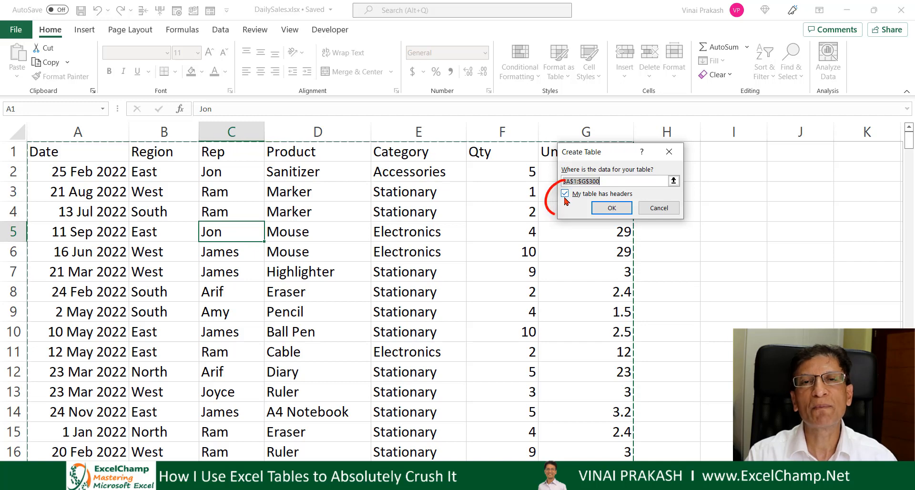
{"action": "left_click", "coordinate": [611, 208]}
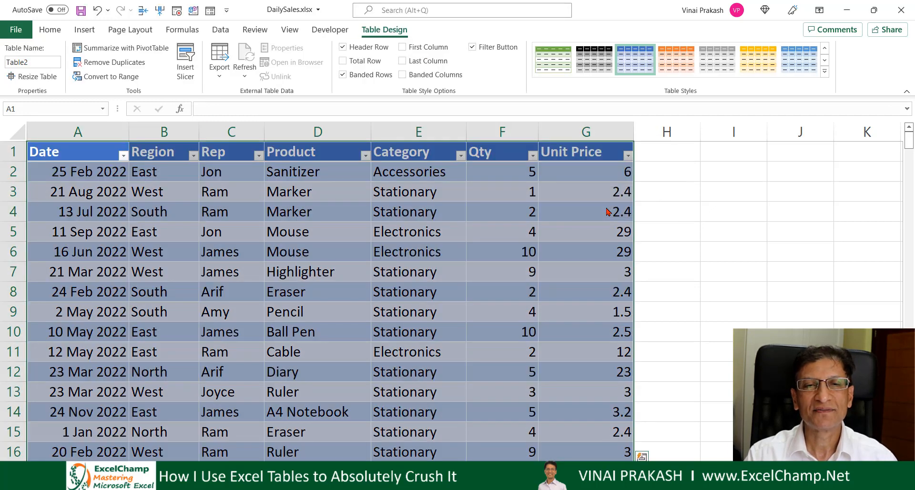
{"action": "left_click", "coordinate": [408, 215]}
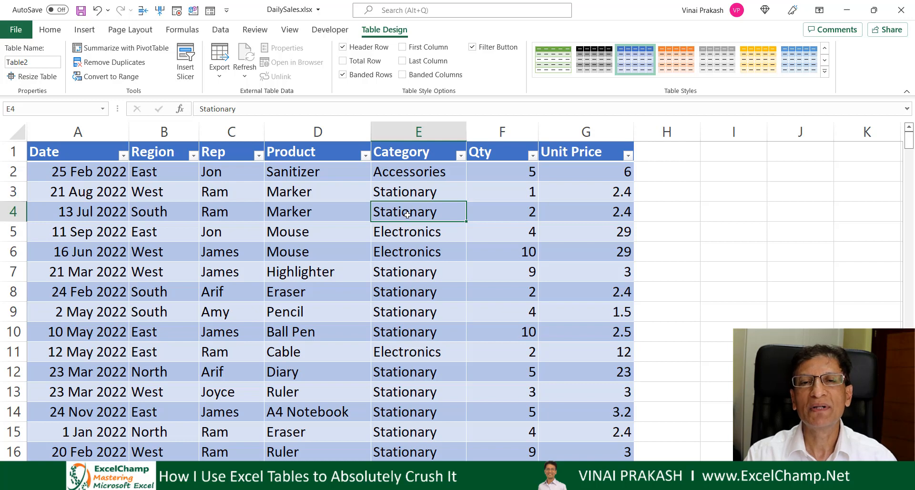
Step: Compare the available commands with a cell outside and inside the table selected, and examine the table design options
{"action": "left_click", "coordinate": [750, 232]}
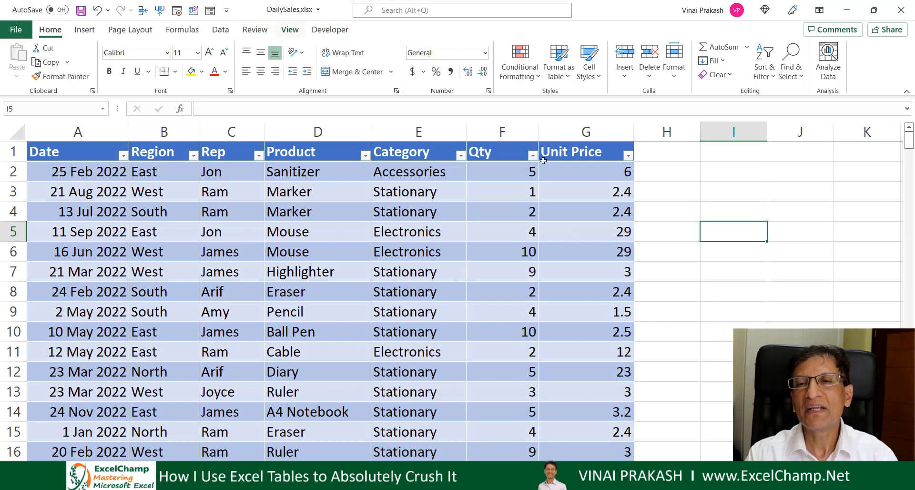
{"action": "left_click", "coordinate": [413, 257]}
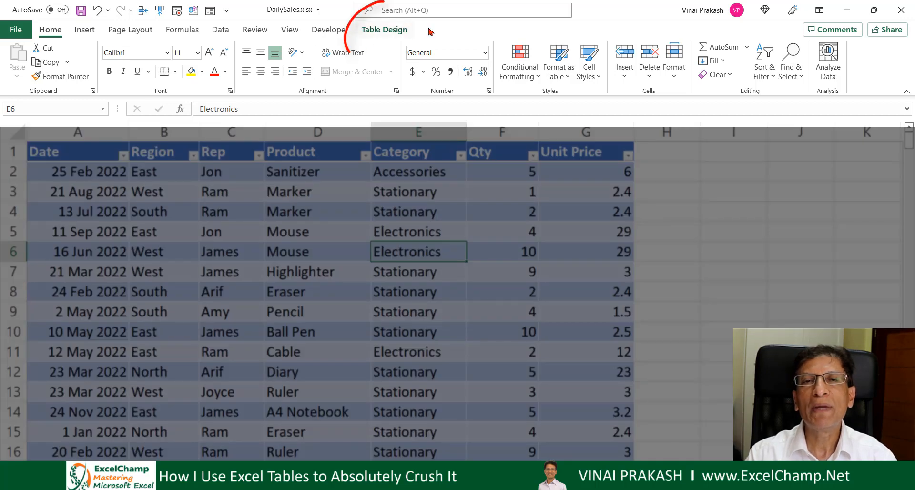
{"action": "left_click", "coordinate": [386, 32]}
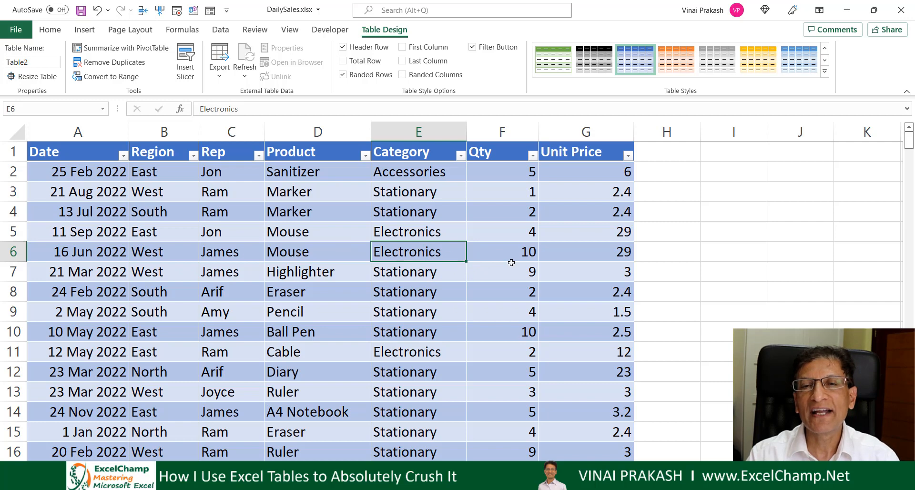
{"action": "left_click", "coordinate": [509, 294]}
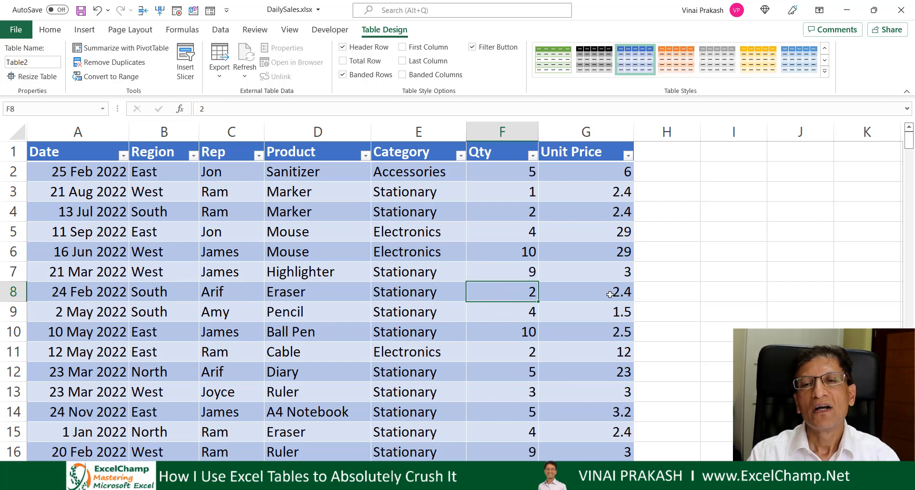
Step: Examine how the column headings behave further down the table with a cell outside and then inside the table selected
{"action": "left_click", "coordinate": [753, 312]}
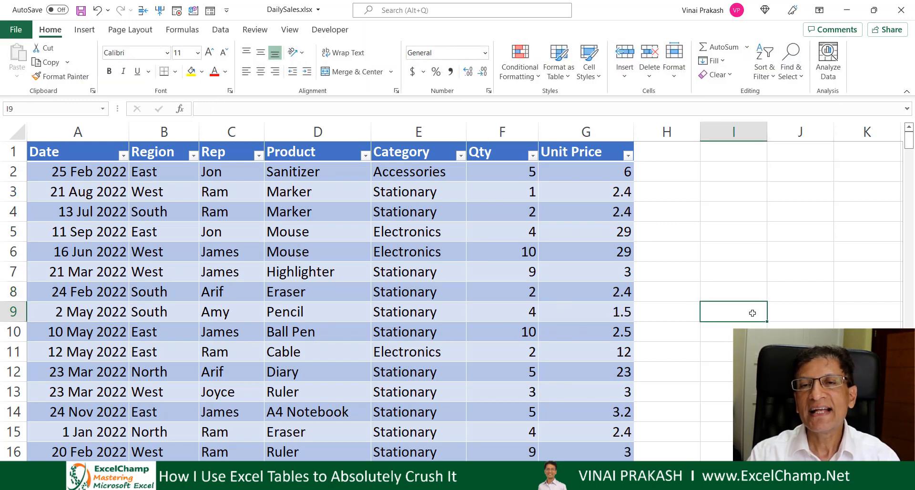
{"action": "scroll", "coordinate": [753, 313], "scroll_direction": "down", "scroll_amount": 8}
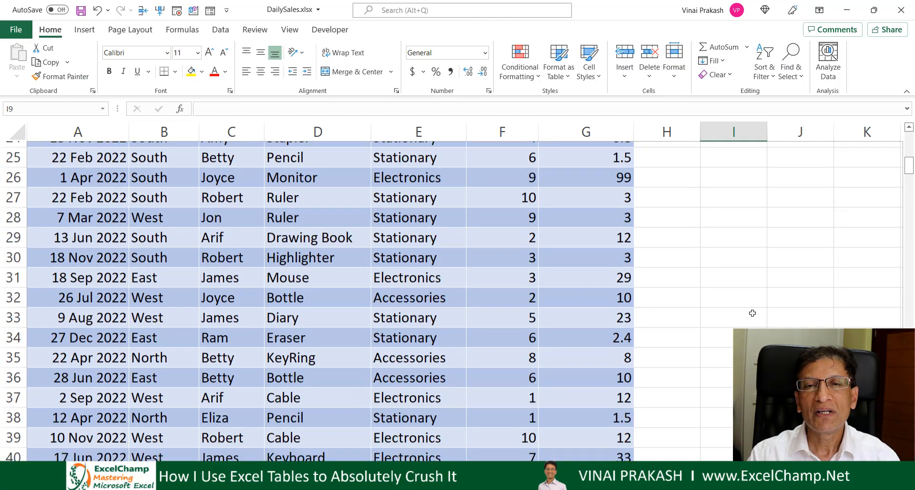
{"action": "scroll", "coordinate": [373, 312], "scroll_direction": "down", "scroll_amount": 3}
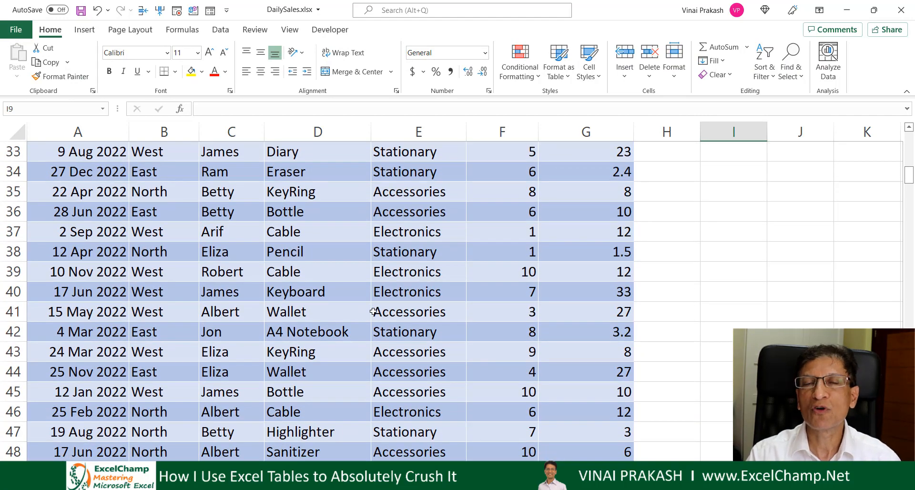
{"action": "left_click", "coordinate": [514, 311]}
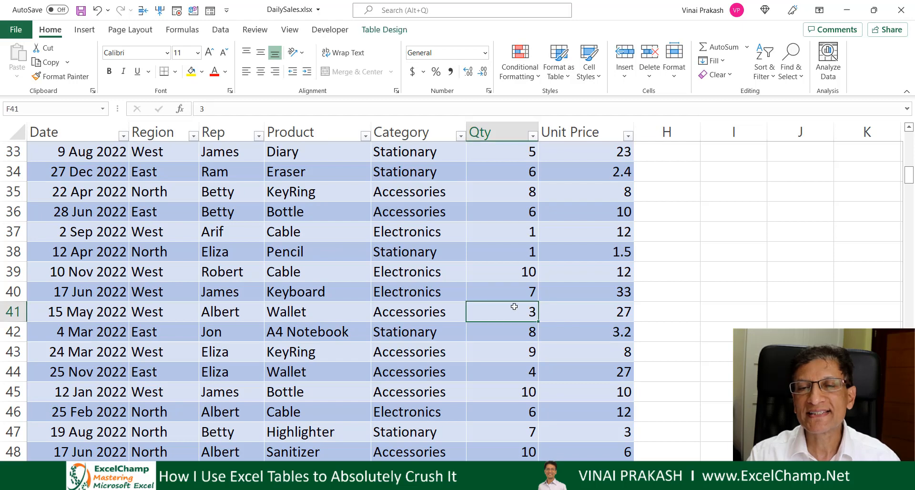
{"action": "left_click", "coordinate": [725, 332]}
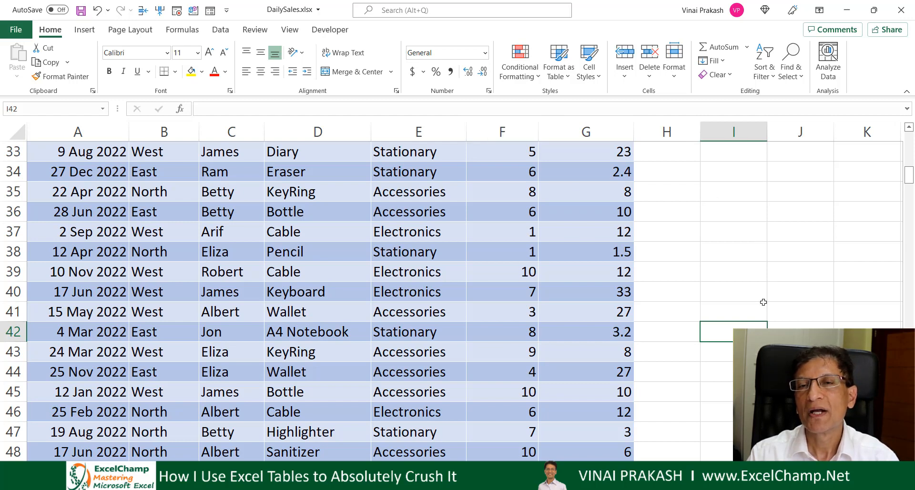
{"action": "scroll", "coordinate": [764, 302], "scroll_direction": "up", "scroll_amount": 11}
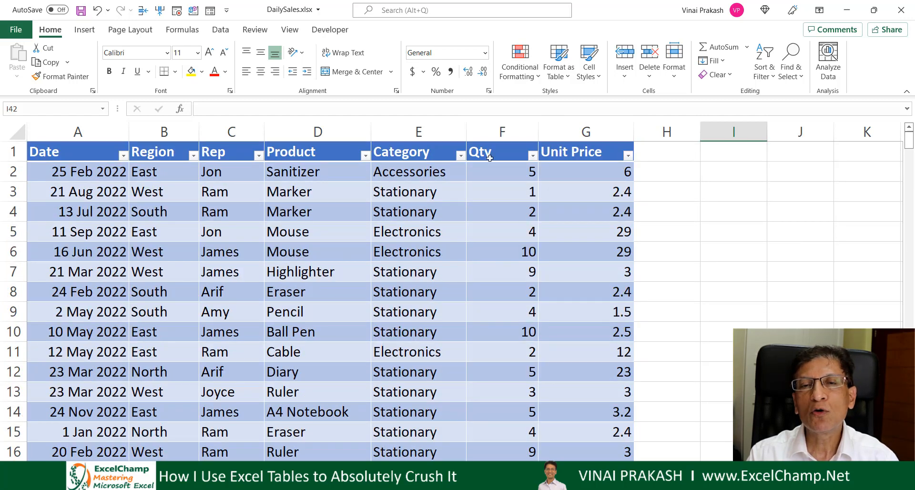
{"action": "left_click", "coordinate": [449, 272]}
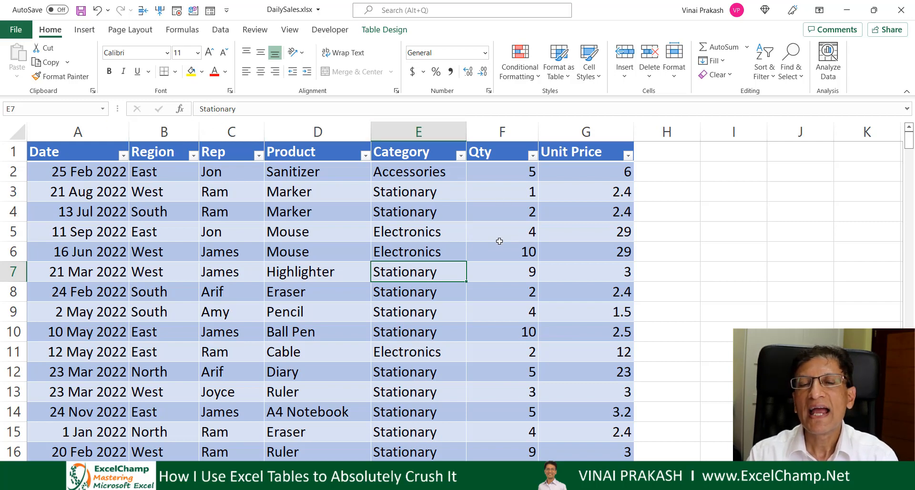
{"action": "scroll", "coordinate": [499, 242], "scroll_direction": "down", "scroll_amount": 3}
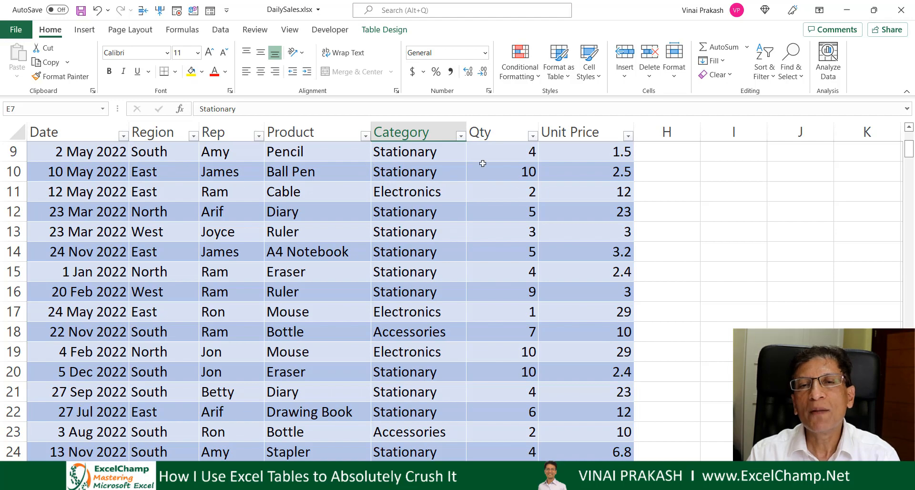
{"action": "scroll", "coordinate": [497, 276], "scroll_direction": "down", "scroll_amount": 16}
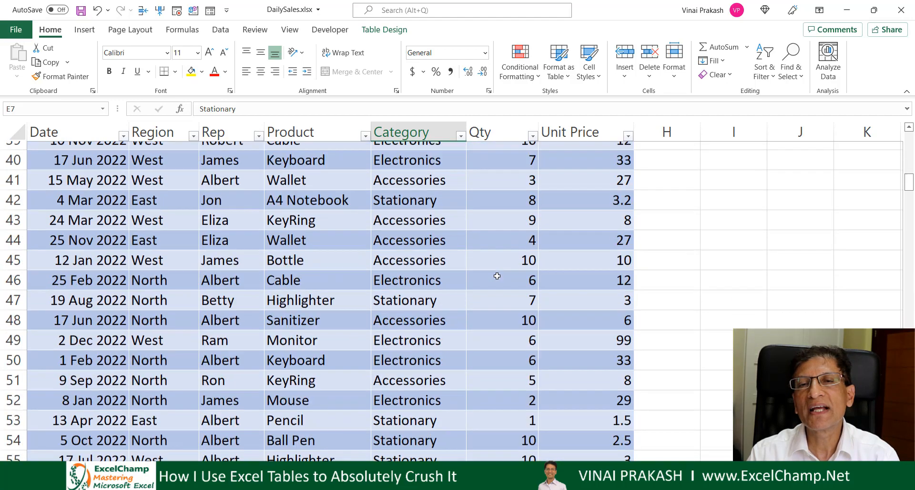
{"action": "scroll", "coordinate": [497, 276], "scroll_direction": "down", "scroll_amount": 8}
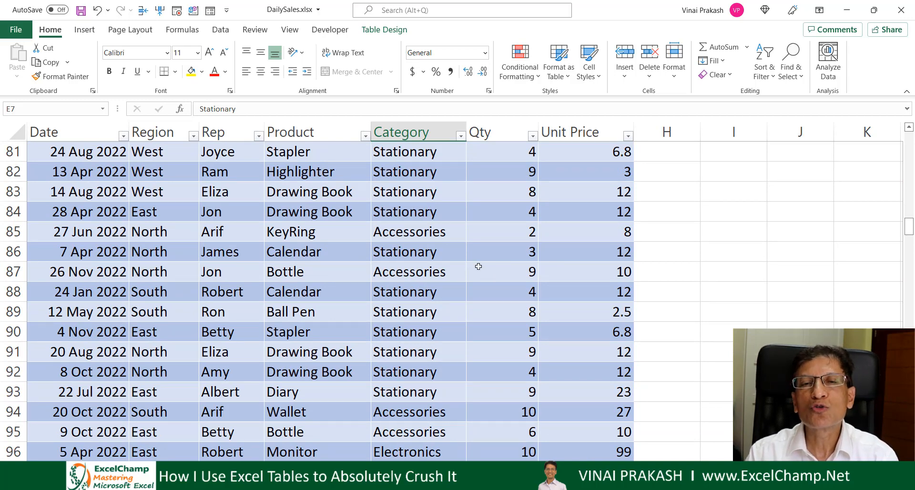
Step: Filter the table's Category column to show only Stationary, excluding Accessories and Electronics
{"action": "left_click", "coordinate": [460, 138]}
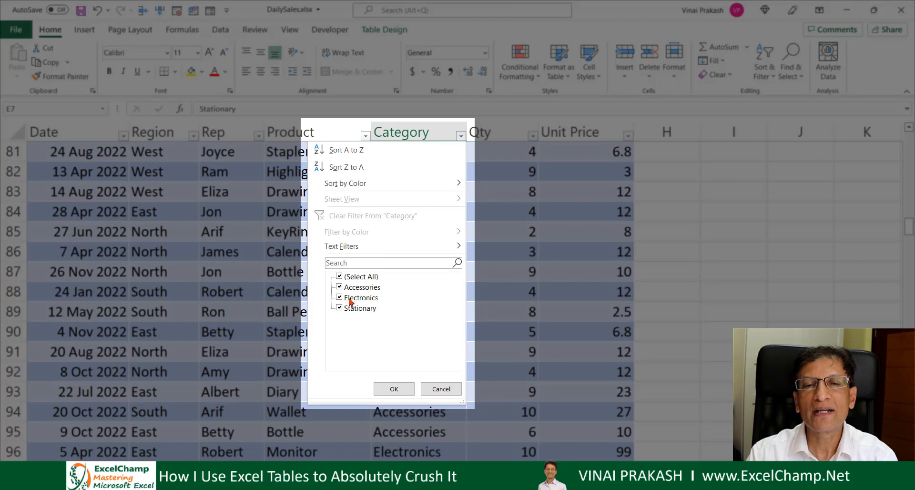
{"action": "left_click", "coordinate": [339, 287]}
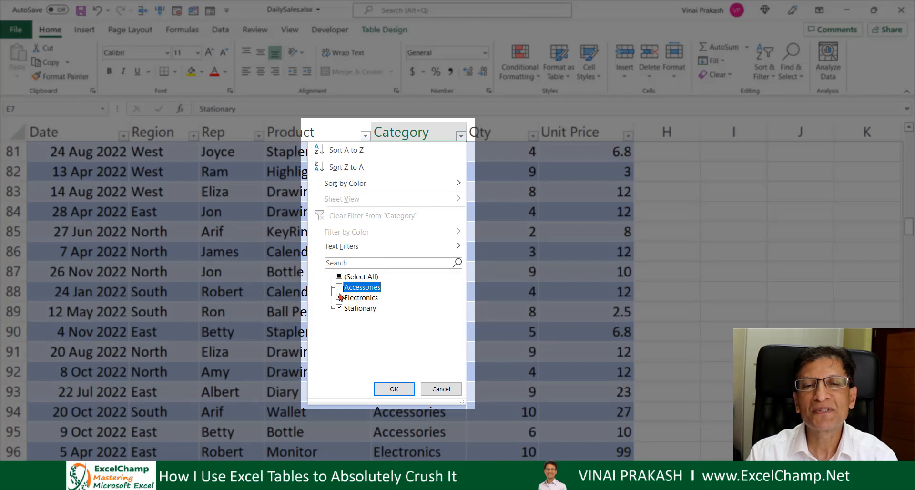
{"action": "left_click", "coordinate": [339, 298]}
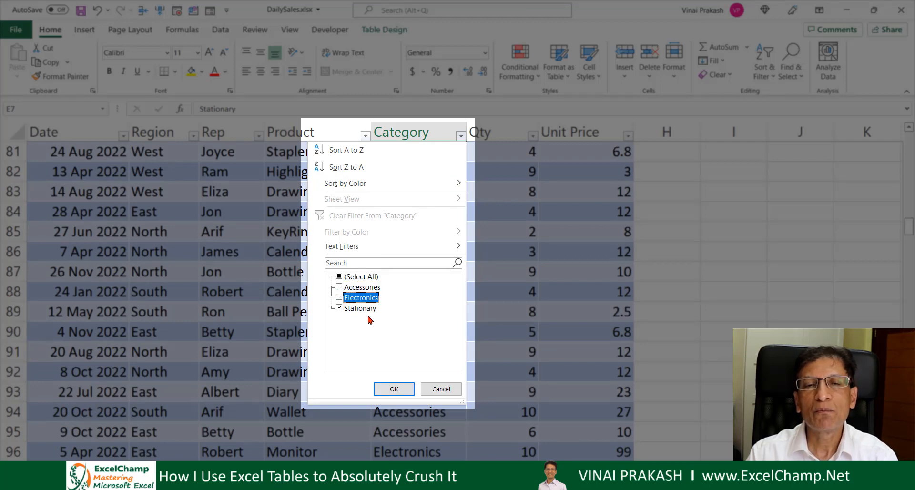
{"action": "left_click", "coordinate": [404, 385]}
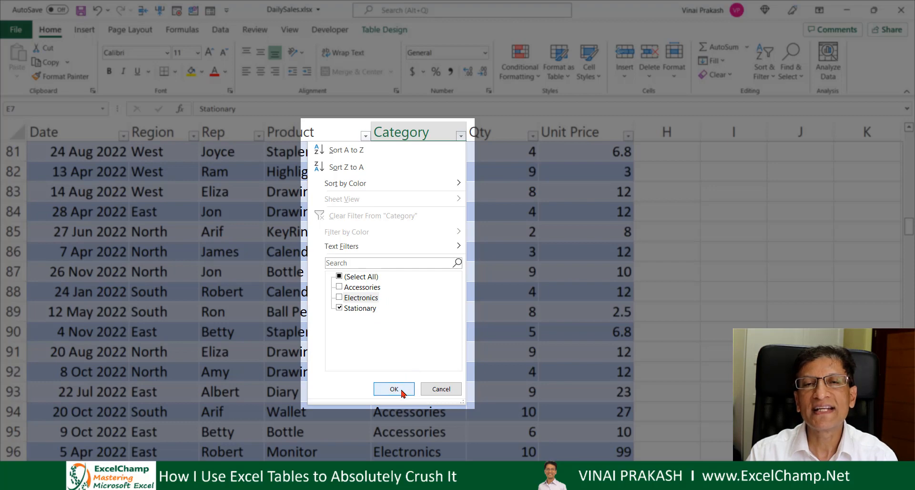
{"action": "left_click", "coordinate": [403, 390]}
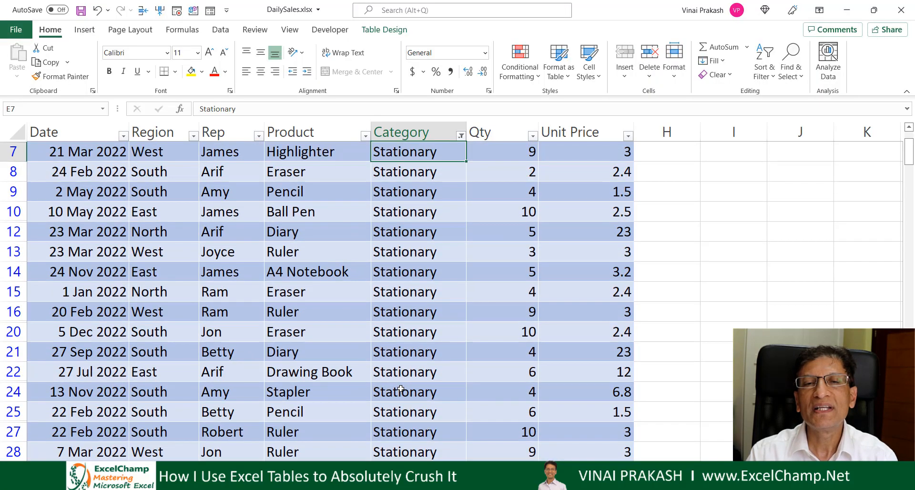
Step: Remove the Category column's filter by reselecting all categories, restoring Accessories and Electronics alongside Stationary
{"action": "left_click", "coordinate": [462, 136]}
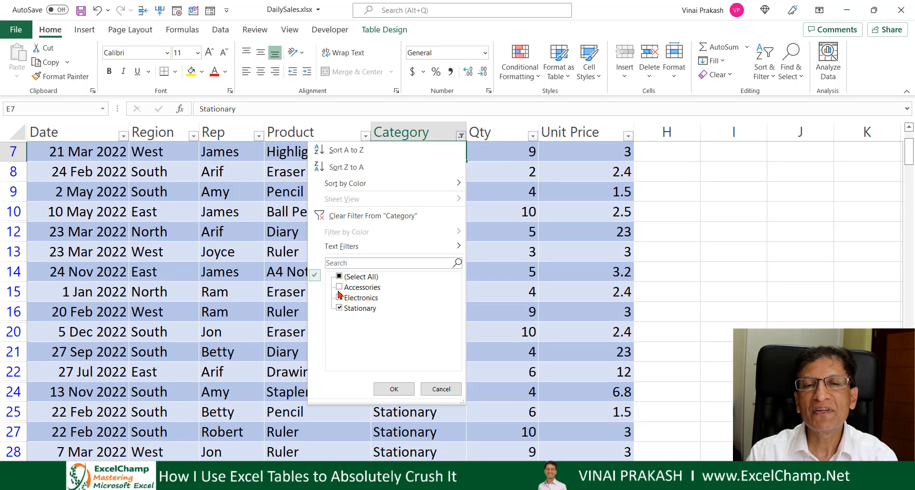
{"action": "left_click", "coordinate": [339, 278]}
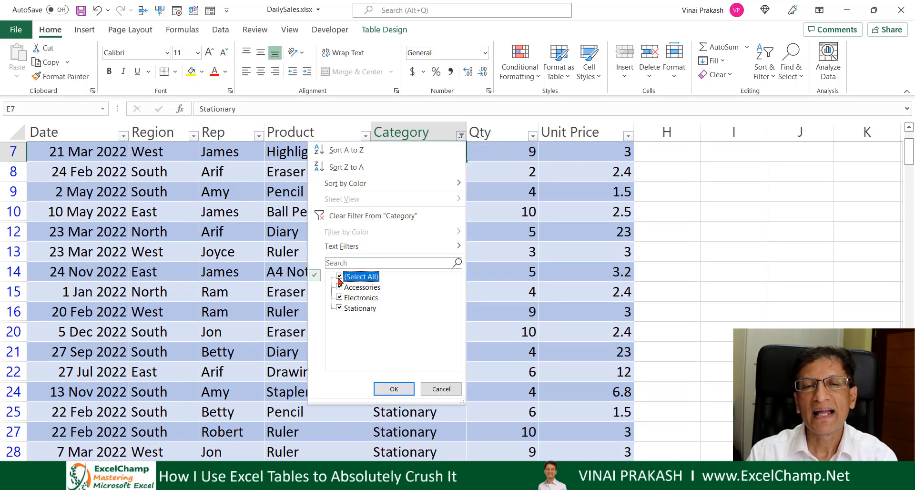
{"action": "left_click", "coordinate": [395, 389]}
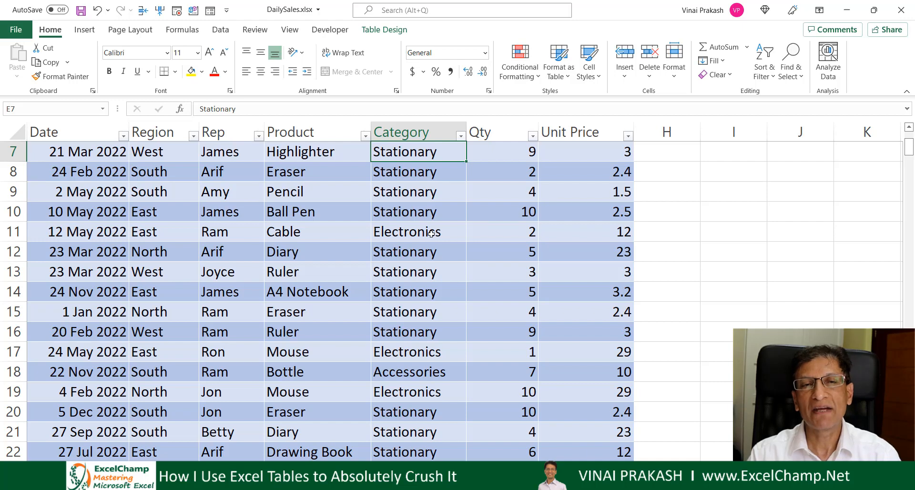
{"action": "left_click", "coordinate": [431, 234]}
{"action": "scroll", "coordinate": [431, 233], "scroll_direction": "up", "scroll_amount": 2}
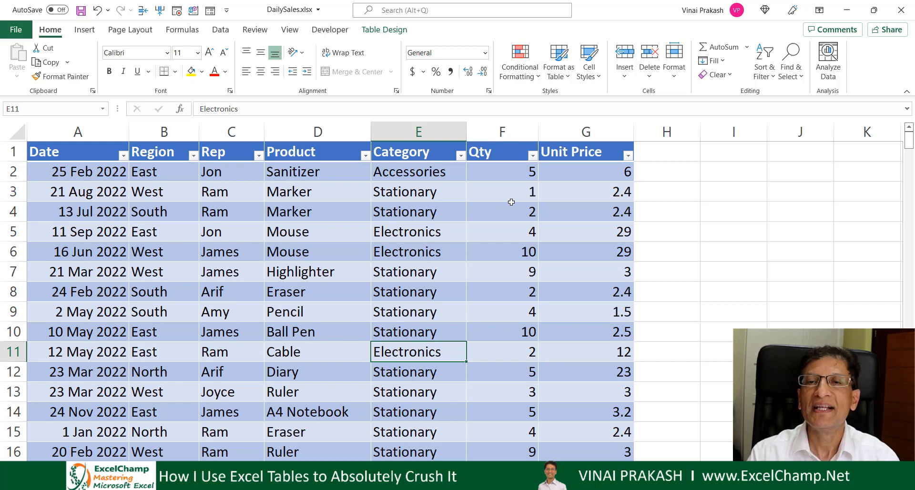
Step: Compare the column headings further down the sheet with a cell outside the table selected and then one inside it
{"action": "left_click", "coordinate": [785, 218]}
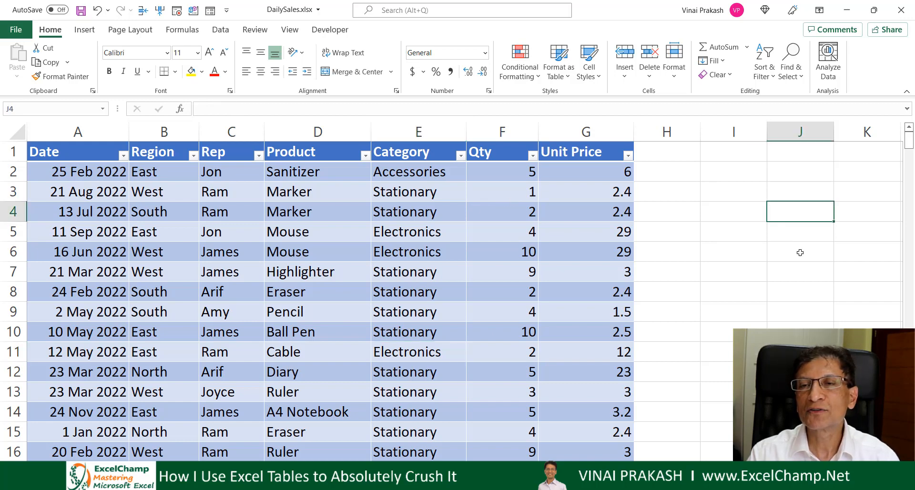
{"action": "scroll", "coordinate": [800, 252], "scroll_direction": "down", "scroll_amount": 5}
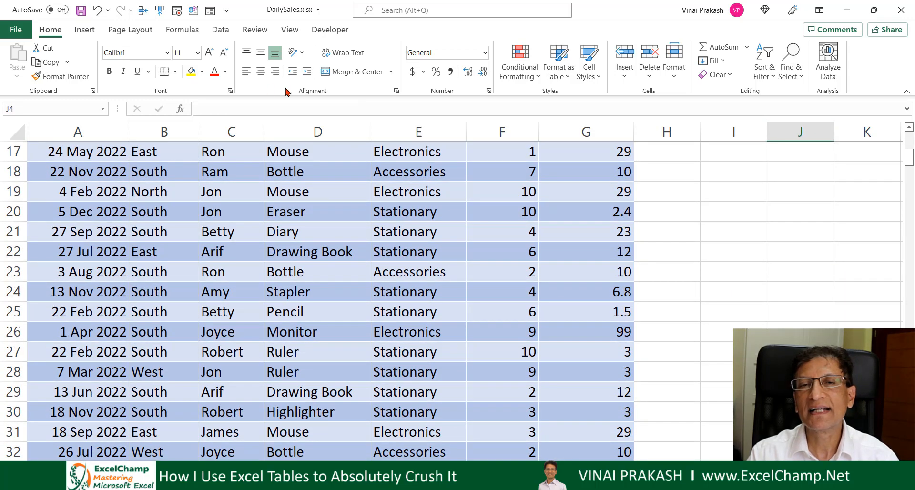
{"action": "left_click", "coordinate": [326, 309]}
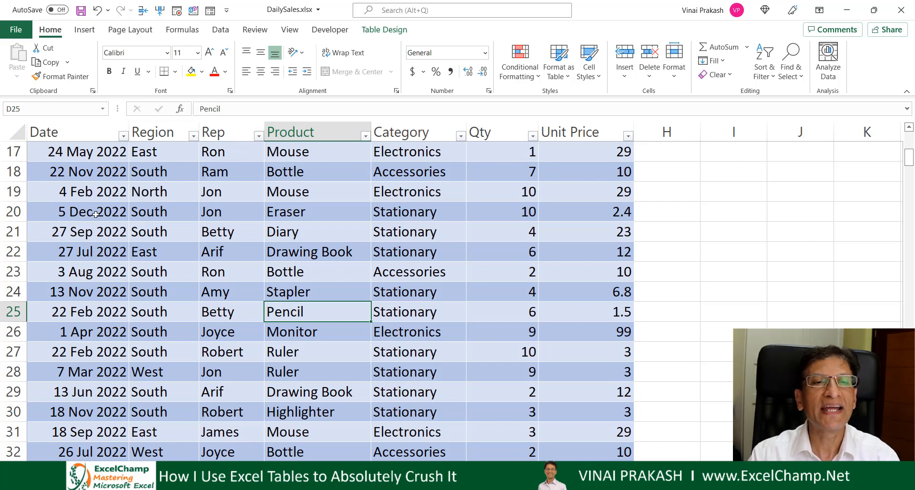
Step: Sort the sales table by the Date column from oldest to newest
{"action": "left_click", "coordinate": [123, 137]}
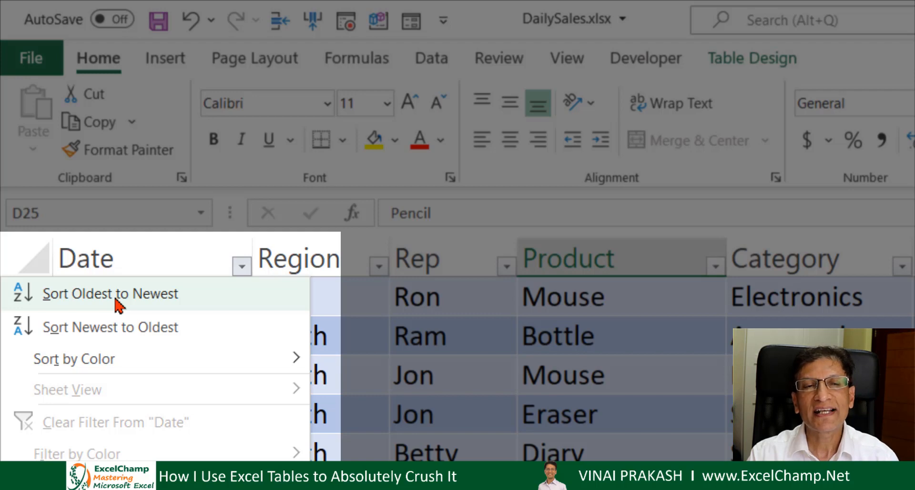
{"action": "left_click", "coordinate": [116, 300]}
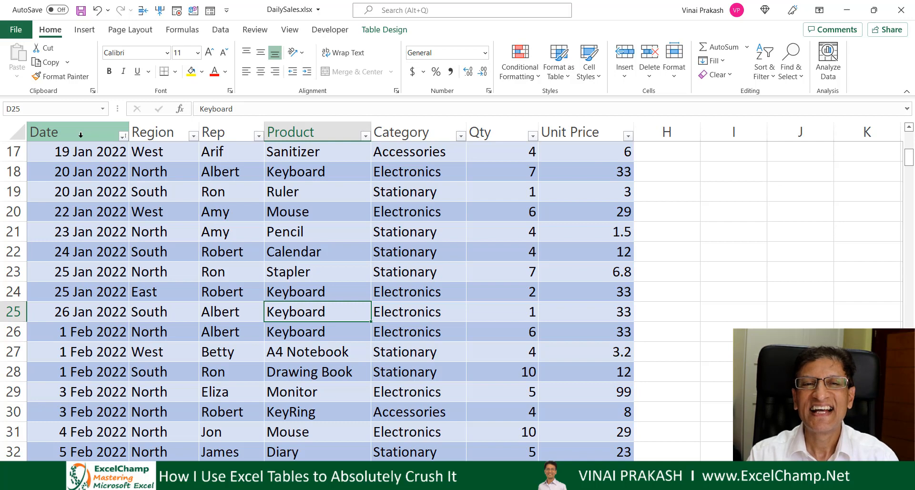
{"action": "left_click", "coordinate": [206, 211]}
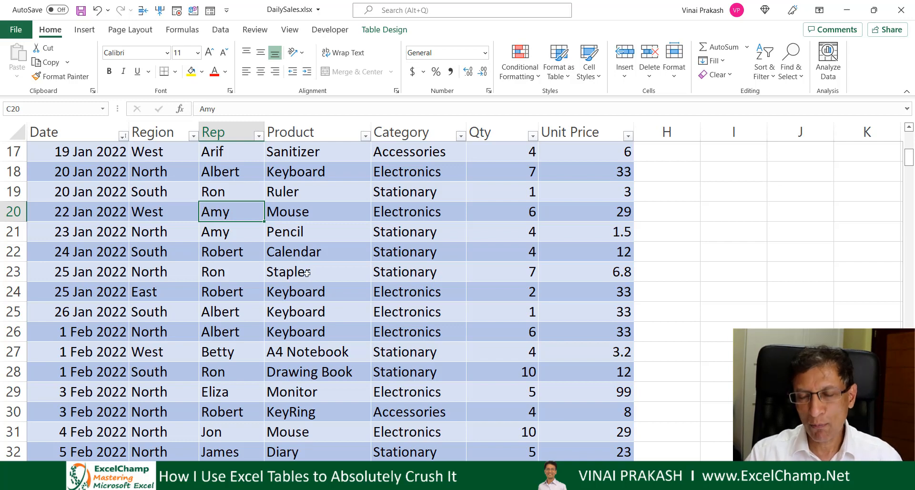
Step: Add a Total Row in row 301, directly beneath the last record of the sales table
{"action": "key", "text": "ctrl+Down"}
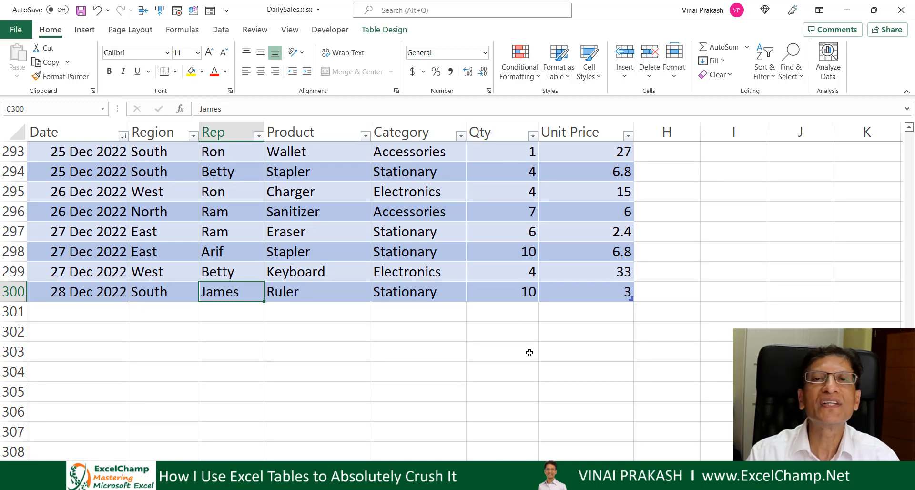
{"action": "left_click", "coordinate": [524, 316]}
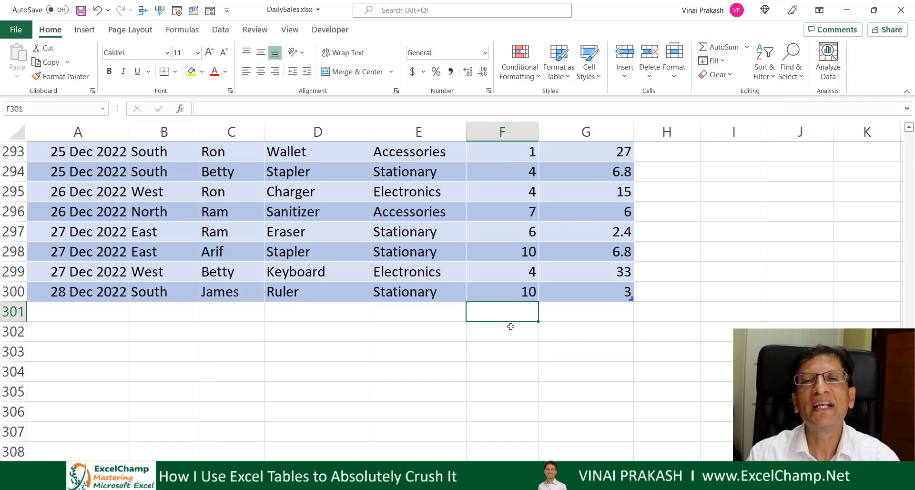
{"action": "left_click", "coordinate": [562, 315]}
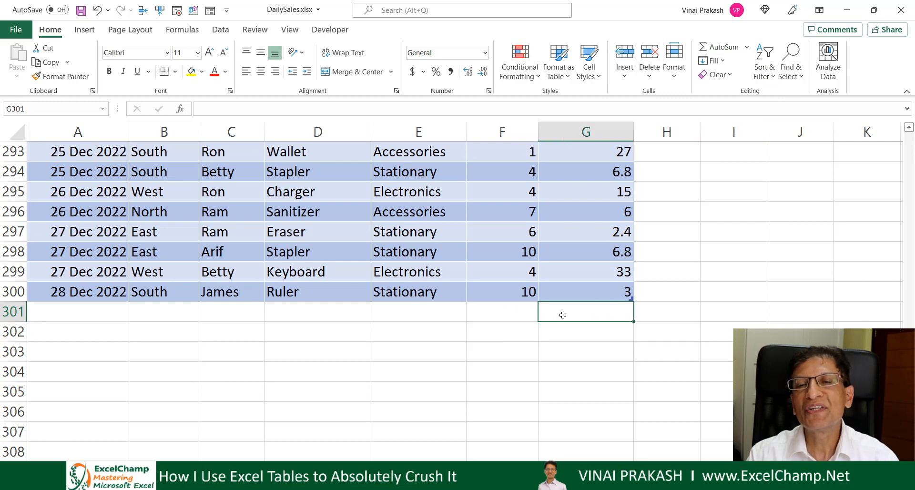
{"action": "left_click", "coordinate": [648, 315]}
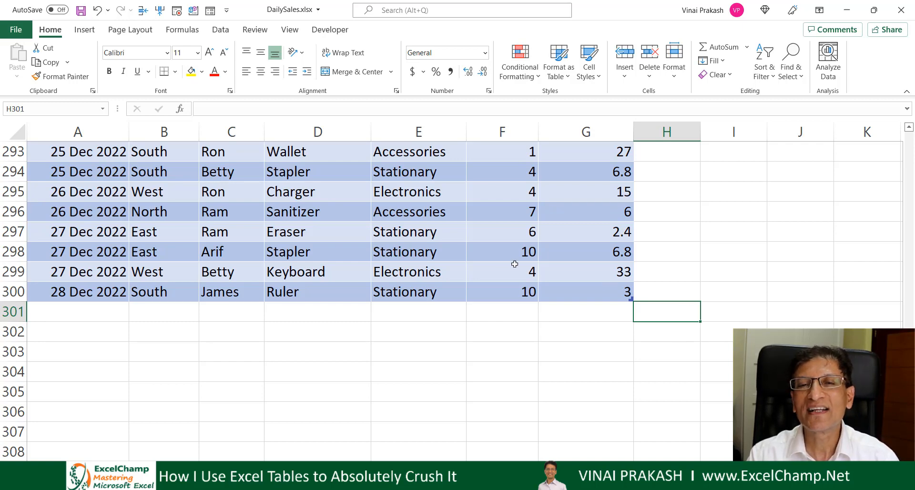
{"action": "left_click", "coordinate": [498, 258]}
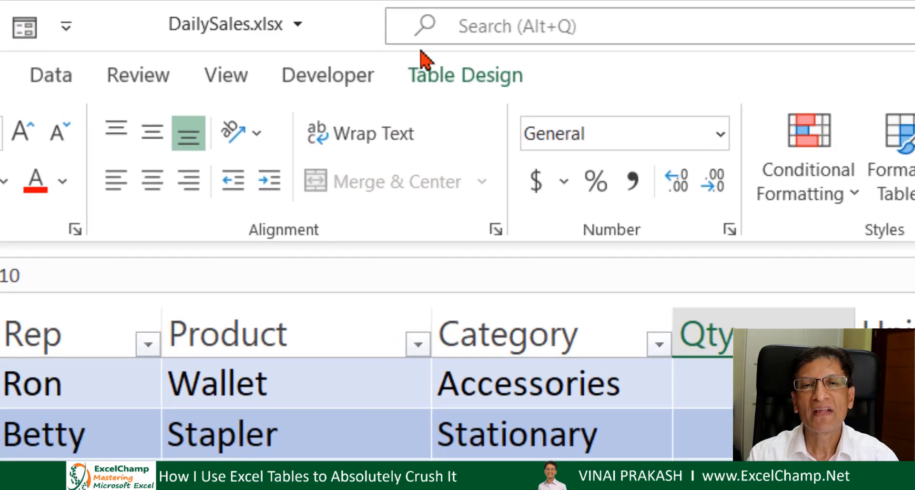
{"action": "left_click", "coordinate": [483, 87]}
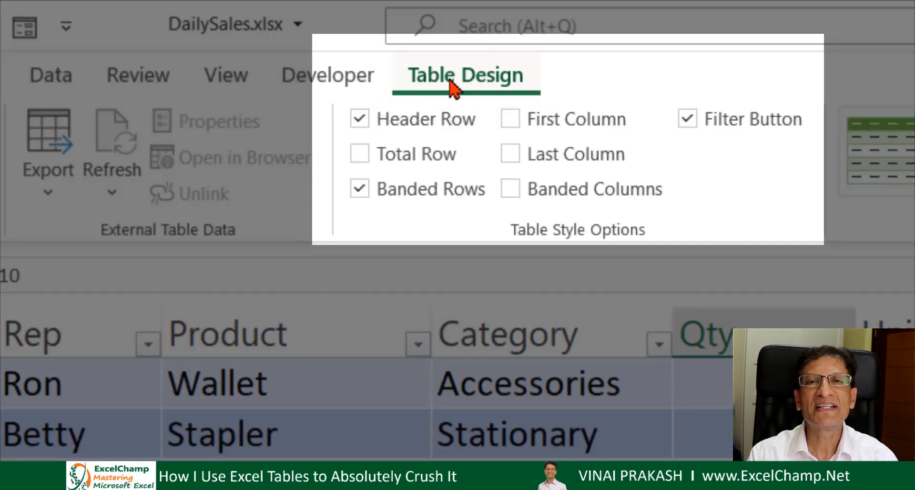
{"action": "left_click", "coordinate": [364, 160]}
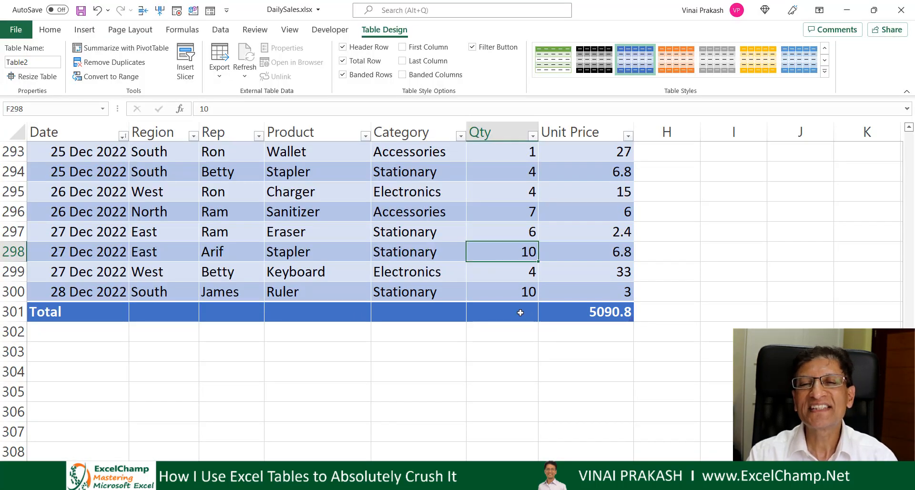
Step: Summarize the Qty and Product columns with Count in the table's total row
{"action": "left_click", "coordinate": [520, 313]}
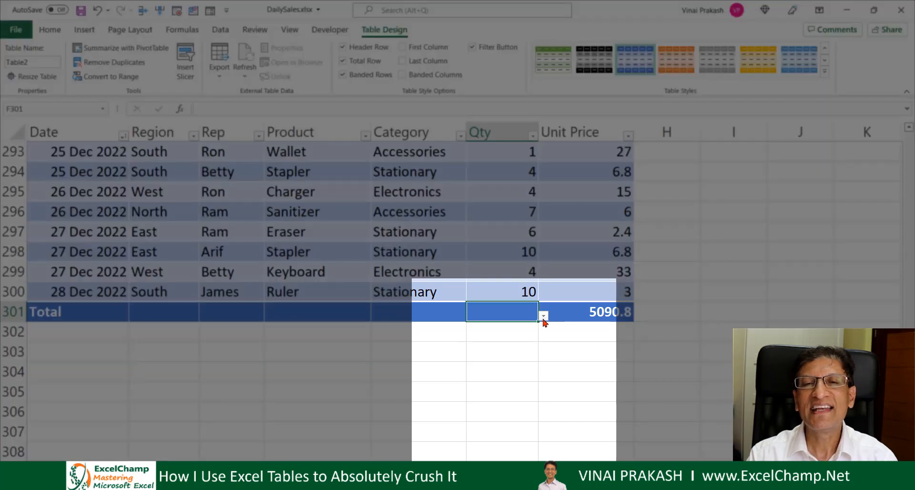
{"action": "left_click", "coordinate": [543, 317]}
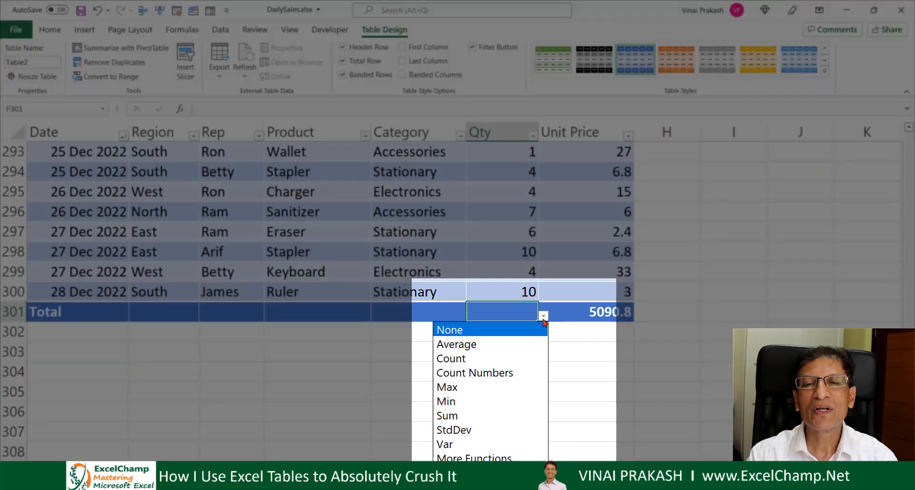
{"action": "left_click", "coordinate": [499, 358]}
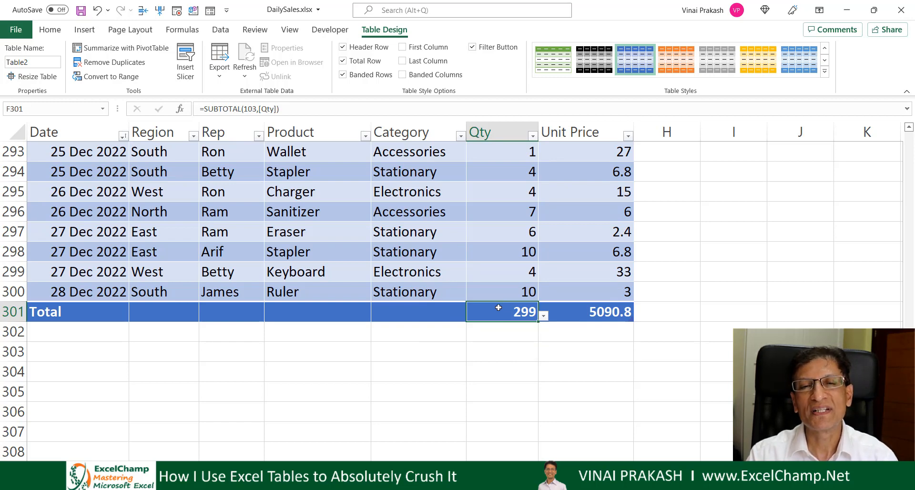
{"action": "left_click", "coordinate": [307, 307]}
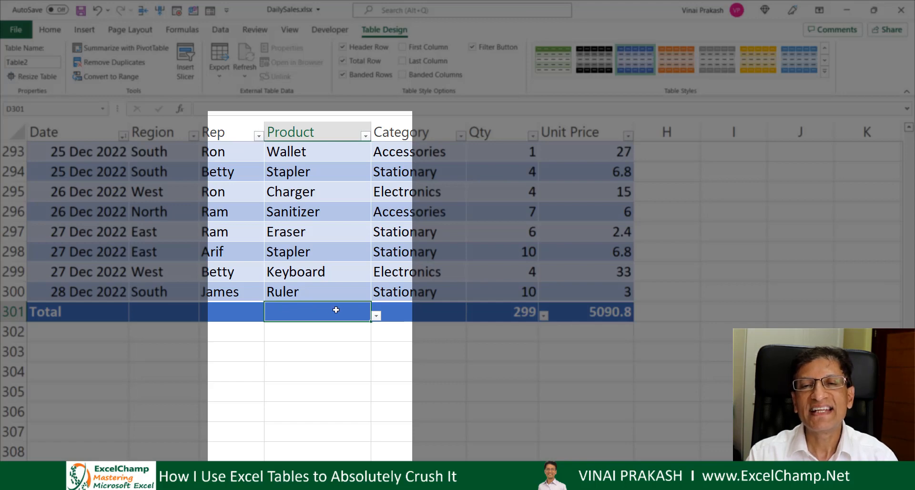
{"action": "left_click", "coordinate": [375, 316]}
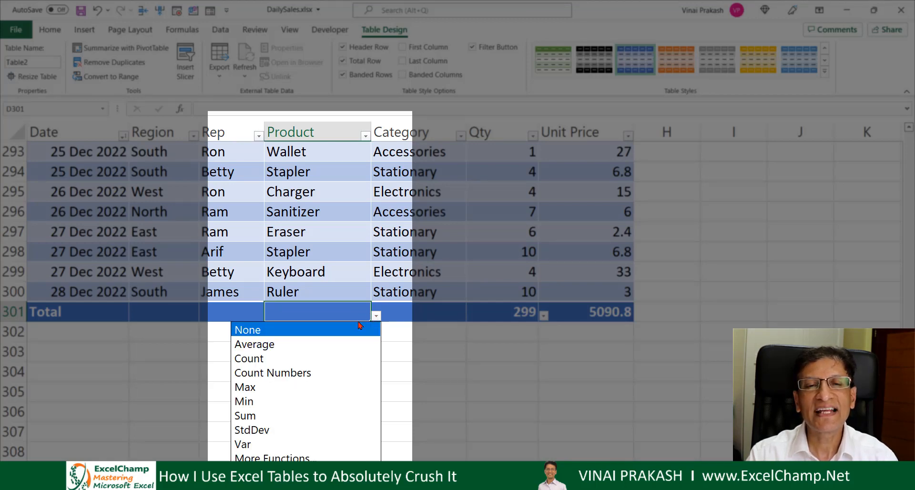
{"action": "left_click", "coordinate": [318, 363]}
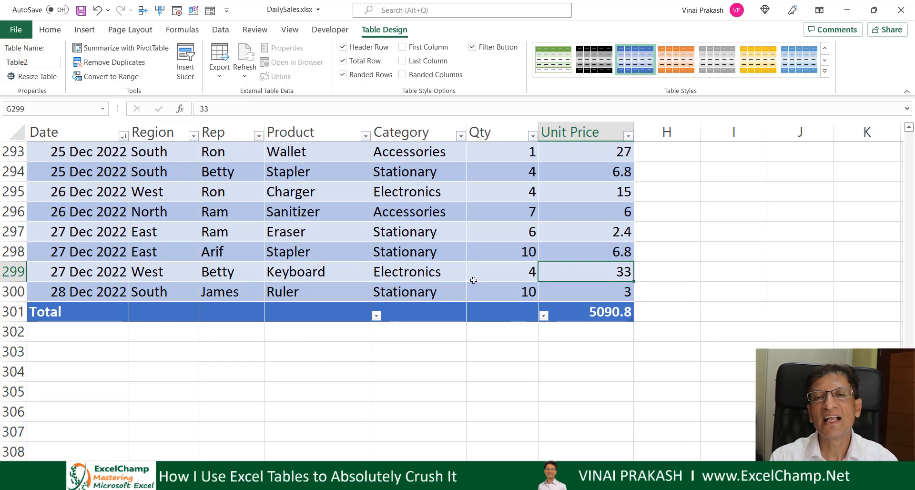
Step: Set the total row to show the Sum of the Qty column and the Count of the Category column
{"action": "left_click", "coordinate": [492, 316]}
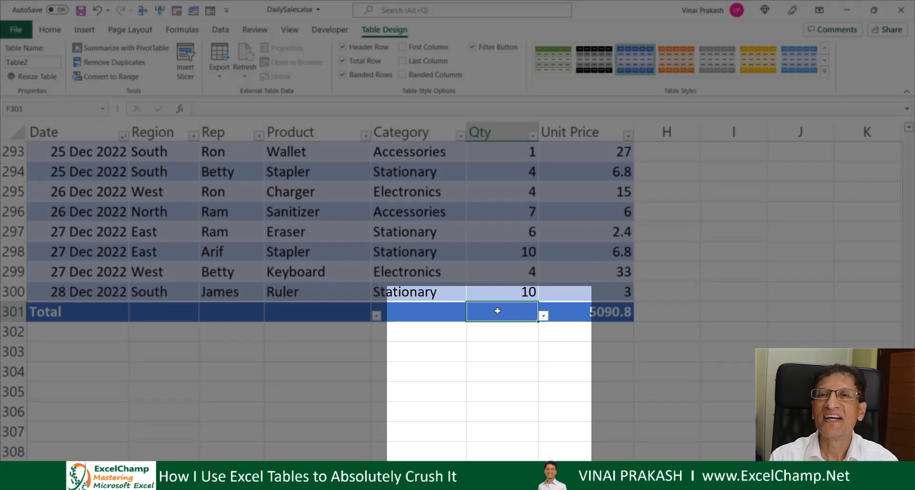
{"action": "left_click", "coordinate": [544, 315]}
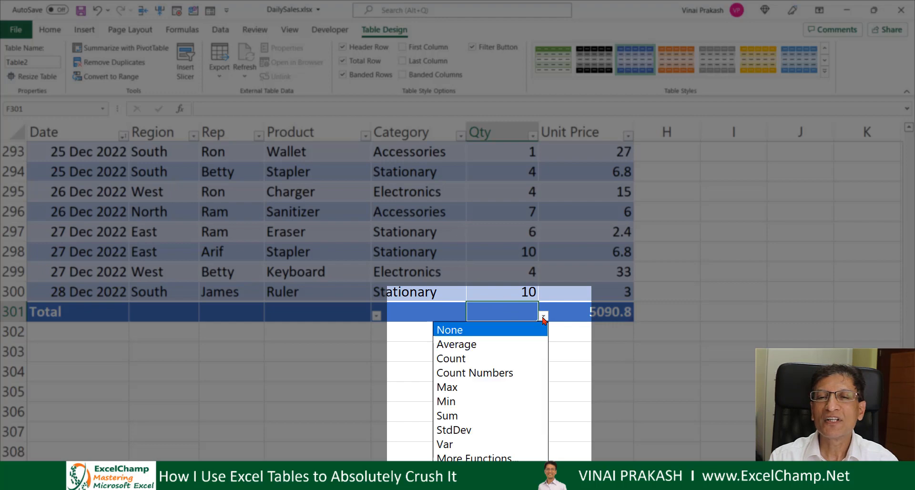
{"action": "left_click", "coordinate": [484, 416]}
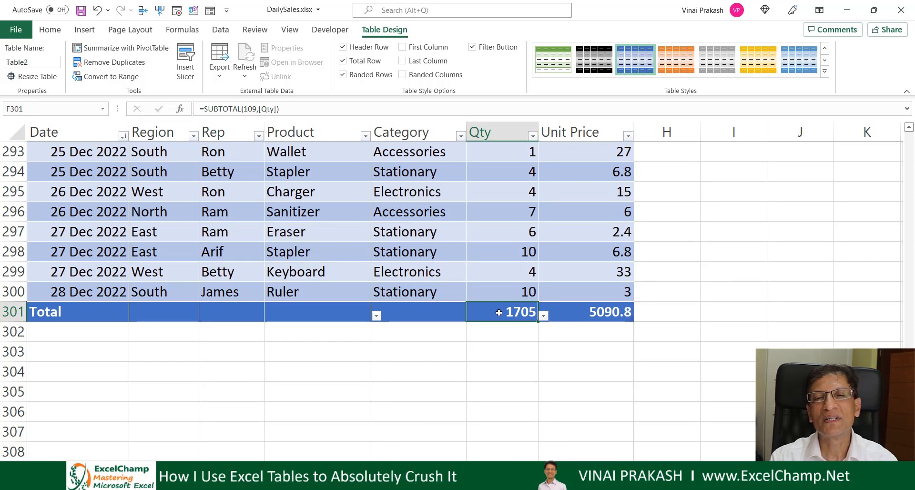
{"action": "left_click", "coordinate": [399, 313]}
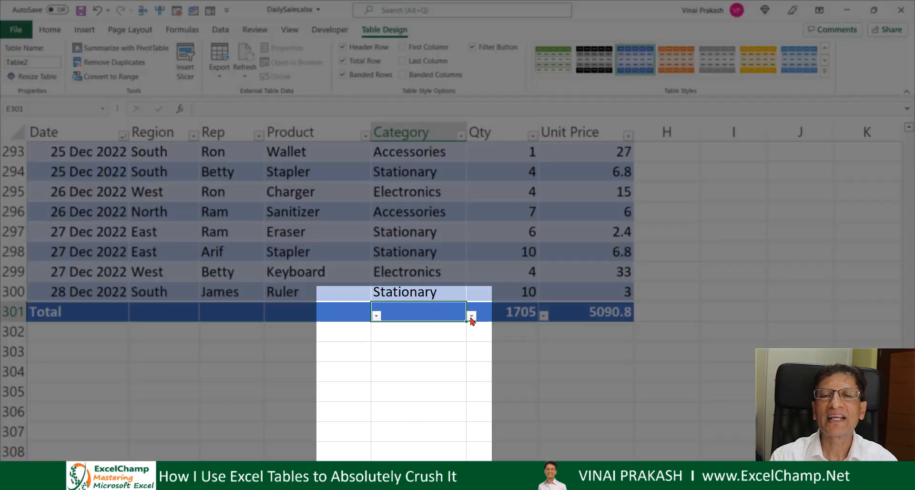
{"action": "left_click", "coordinate": [472, 316]}
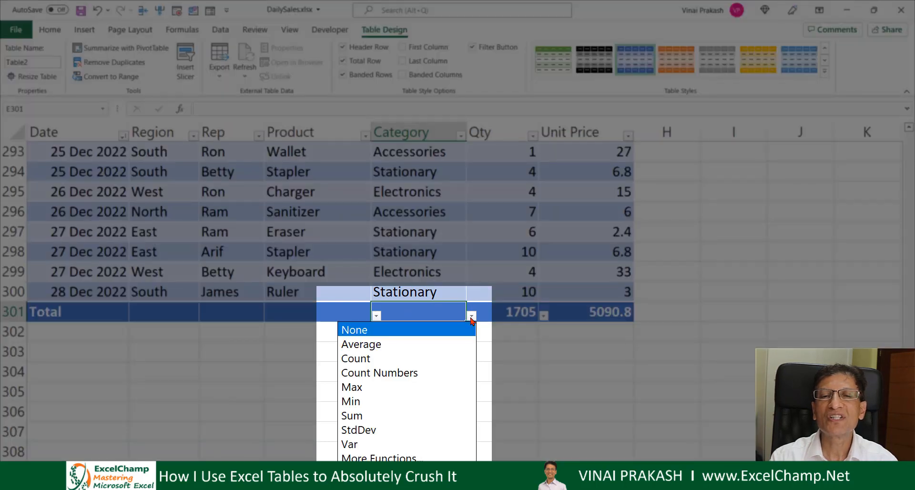
{"action": "left_click", "coordinate": [427, 366]}
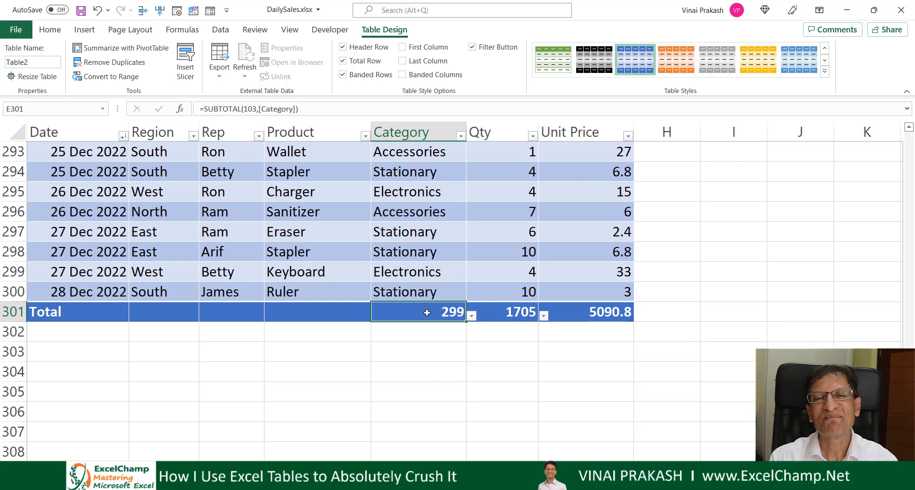
{"action": "left_click", "coordinate": [349, 253]}
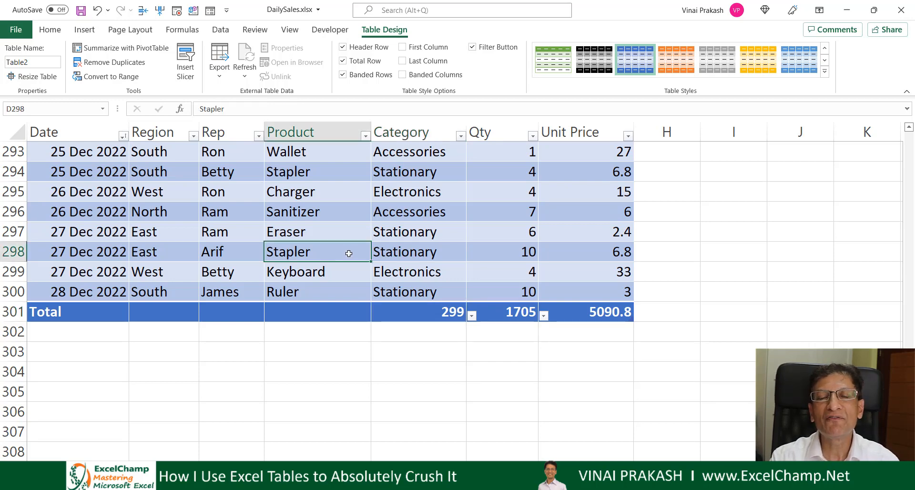
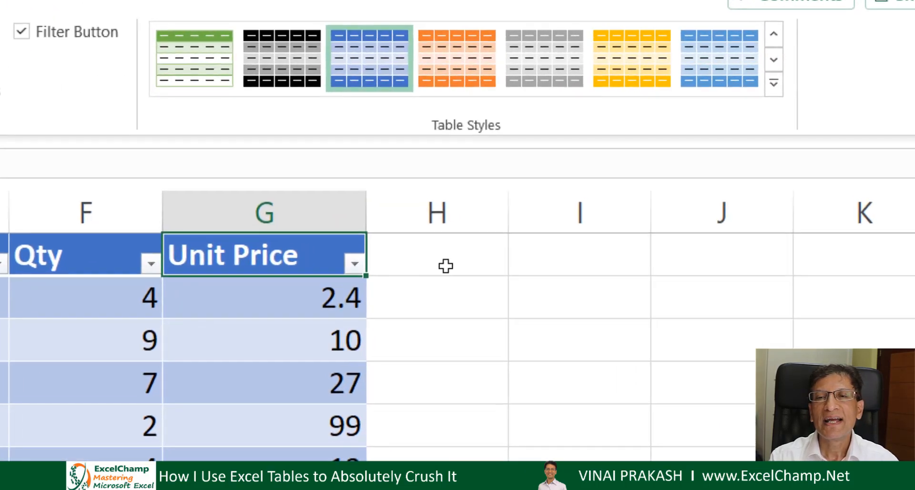
Step: Extend the table with a new column H headed "Total Amount", next to Unit Price
{"action": "left_click", "coordinate": [674, 153]}
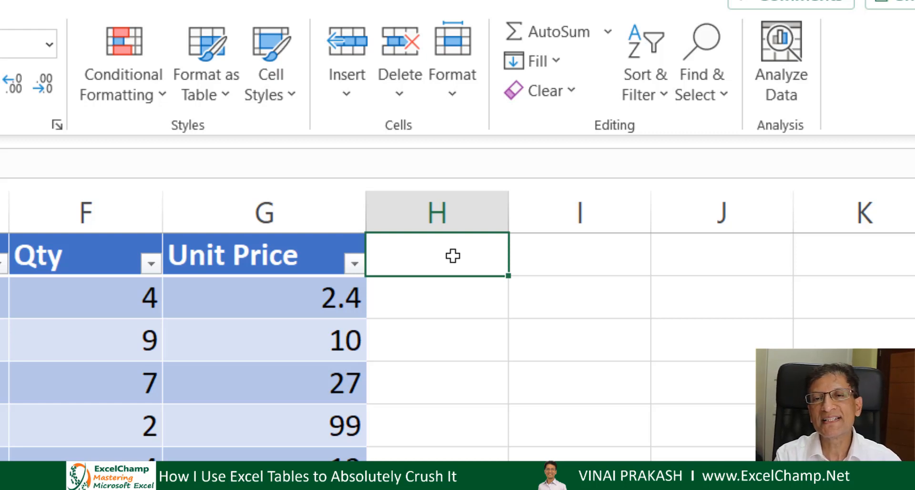
{"action": "type", "text": "Total"}
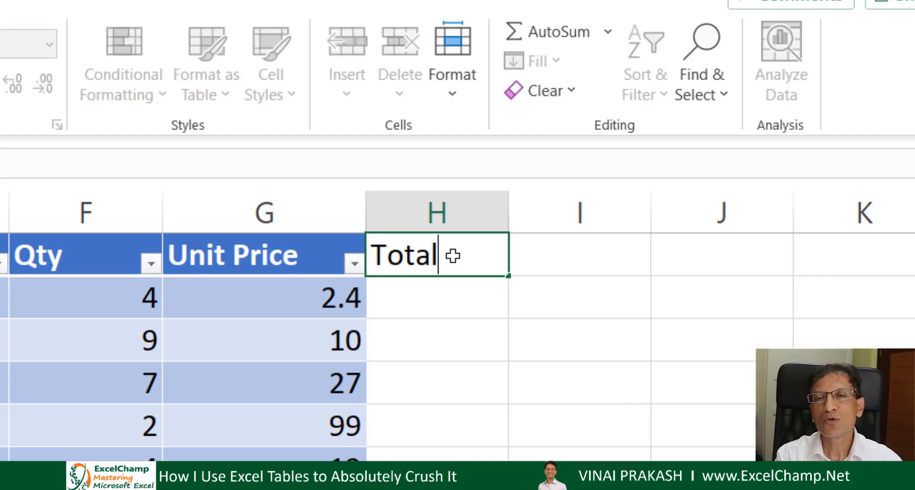
{"action": "type", "text": " Amount"}
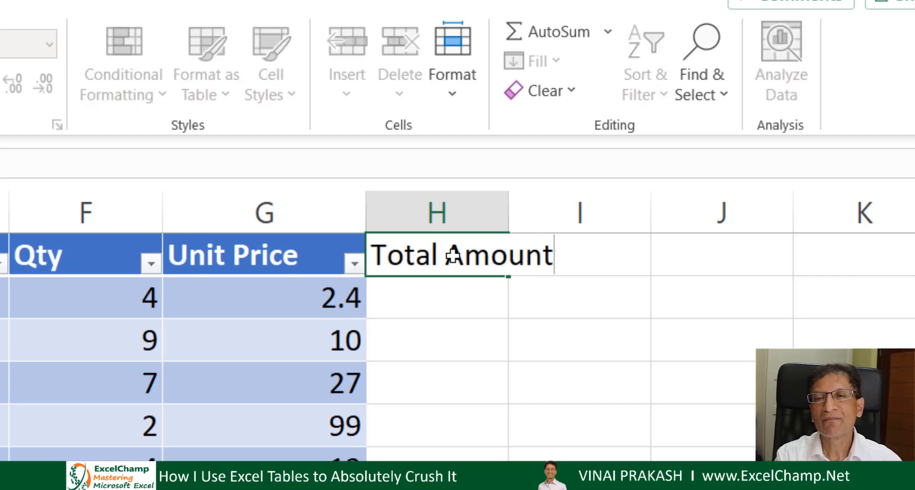
{"action": "key", "text": "Return"}
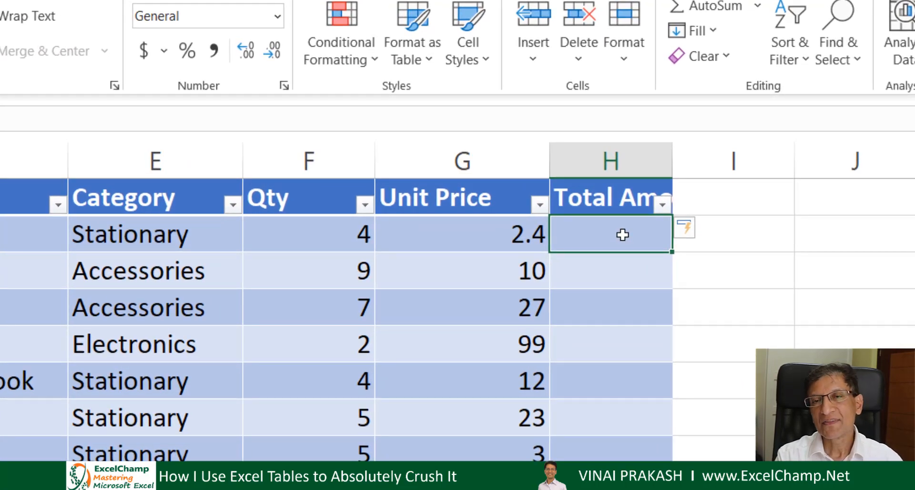
Step: Fill the Total Amount column with a formula multiplying each row's Qty by its Unit Price
{"action": "type", "text": "="}
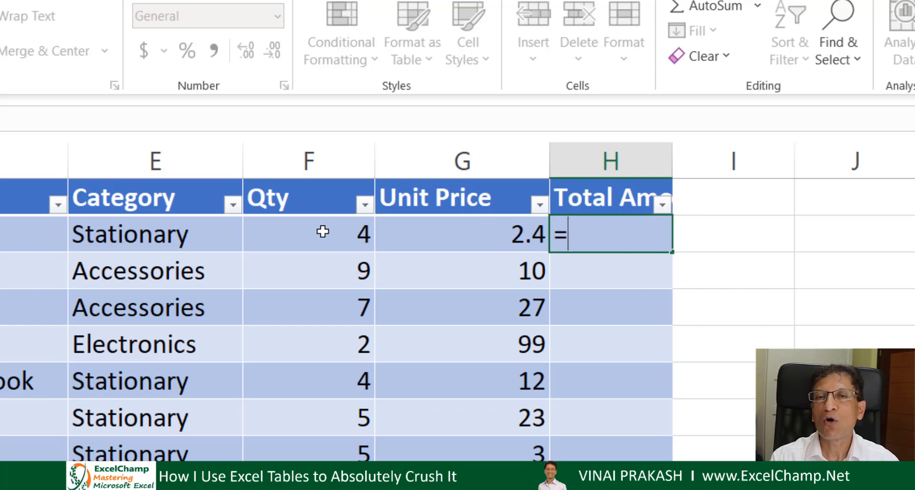
{"action": "left_click", "coordinate": [322, 231]}
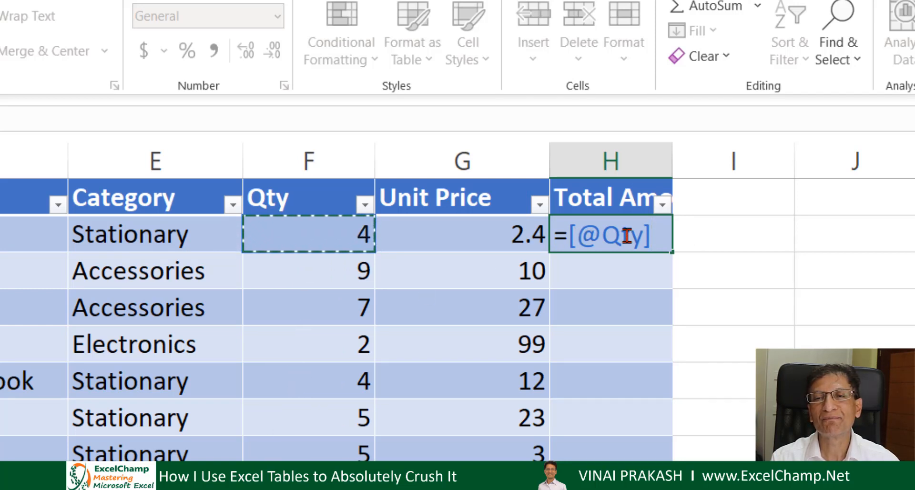
{"action": "type", "text": "*"}
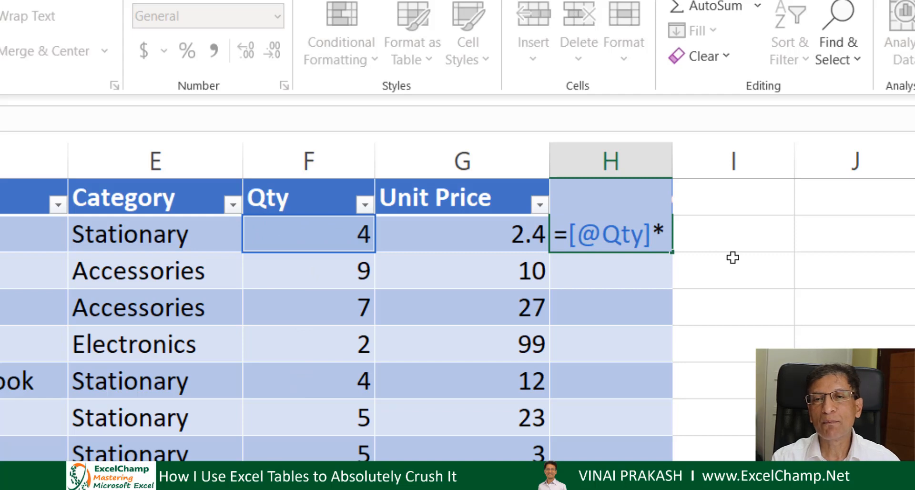
{"action": "left_click", "coordinate": [490, 228]}
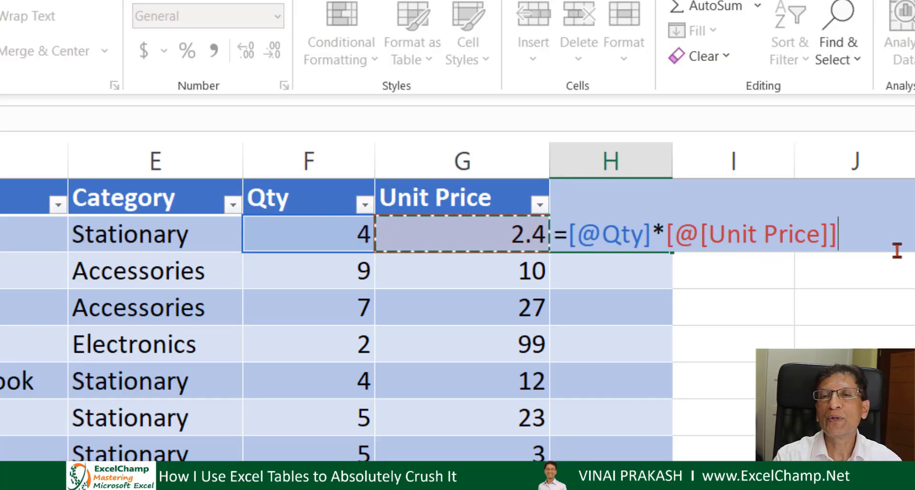
{"action": "key", "text": "Return"}
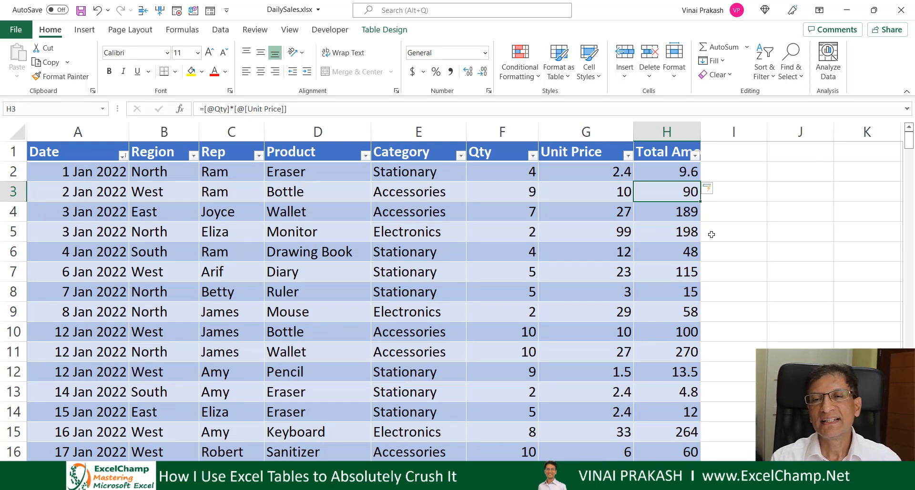
Step: Summarize the Total Amount column with Sum in the table's total row
{"action": "left_click", "coordinate": [685, 251]}
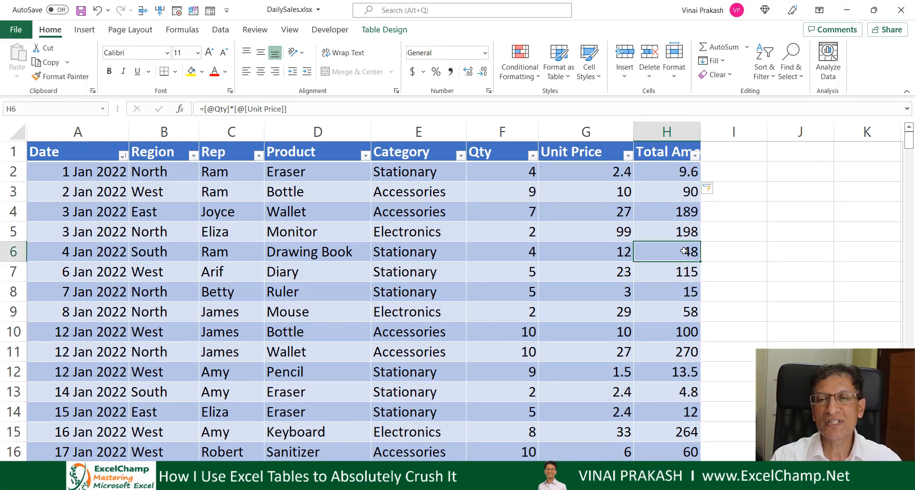
{"action": "key", "text": "ctrl+Down"}
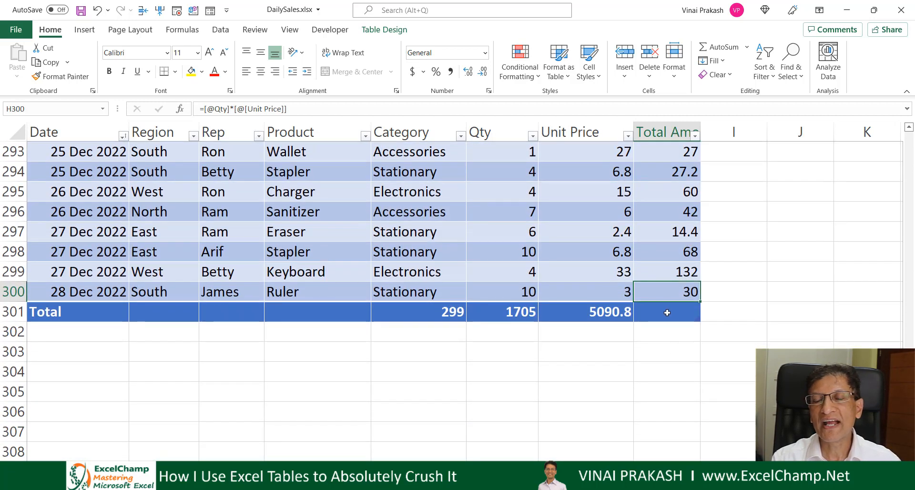
{"action": "left_click", "coordinate": [667, 313]}
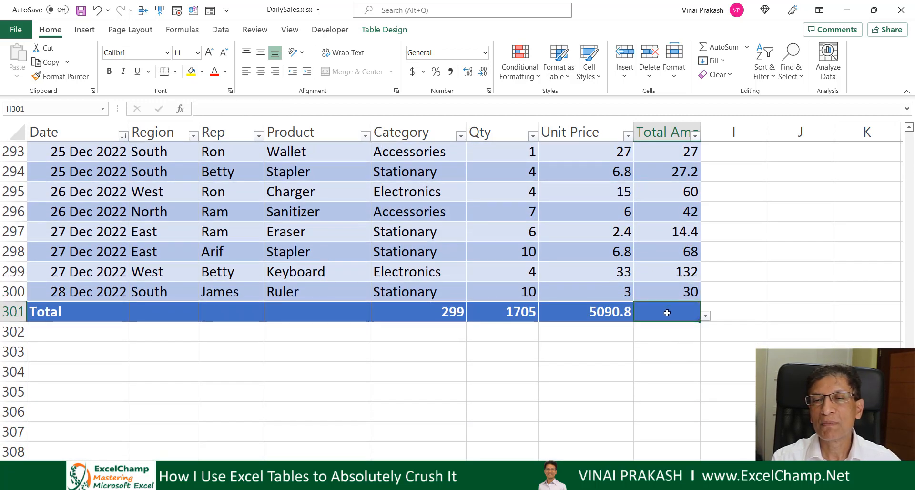
{"action": "left_click", "coordinate": [705, 316]}
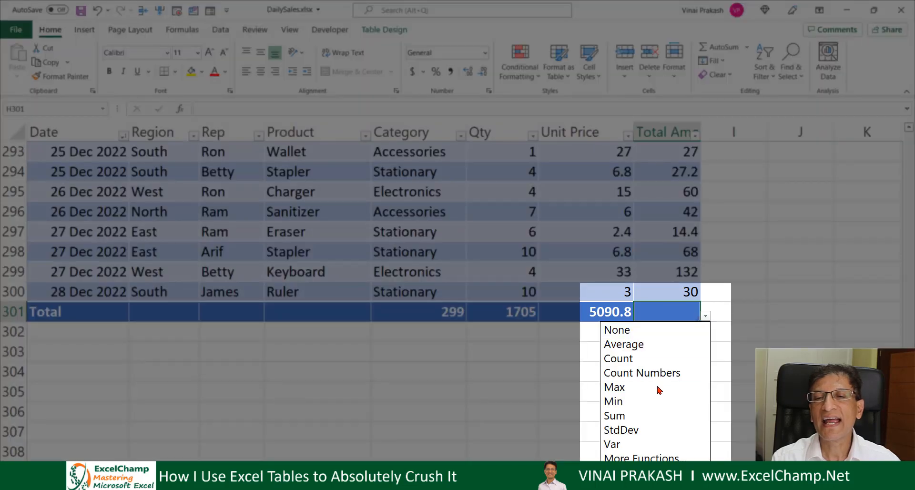
{"action": "left_click", "coordinate": [651, 418]}
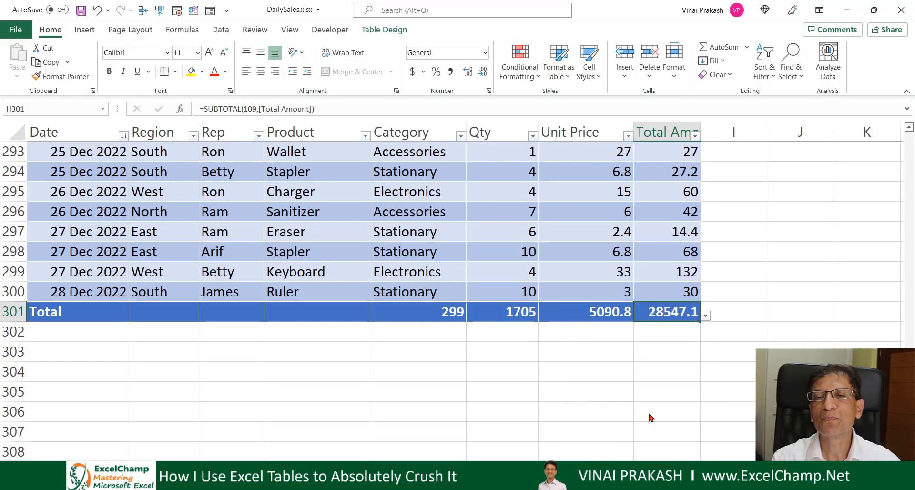
Step: Apply the dollar Accounting format to all Total Amount records and widen column H slightly
{"action": "left_click", "coordinate": [649, 175]}
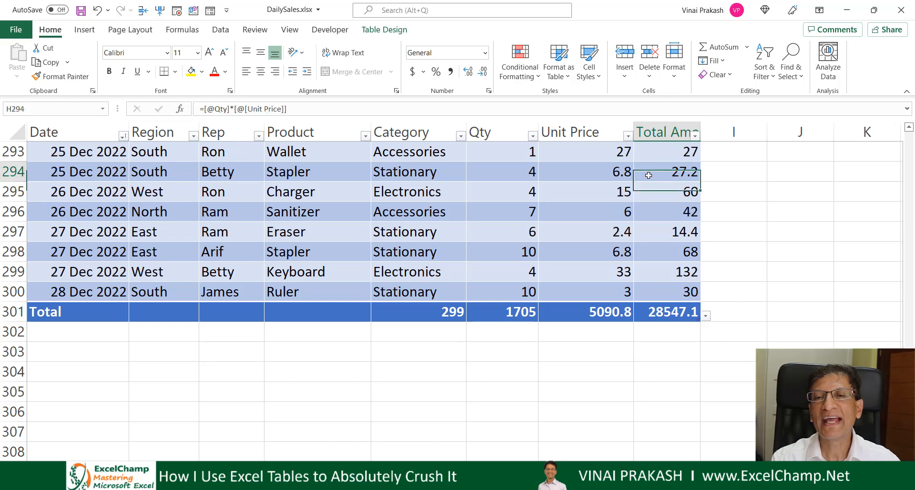
{"action": "left_click", "coordinate": [662, 127]}
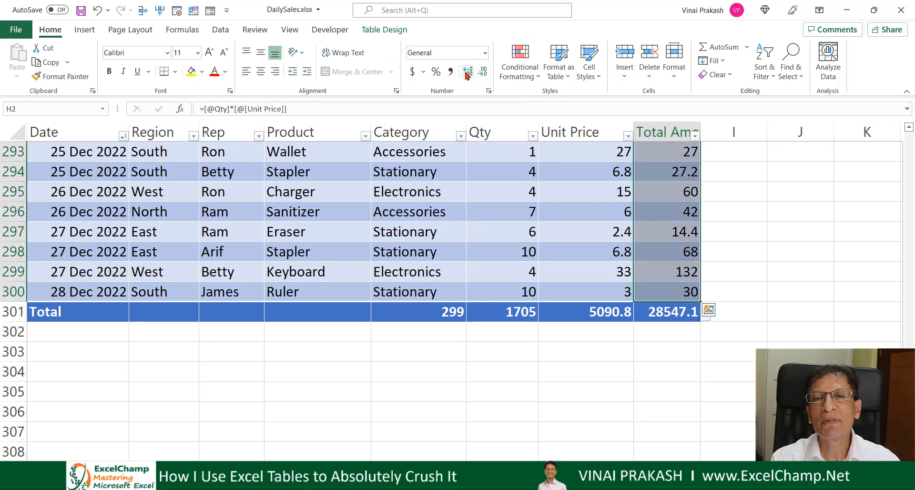
{"action": "left_click", "coordinate": [413, 72]}
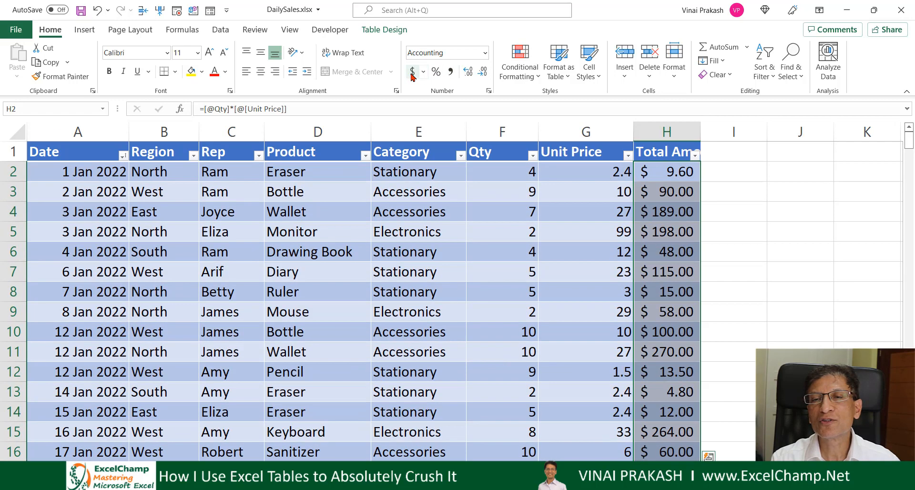
{"action": "left_click", "coordinate": [678, 282]}
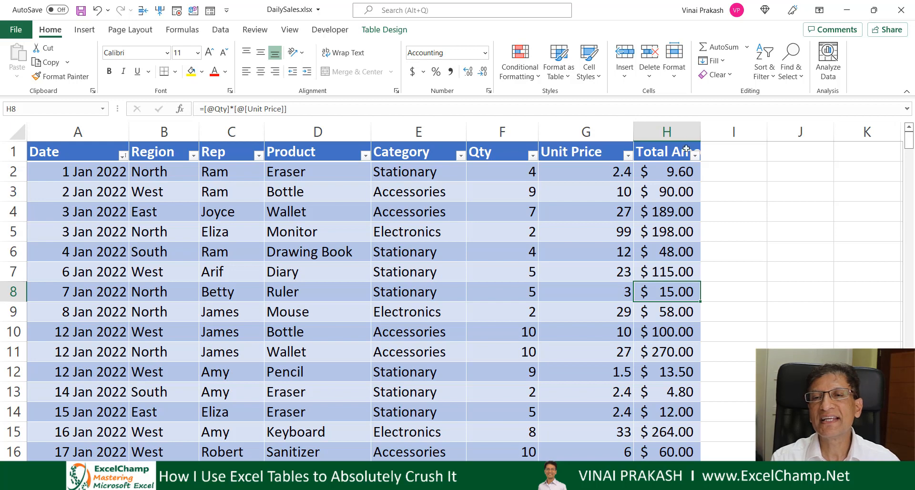
{"action": "left_click_drag", "start_coordinate": [700, 130], "coordinate": [718, 130]}
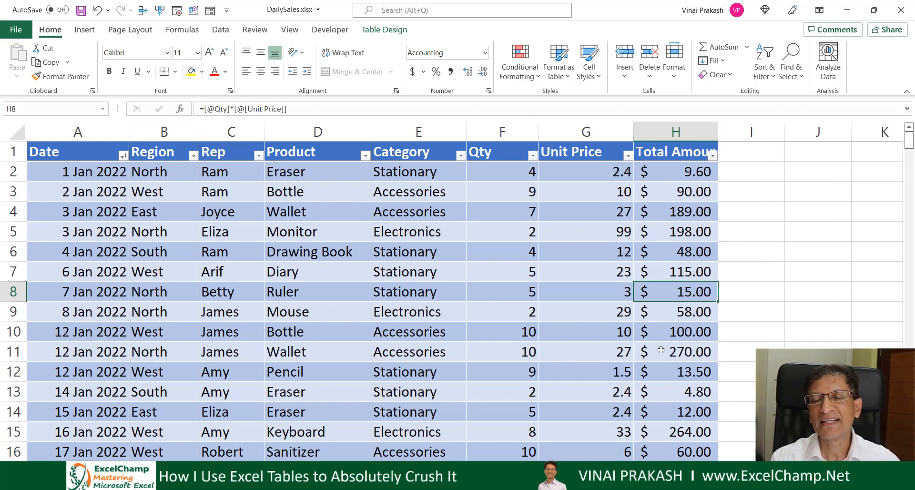
{"action": "left_click", "coordinate": [661, 351]}
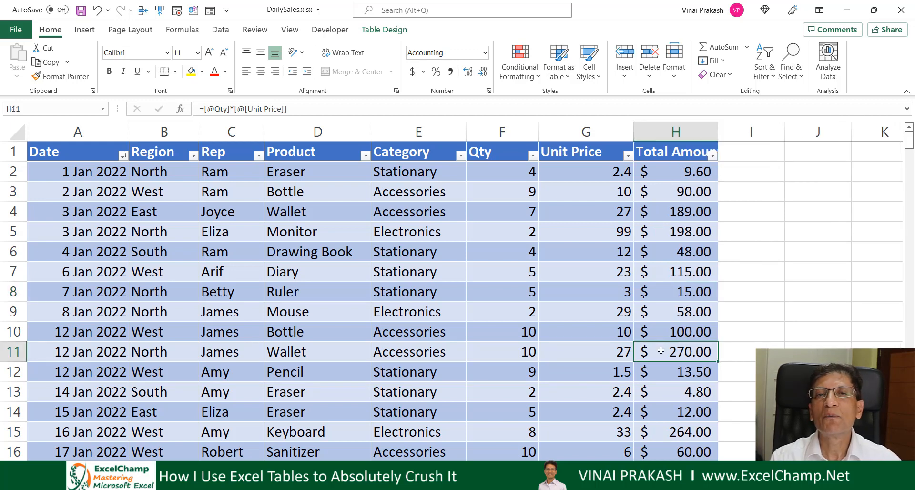
Step: Add a new blank record after the last sales record, directly above the total row
{"action": "scroll", "coordinate": [661, 350], "scroll_direction": "down", "scroll_amount": 16}
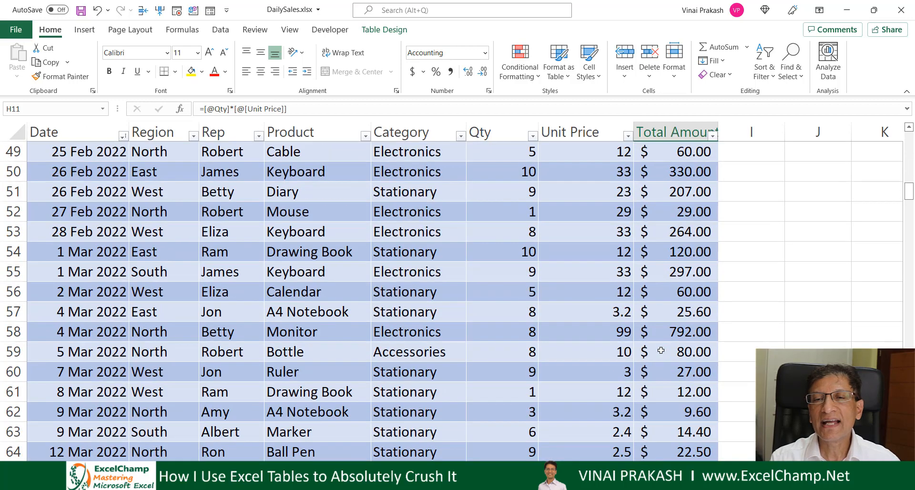
{"action": "scroll", "coordinate": [661, 350], "scroll_direction": "down", "scroll_amount": 20}
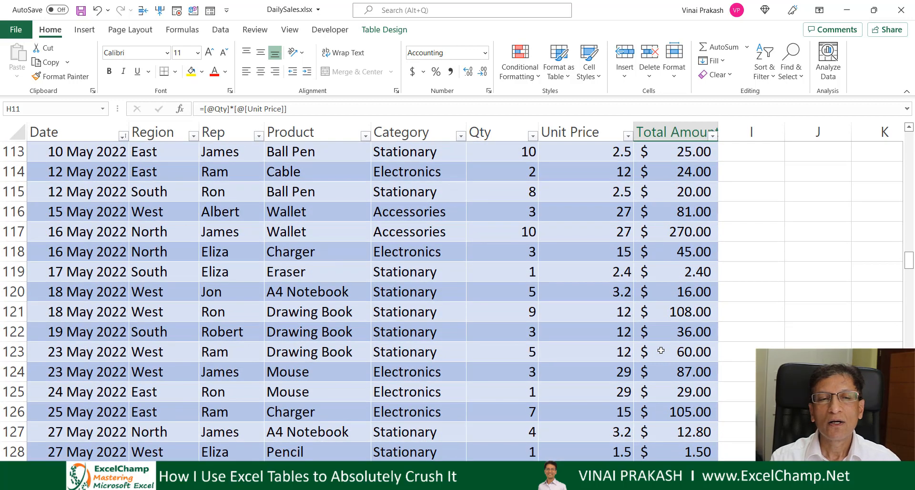
{"action": "left_click", "coordinate": [651, 350]}
{"action": "key", "text": "ctrl+Down"}
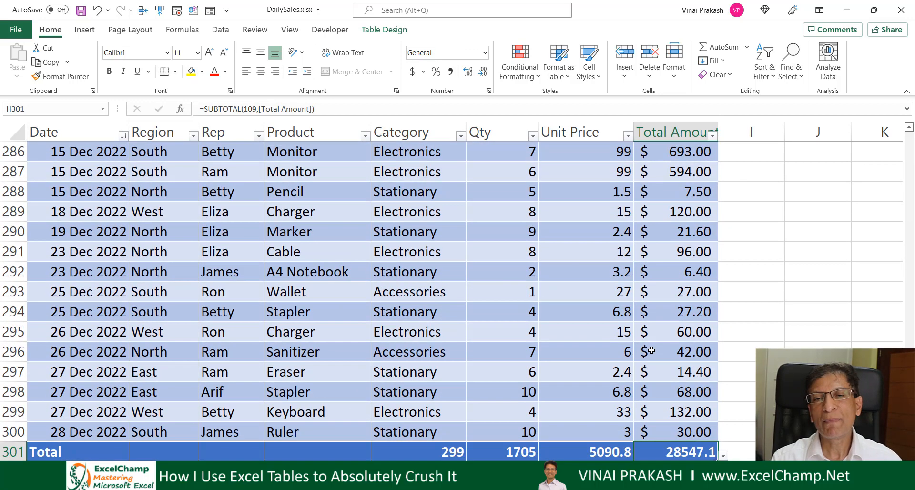
{"action": "scroll", "coordinate": [651, 350], "scroll_direction": "down", "scroll_amount": 3}
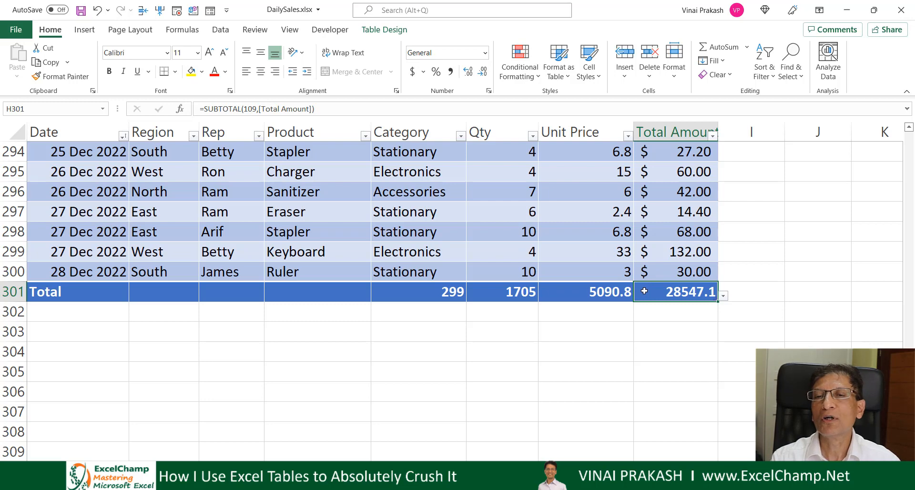
{"action": "left_click", "coordinate": [656, 270]}
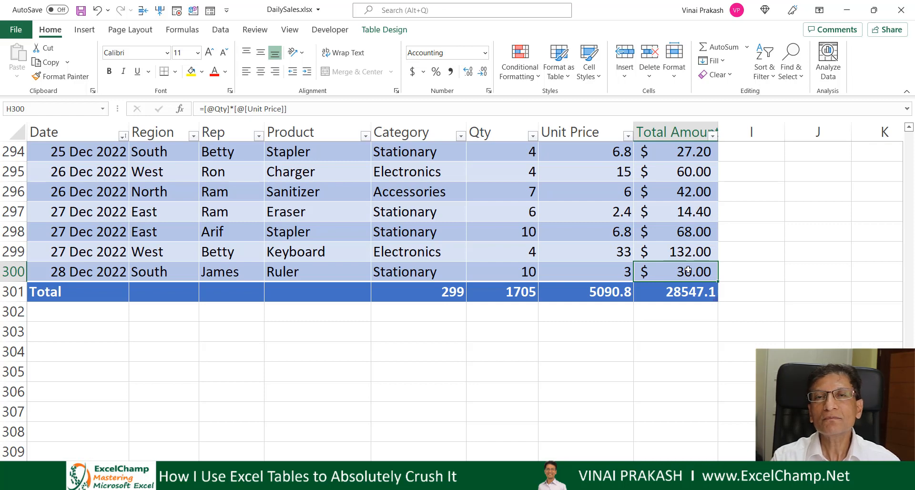
{"action": "key", "text": "Tab"}
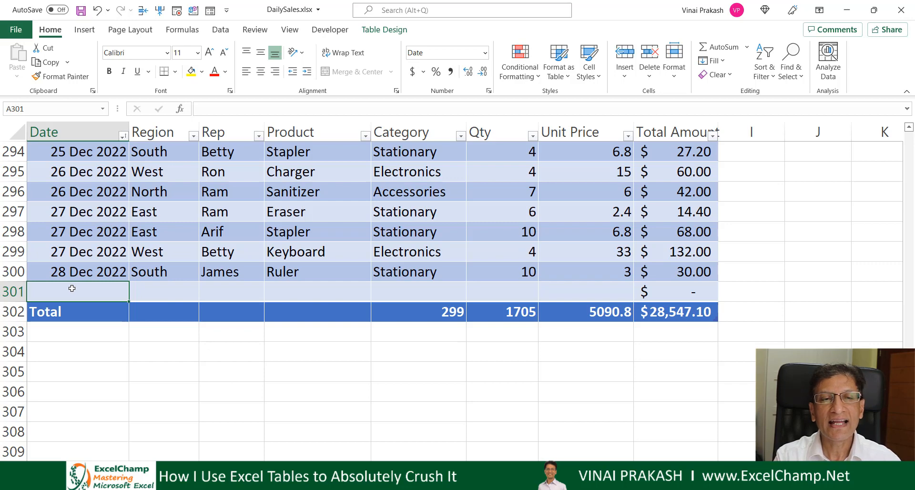
Step: Enter the date 31 Dec 2022, the region East and the rep's name in the new record in row 301
{"action": "type", "text": "31"}
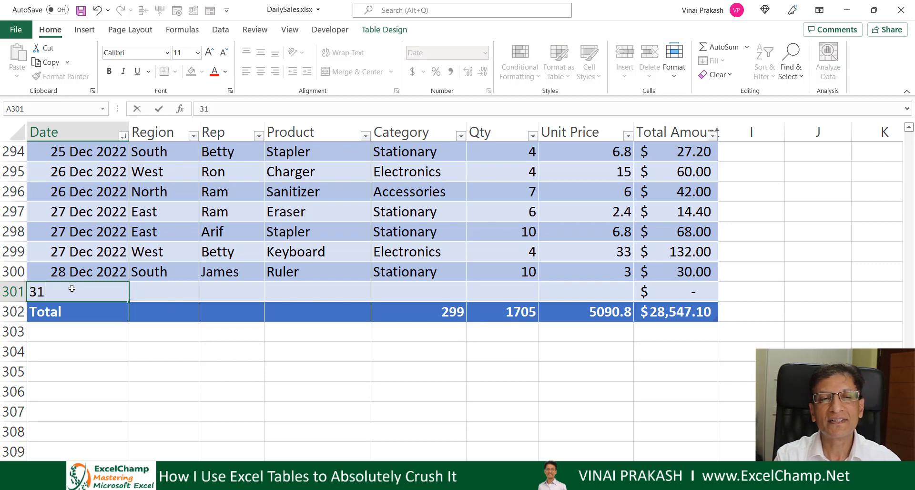
{"action": "type", "text": " Dec 202"}
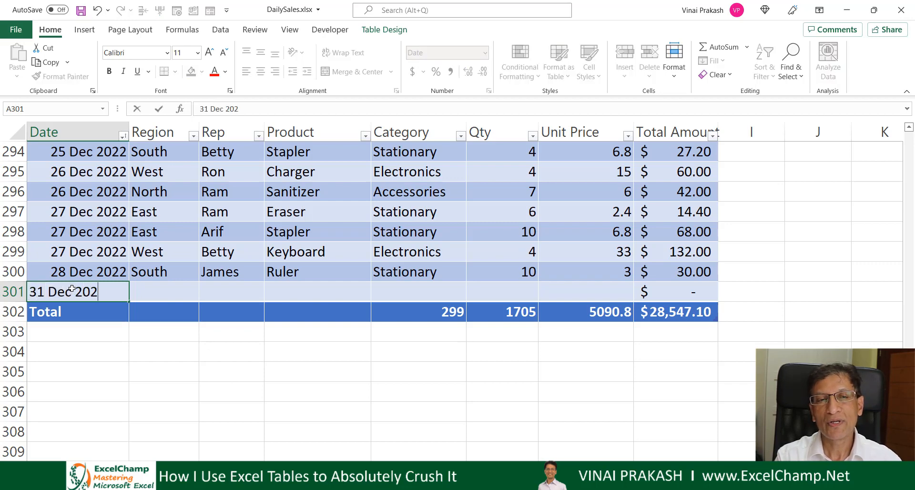
{"action": "type", "text": "2"}
{"action": "key", "text": "Tab"}
{"action": "type", "text": "Eas"}
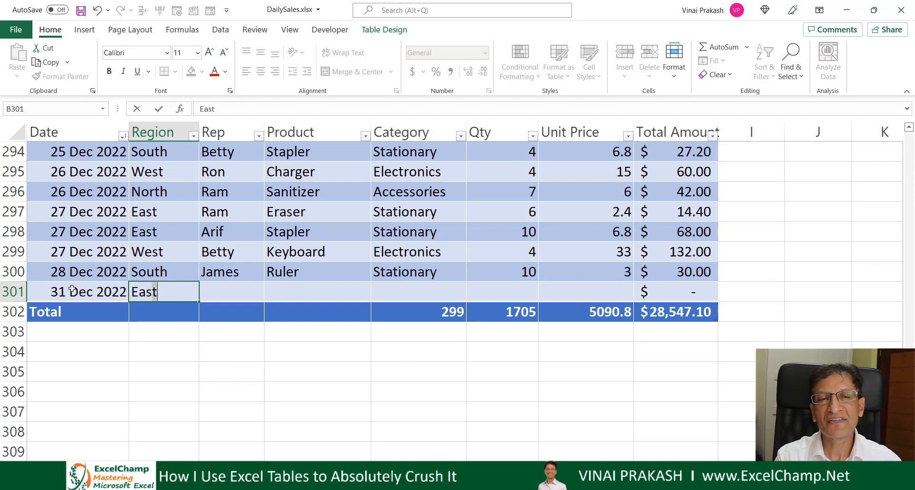
{"action": "type", "text": "t"}
{"action": "key", "text": "Tab"}
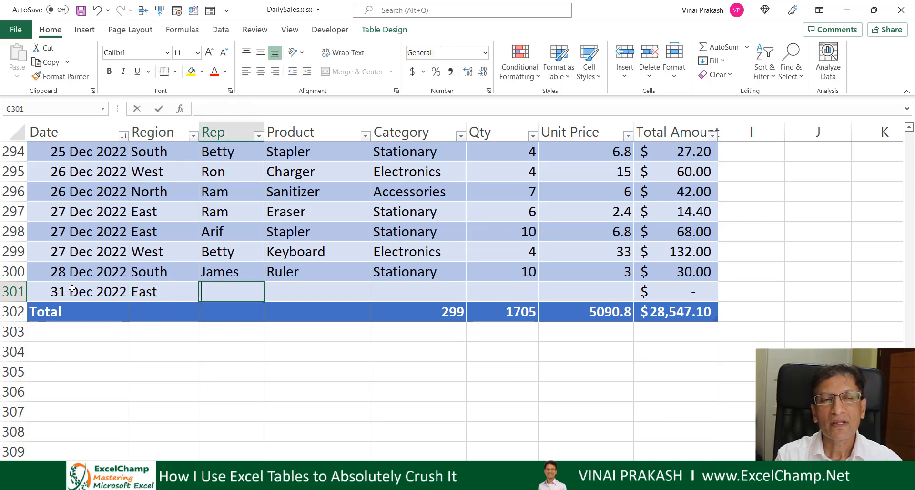
{"action": "type", "text": "Betty"}
{"action": "key", "text": "Tab"}
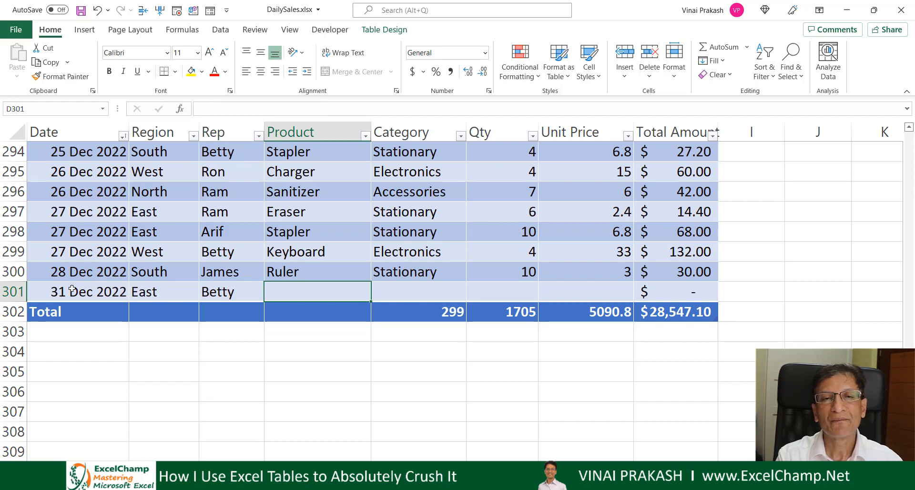
Step: Complete the record in row 301 with product Charger, category Electronics, quantity 2 and unit price 15
{"action": "type", "text": "Charger"}
{"action": "key", "text": "Tab"}
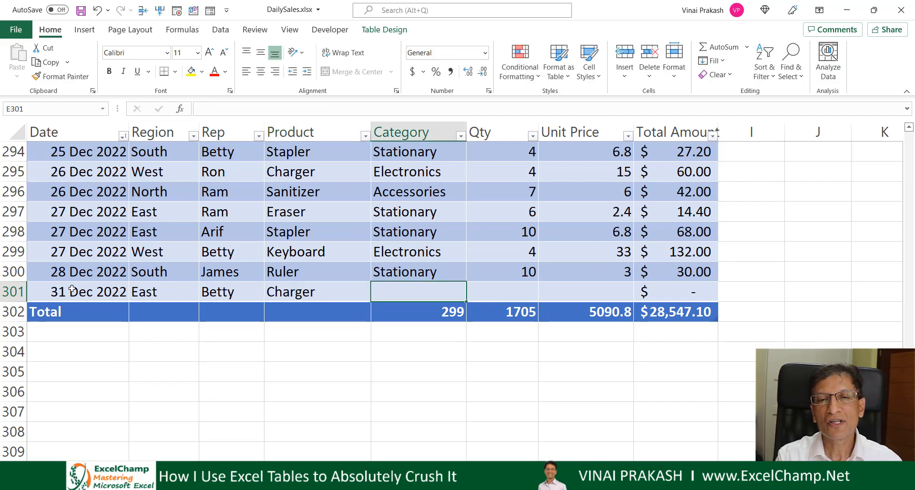
{"action": "type", "text": "Electronics"}
{"action": "key", "text": "Tab"}
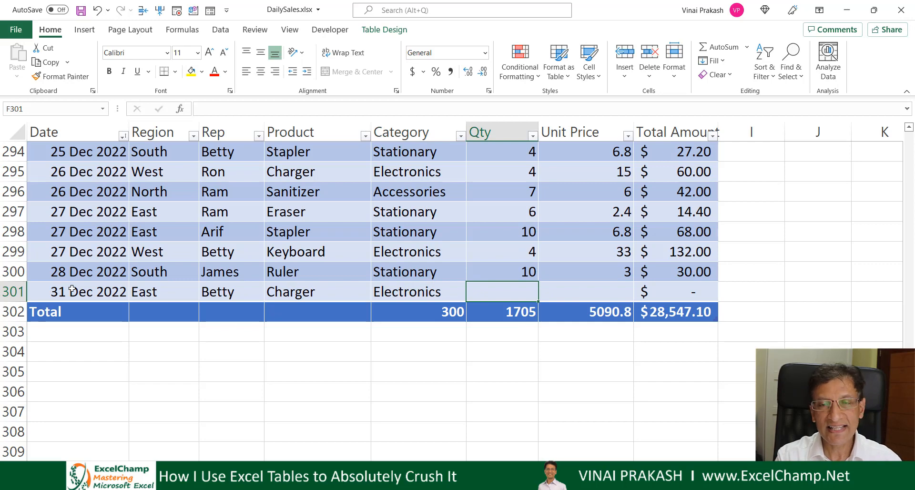
{"action": "type", "text": "2"}
{"action": "key", "text": "Tab"}
{"action": "type", "text": "15"}
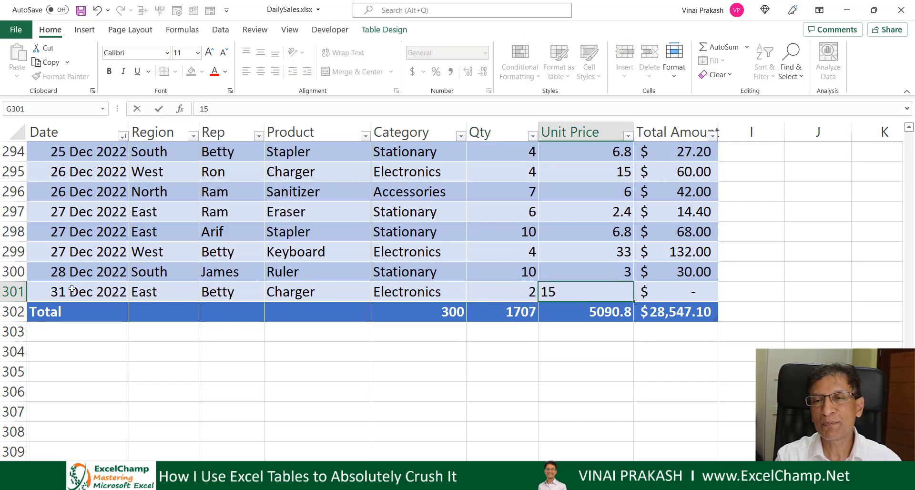
{"action": "key", "text": "Tab"}
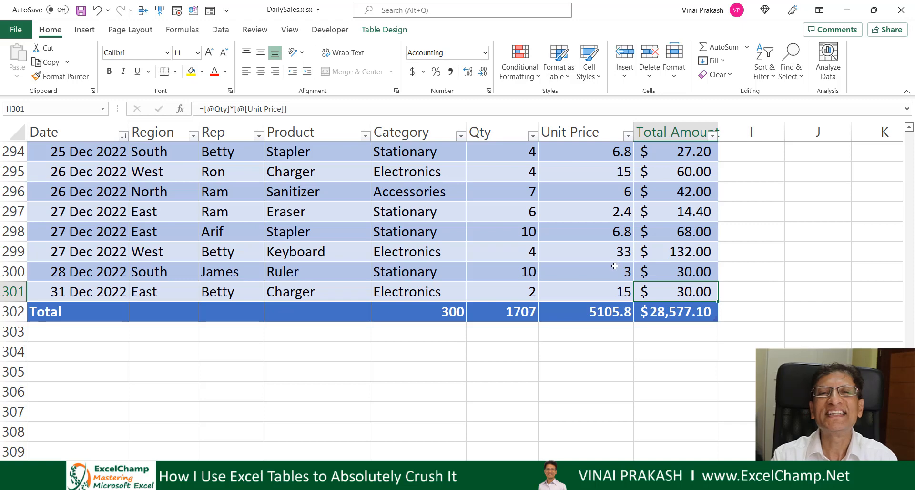
Step: Open the data entry form for the sales table and browse forward to the third record
{"action": "left_click", "coordinate": [485, 220]}
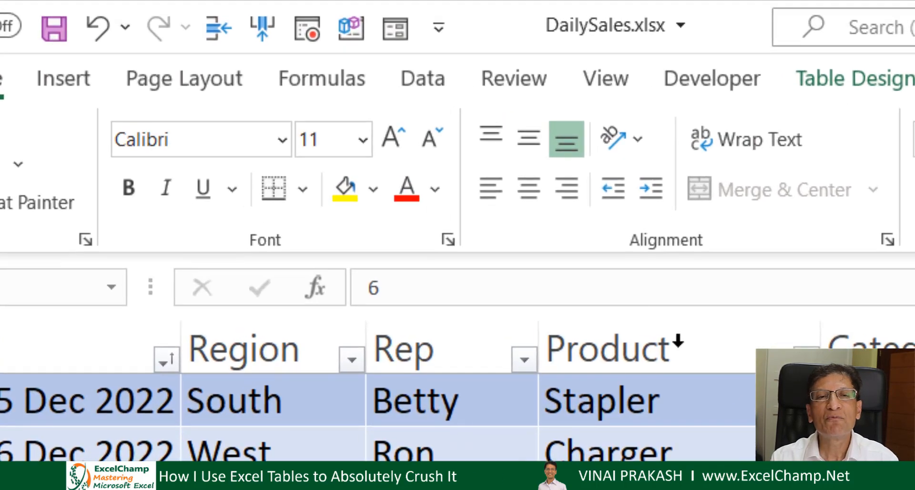
{"action": "left_click", "coordinate": [394, 36]}
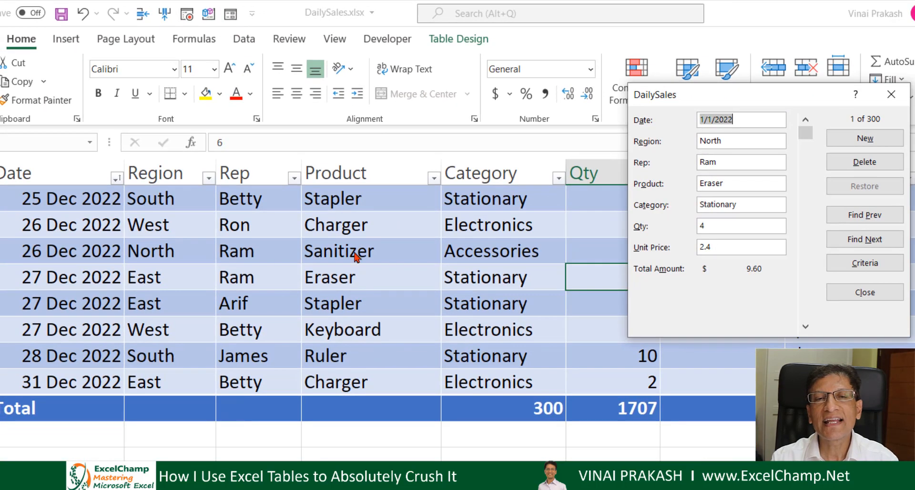
{"action": "left_click", "coordinate": [864, 219]}
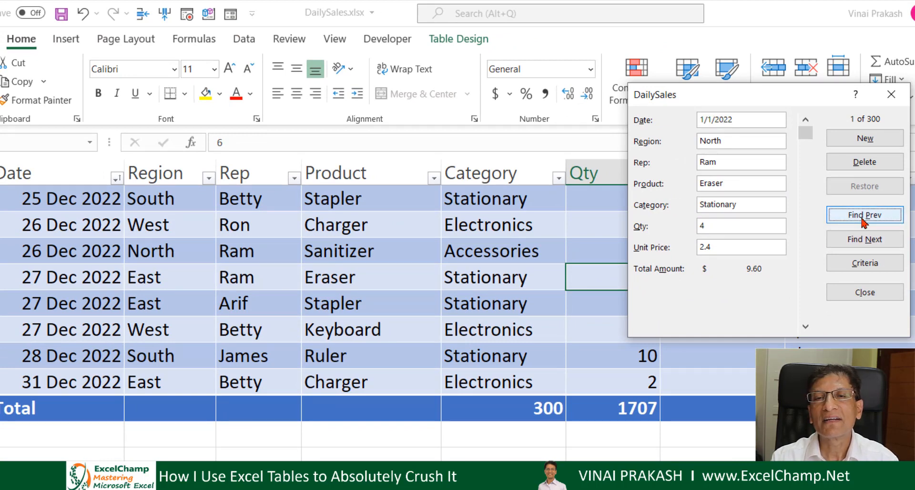
{"action": "left_click", "coordinate": [856, 242]}
{"action": "left_click", "coordinate": [857, 242]}
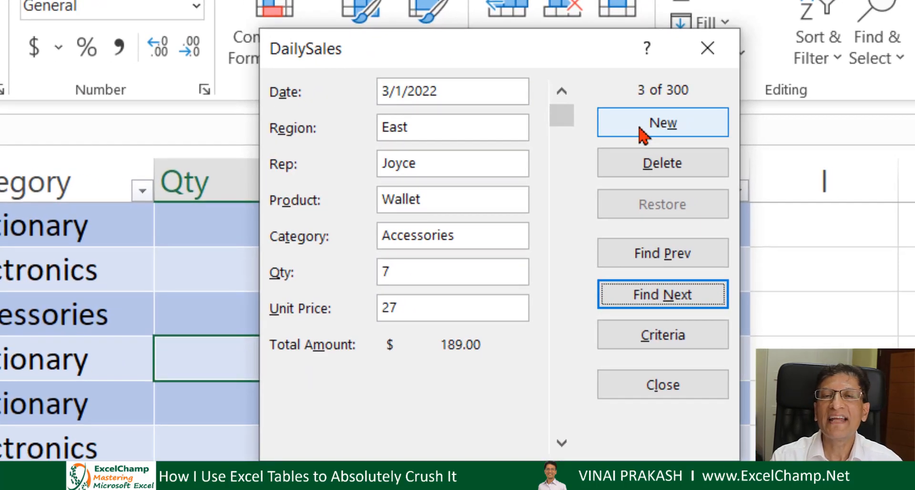
Step: Start a new record in the data form with date 5 Mar 2022, region East and the rep's name
{"action": "left_click", "coordinate": [643, 134]}
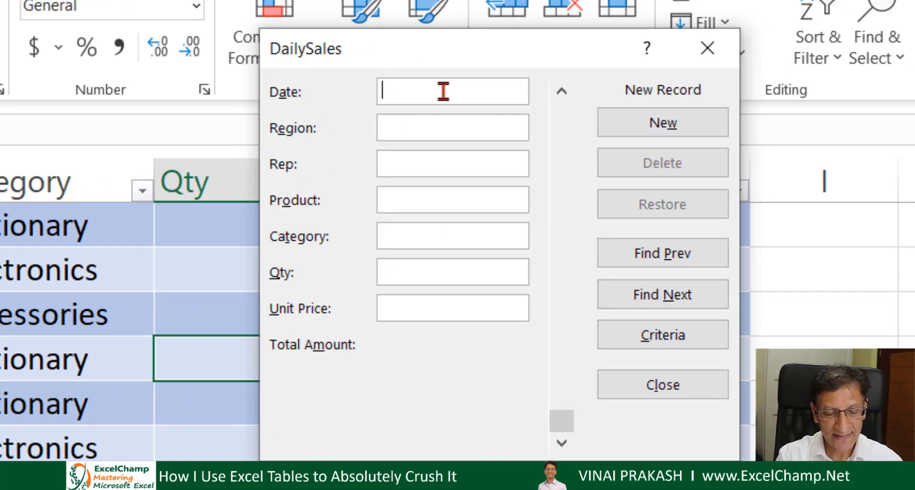
{"action": "type", "text": "5 Mar "}
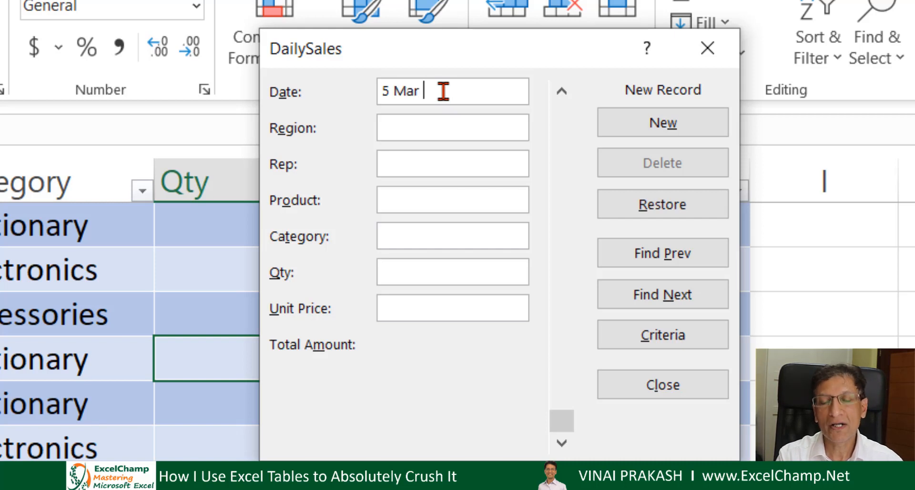
{"action": "type", "text": "2022"}
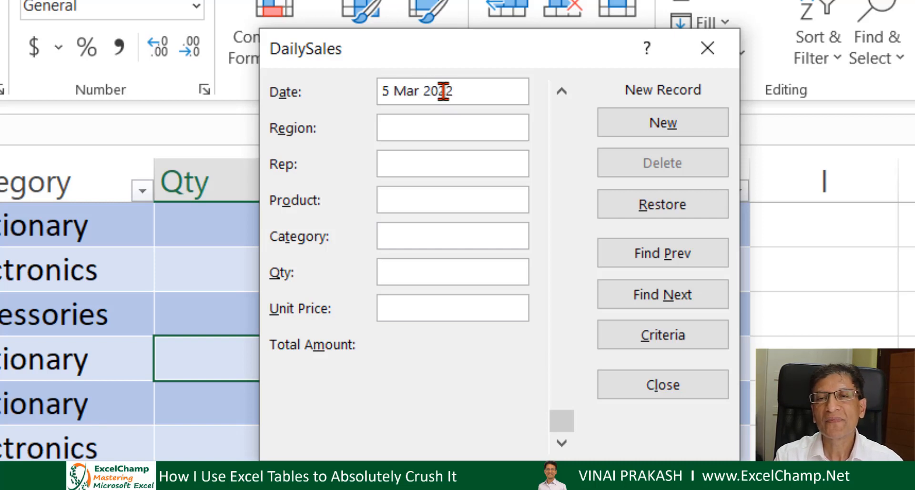
{"action": "key", "text": "Tab"}
{"action": "type", "text": "East"}
{"action": "key", "text": "Tab"}
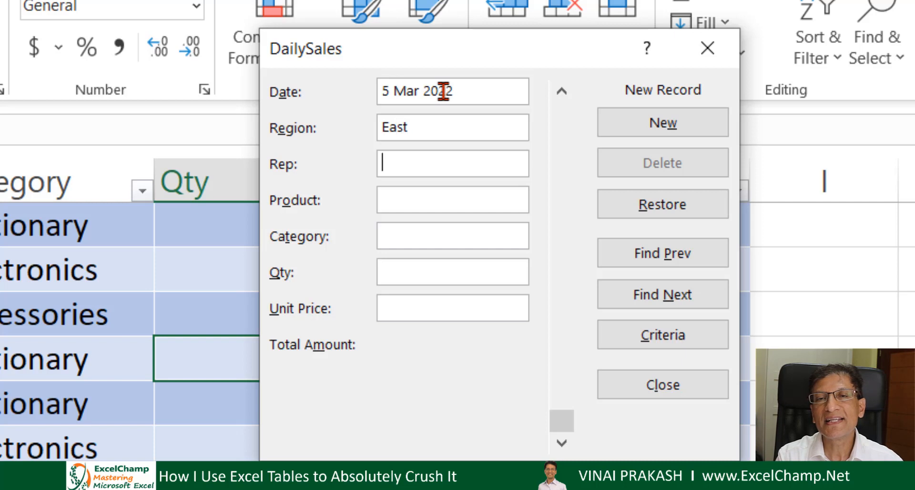
{"action": "type", "text": "Ram"}
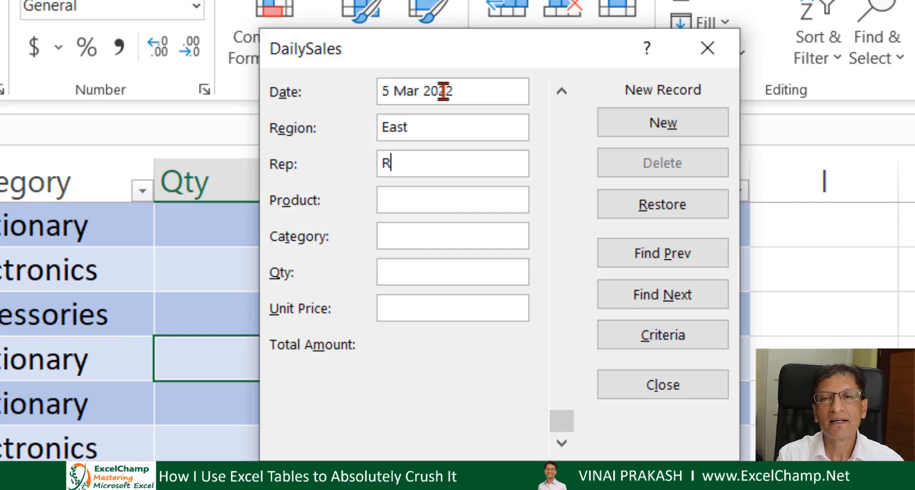
{"action": "key", "text": "Tab"}
Step: Complete the new record with product Pencil, category Stationary, quantity 5 and unit price 3, save it and close the data form
{"action": "type", "text": "P"}
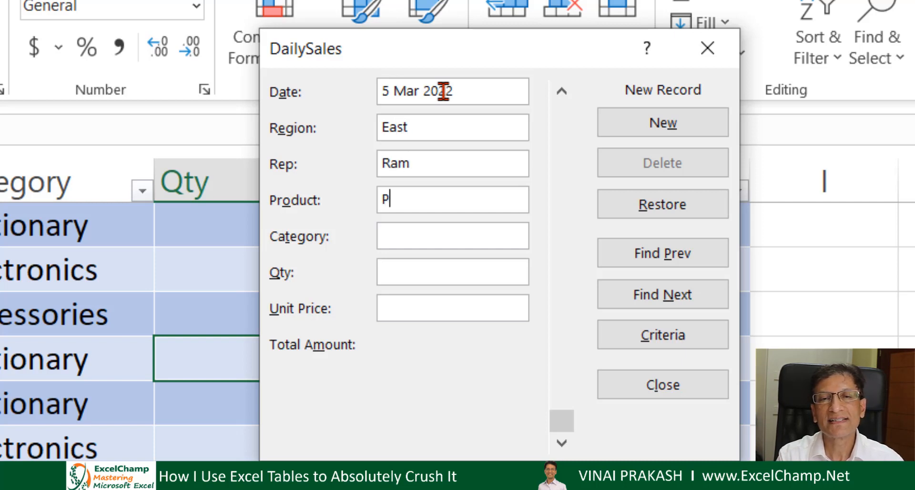
{"action": "type", "text": "encil"}
{"action": "key", "text": "Tab"}
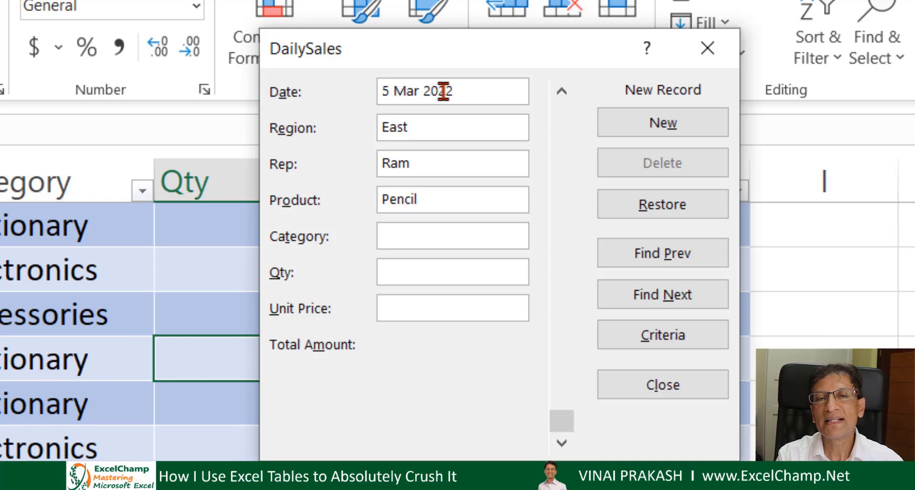
{"action": "type", "text": "Stationary"}
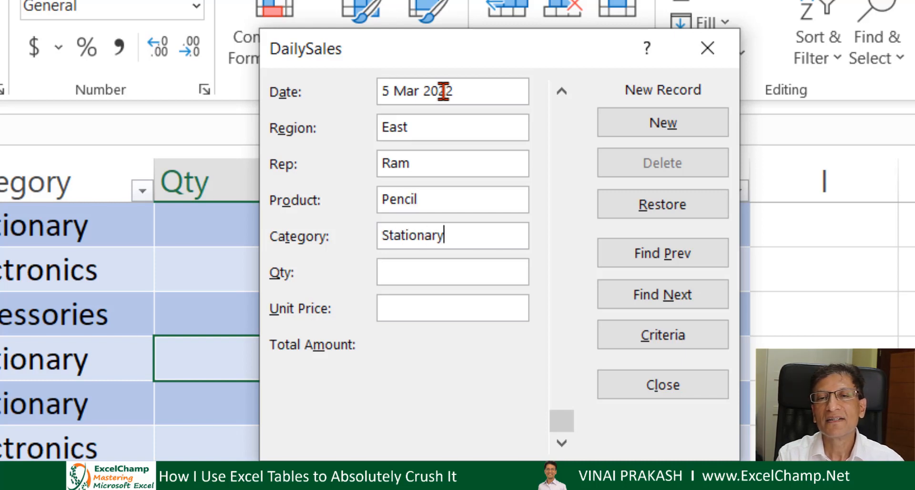
{"action": "key", "text": "Tab"}
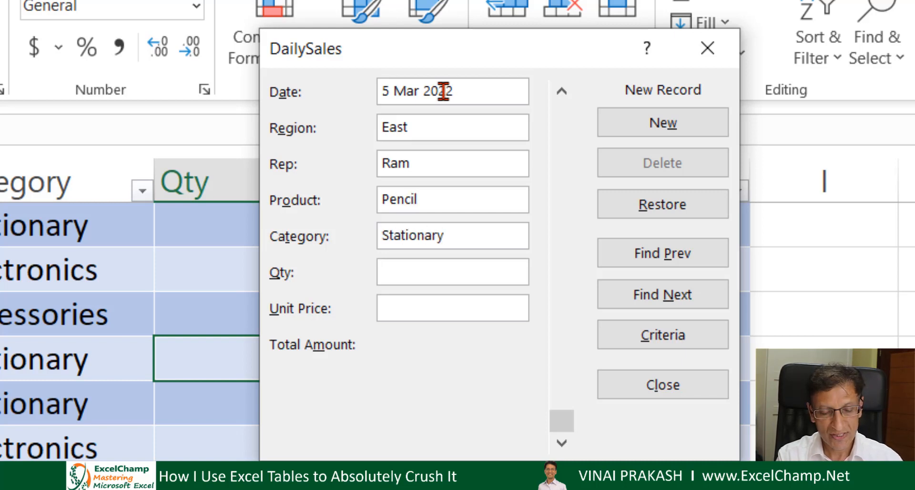
{"action": "type", "text": "5"}
{"action": "key", "text": "Tab"}
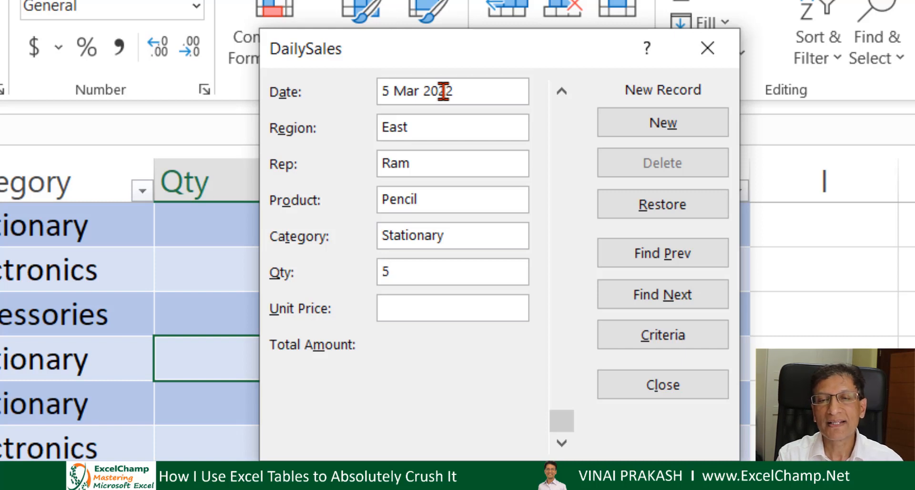
{"action": "type", "text": "3"}
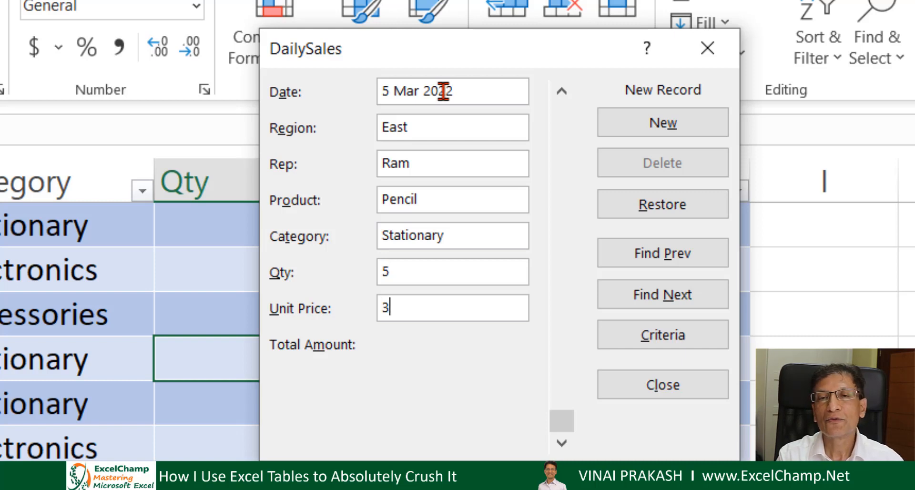
{"action": "key", "text": "Tab"}
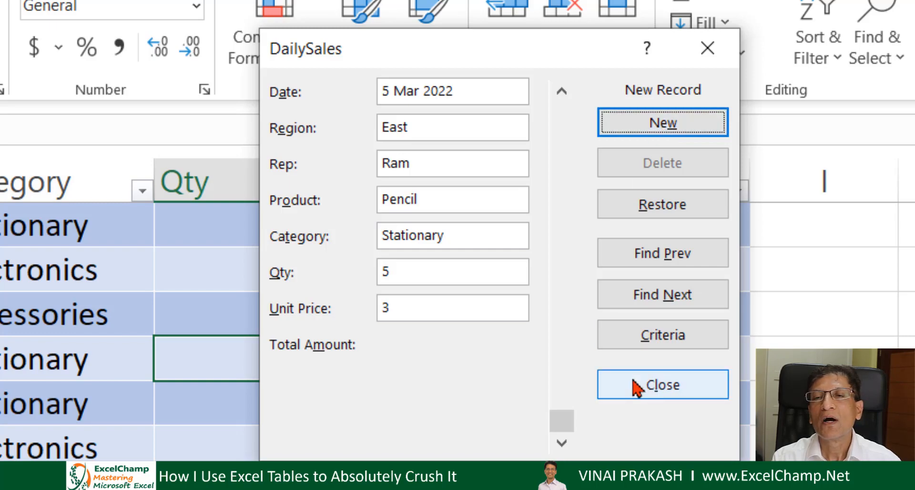
{"action": "left_click", "coordinate": [640, 125]}
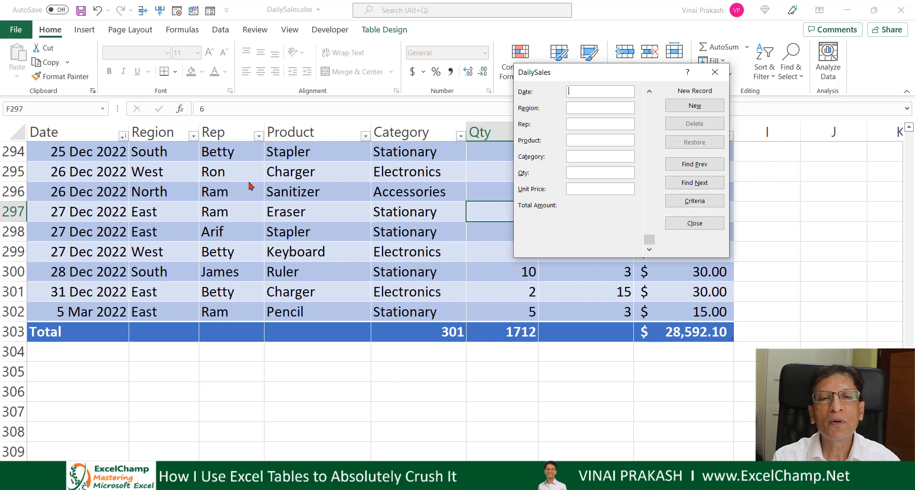
{"action": "left_click", "coordinate": [696, 224]}
Step: Select the Ruler product cell in row 241, then view the table's data form from there and close it
{"action": "scroll", "coordinate": [376, 228], "scroll_direction": "up", "scroll_amount": 19}
{"action": "left_click", "coordinate": [321, 215]}
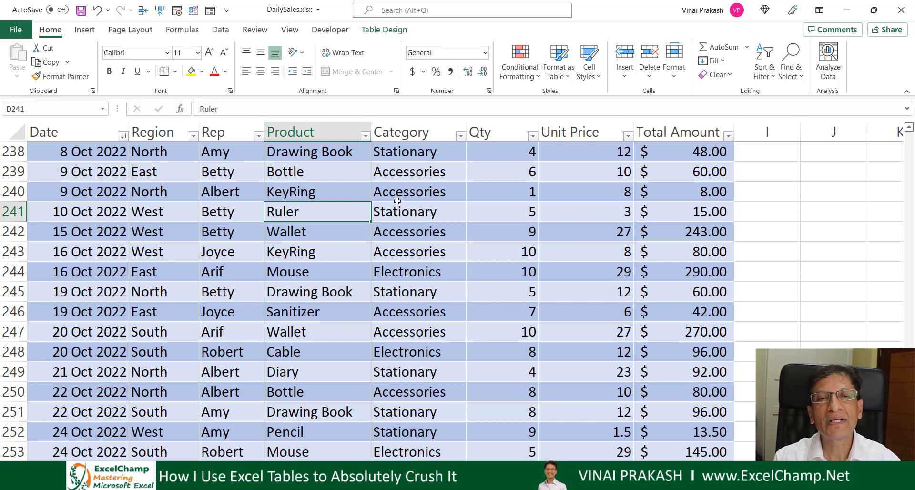
{"action": "left_click", "coordinate": [210, 11]}
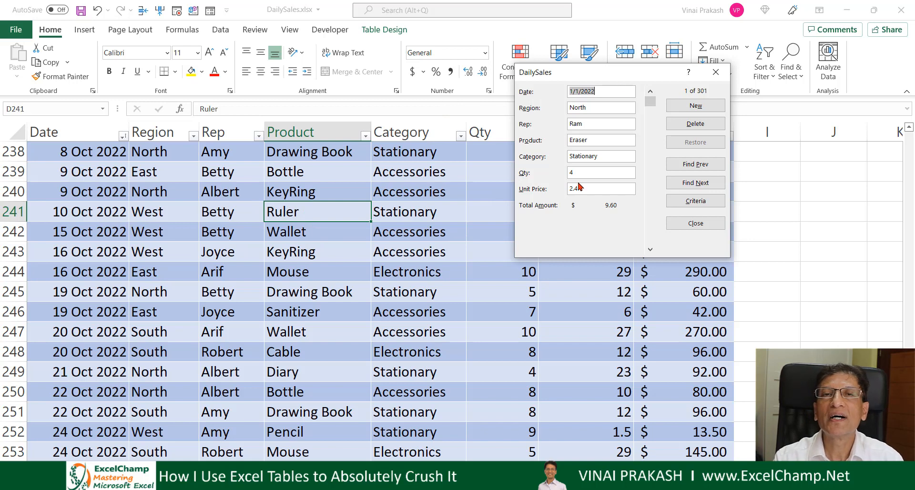
{"action": "left_click", "coordinate": [673, 224]}
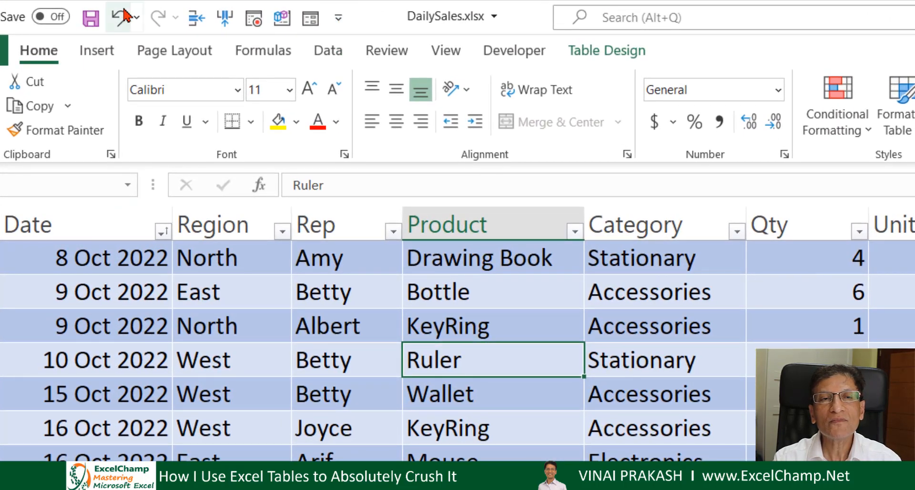
Step: Try to add the Form command from the All Commands list to the Quick Access Toolbar
{"action": "left_click", "coordinate": [339, 19]}
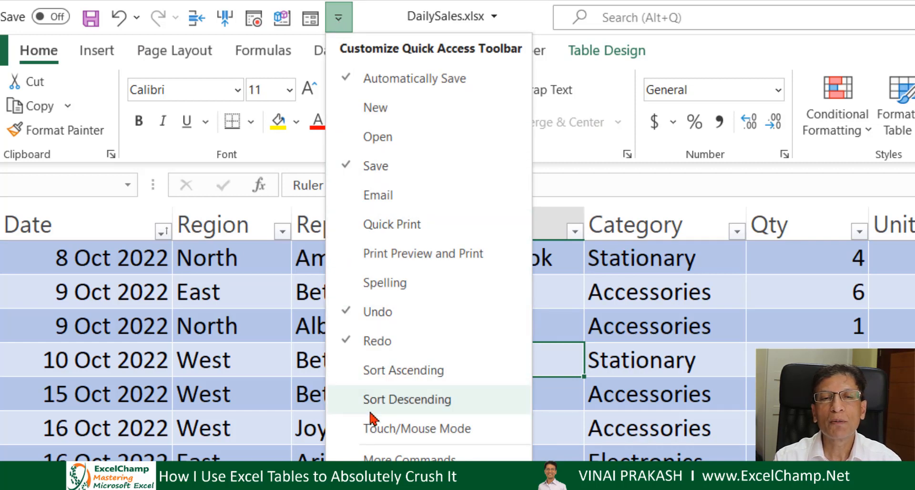
{"action": "left_click", "coordinate": [409, 457]}
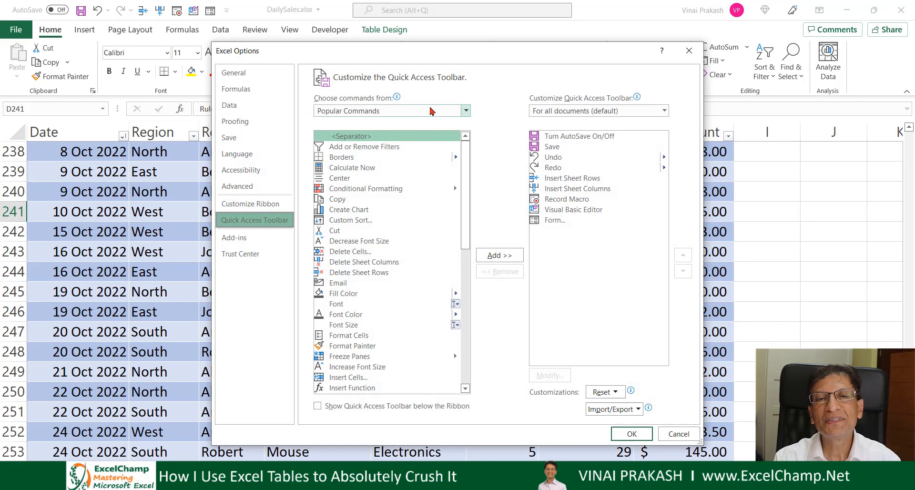
{"action": "left_click", "coordinate": [427, 111]}
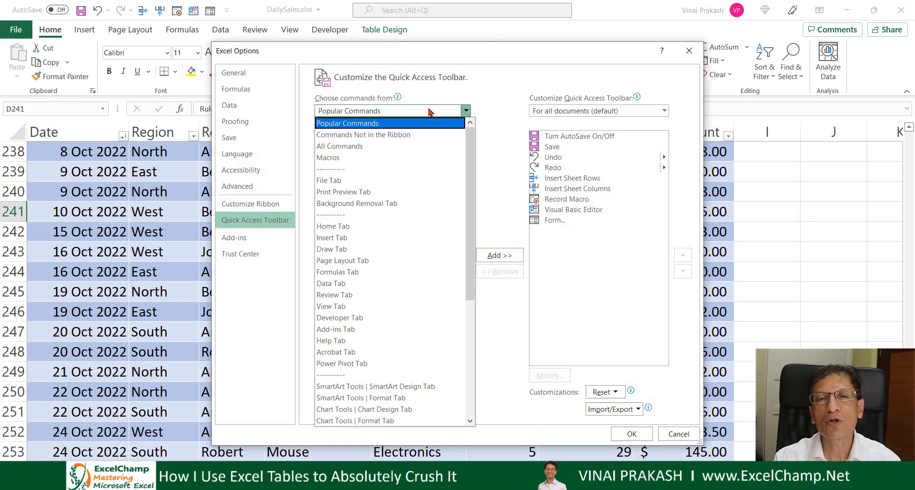
{"action": "left_click", "coordinate": [397, 150]}
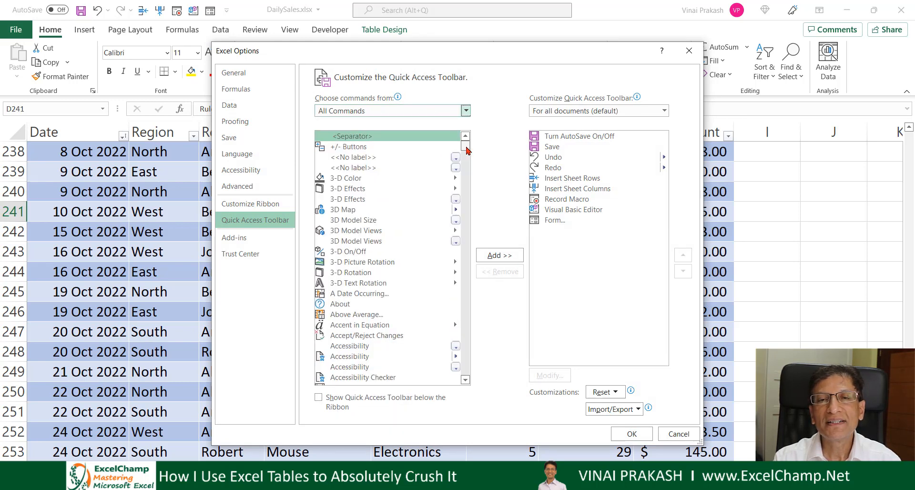
{"action": "left_click_drag", "start_coordinate": [465, 144], "coordinate": [464, 224]}
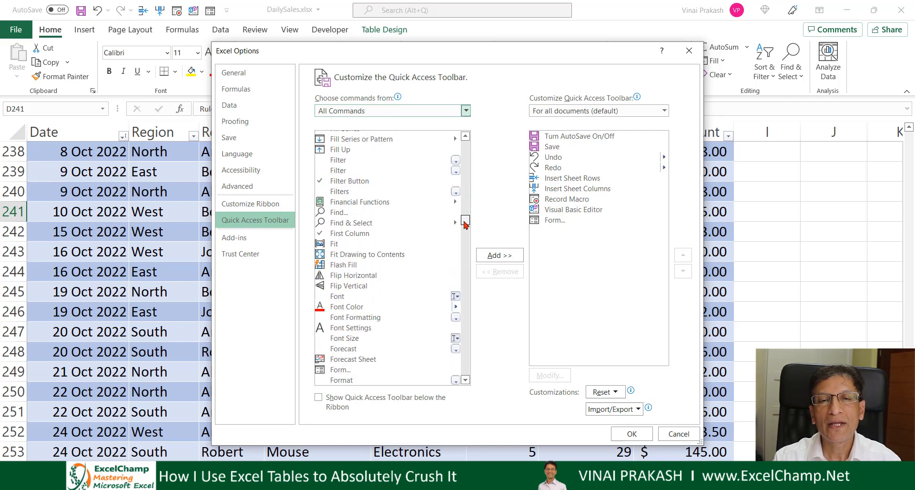
{"action": "scroll", "coordinate": [366, 336], "scroll_direction": "down", "scroll_amount": 2}
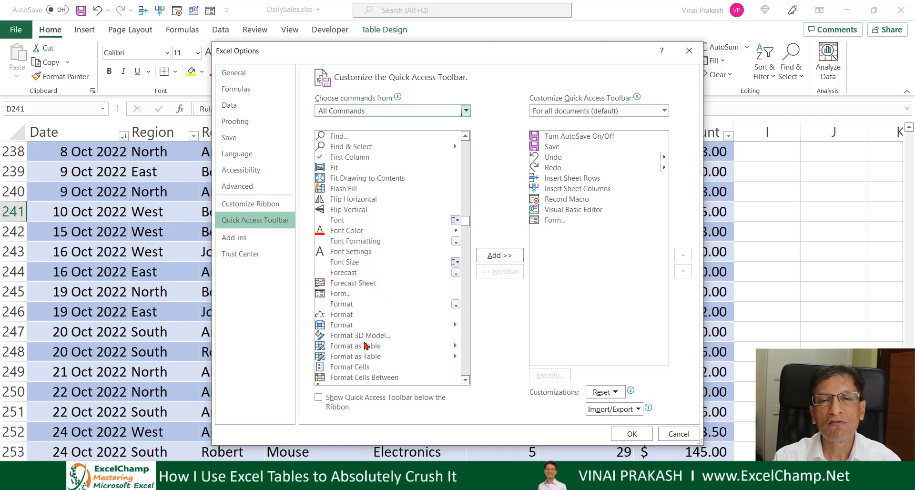
{"action": "left_click", "coordinate": [358, 295]}
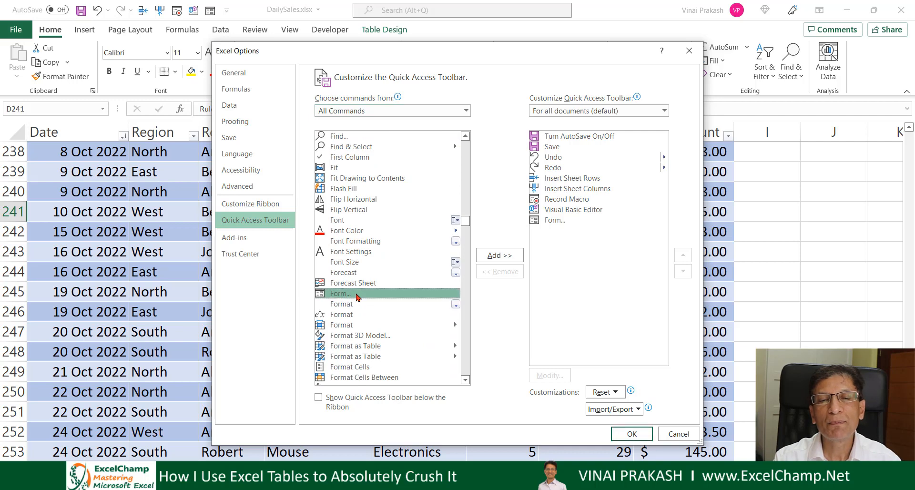
{"action": "left_click", "coordinate": [497, 257]}
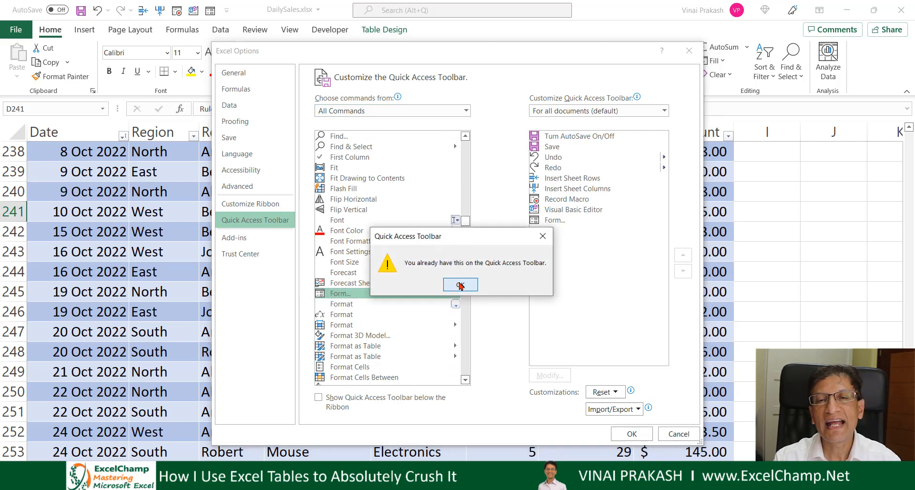
{"action": "left_click", "coordinate": [454, 288]}
Step: Remove the existing Form command from the Quick Access Toolbar, add it again and apply the customization
{"action": "left_click", "coordinate": [554, 222]}
{"action": "left_click", "coordinate": [497, 279]}
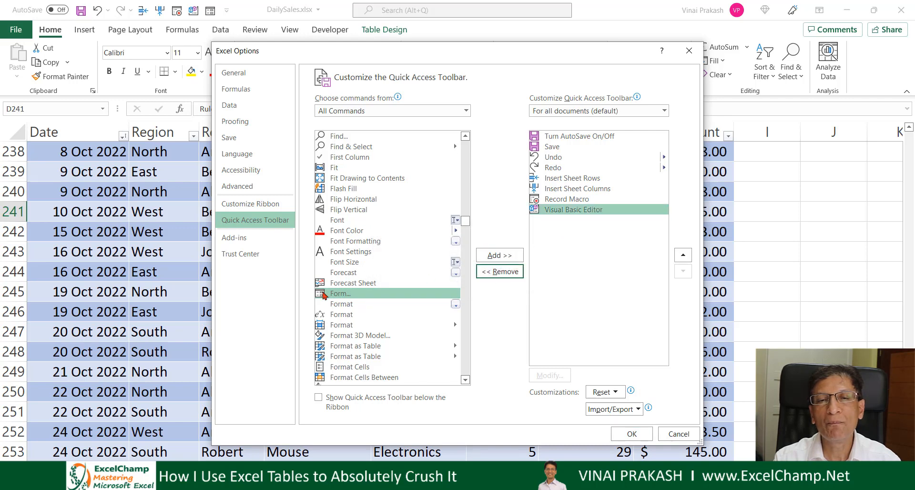
{"action": "left_click", "coordinate": [494, 257]}
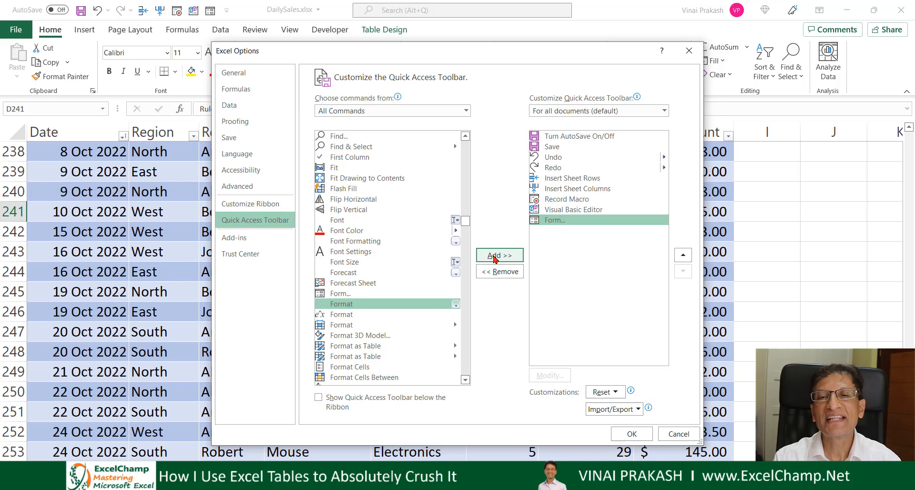
{"action": "left_click", "coordinate": [632, 435]}
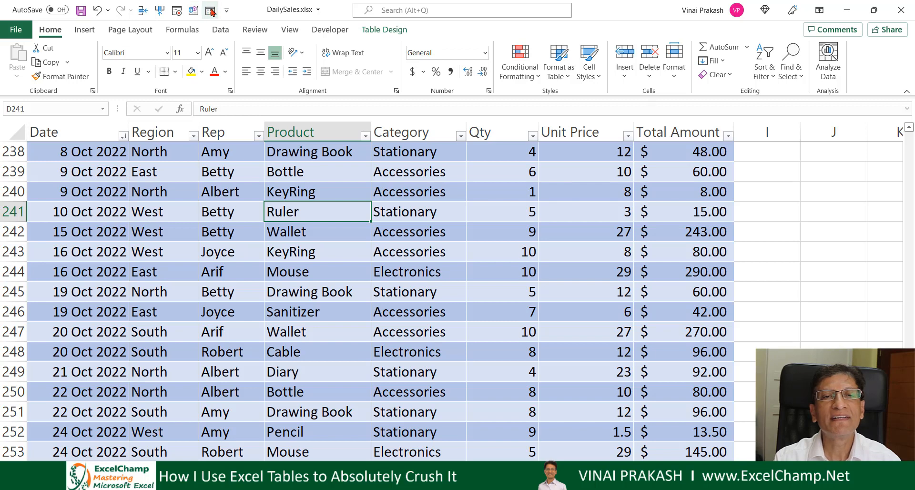
Step: Check the Form command by opening the sales table's data form and closing it
{"action": "left_click", "coordinate": [210, 11]}
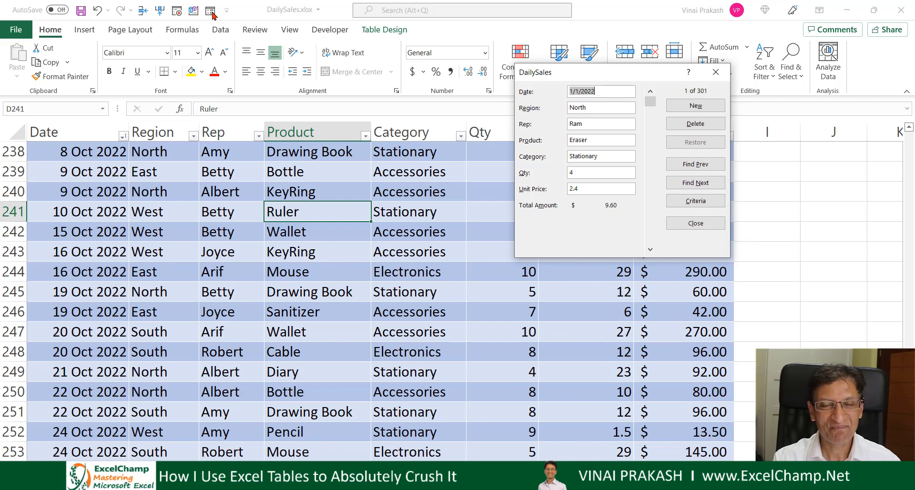
{"action": "key", "text": "Escape"}
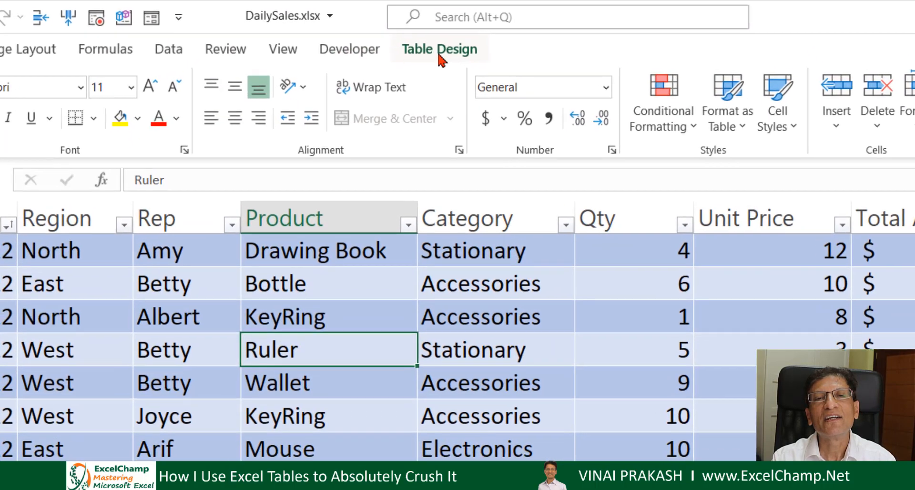
Step: View the export of the sales table to a SharePoint list and cancel it without publishing
{"action": "left_click", "coordinate": [377, 30]}
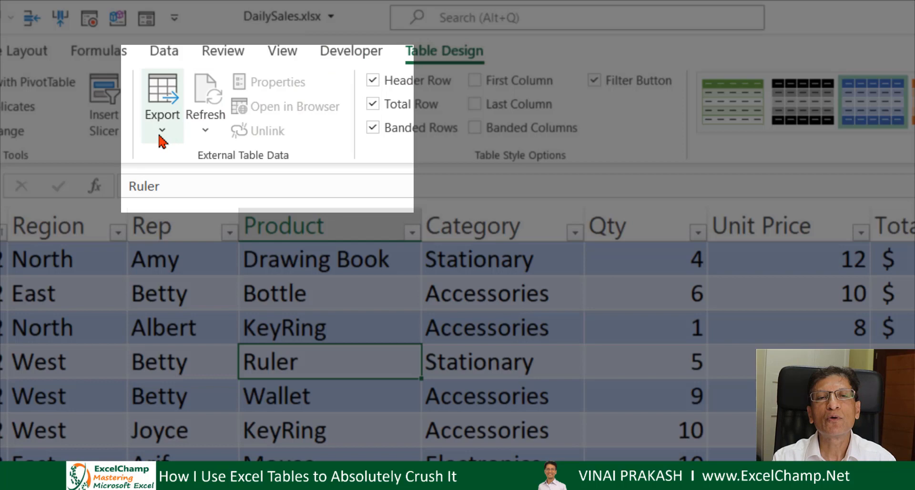
{"action": "left_click", "coordinate": [160, 137]}
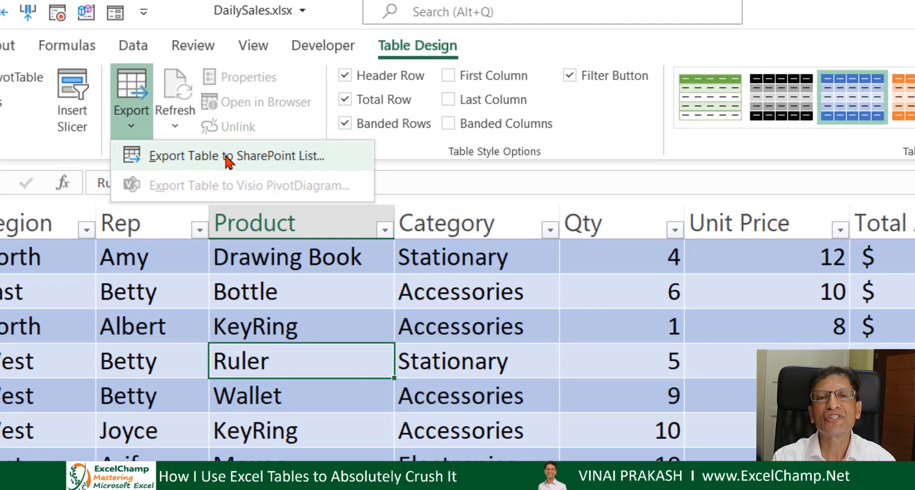
{"action": "left_click", "coordinate": [234, 162]}
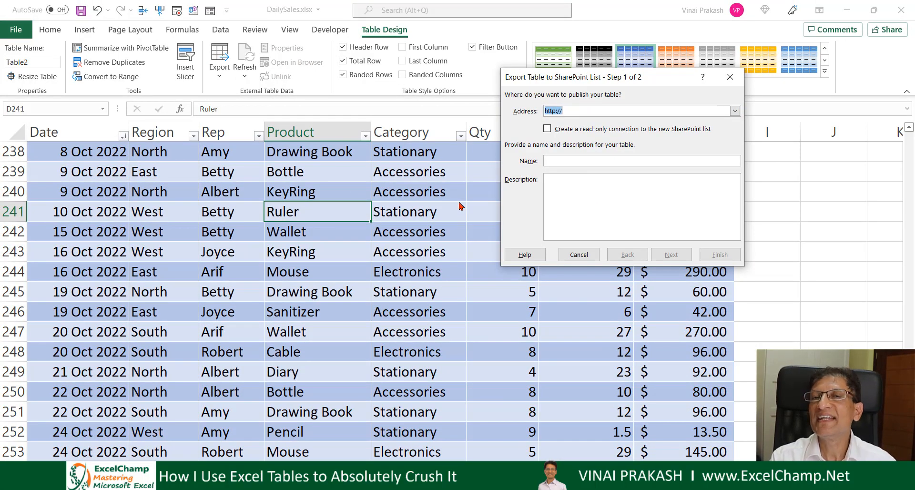
{"action": "key", "text": "Escape"}
{"action": "left_click", "coordinate": [461, 206]}
{"action": "scroll", "coordinate": [476, 235], "scroll_direction": "down", "scroll_amount": 5}
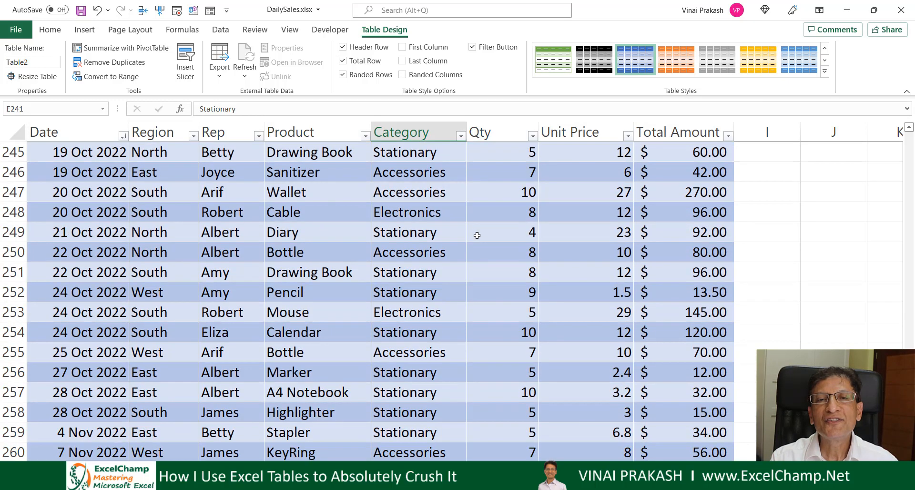
{"action": "scroll", "coordinate": [478, 251], "scroll_direction": "down", "scroll_amount": 5}
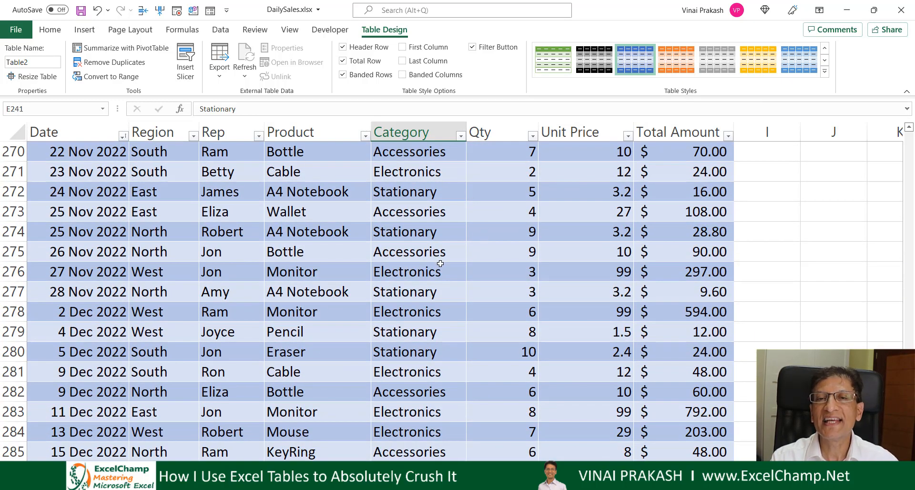
{"action": "key", "text": "ctrl+BackSpace"}
{"action": "scroll", "coordinate": [441, 264], "scroll_direction": "down", "scroll_amount": 8}
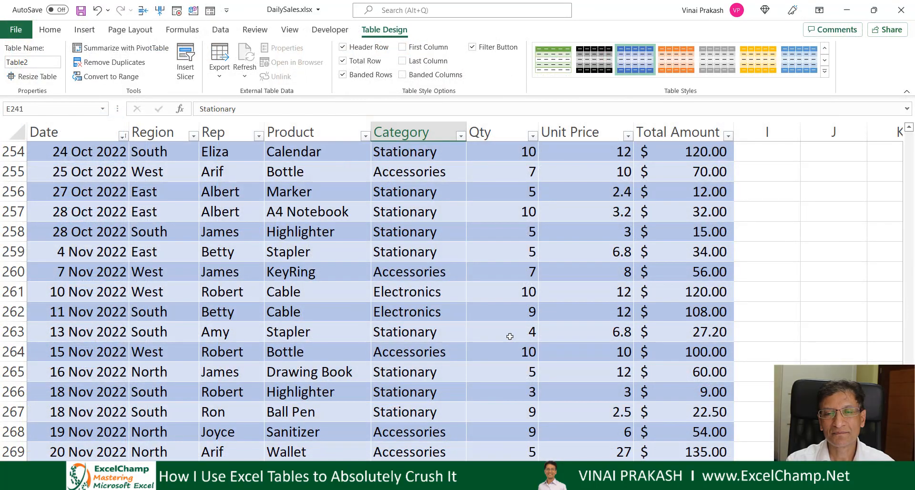
Step: Set the Qty column's calculation in the sales table's total row to Average
{"action": "left_click", "coordinate": [509, 336]}
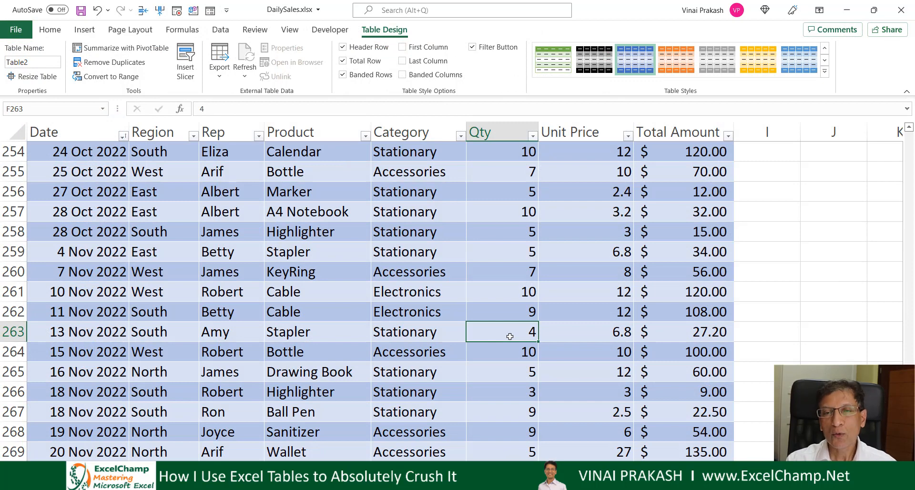
{"action": "key", "text": "ctrl+Down"}
{"action": "scroll", "coordinate": [509, 336], "scroll_direction": "down", "scroll_amount": 3}
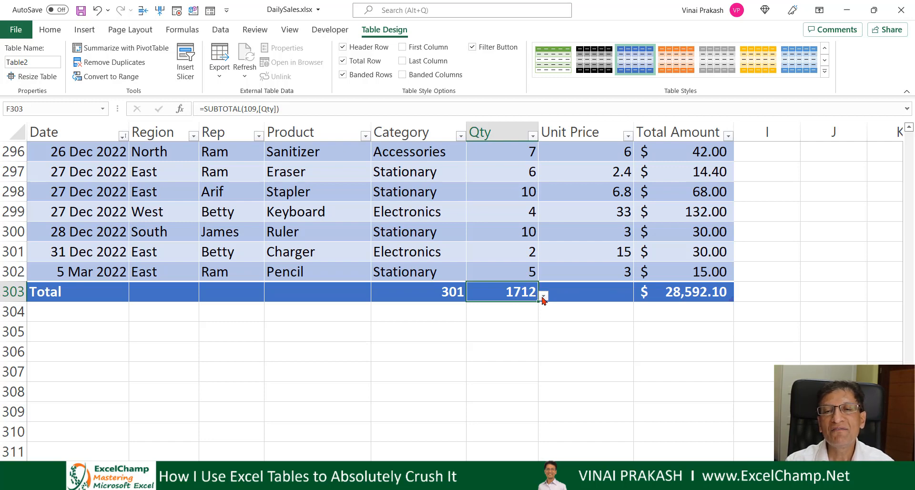
{"action": "left_click", "coordinate": [544, 296]}
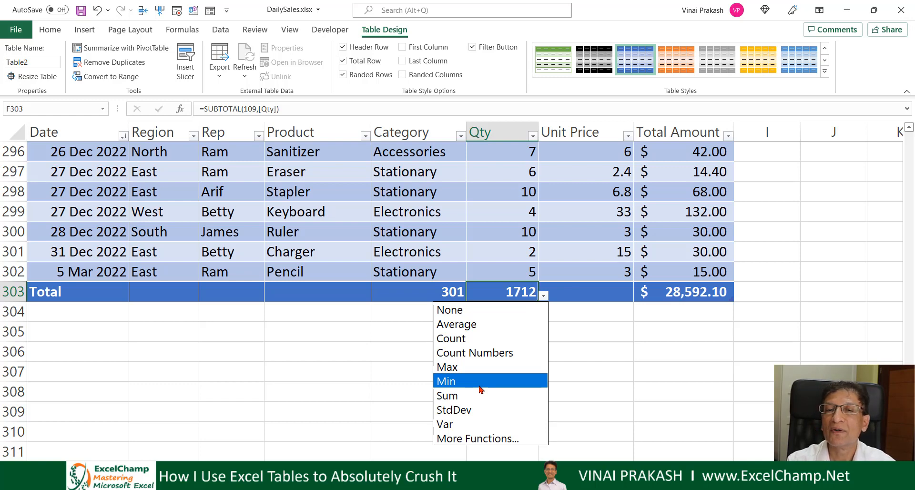
{"action": "left_click", "coordinate": [499, 327]}
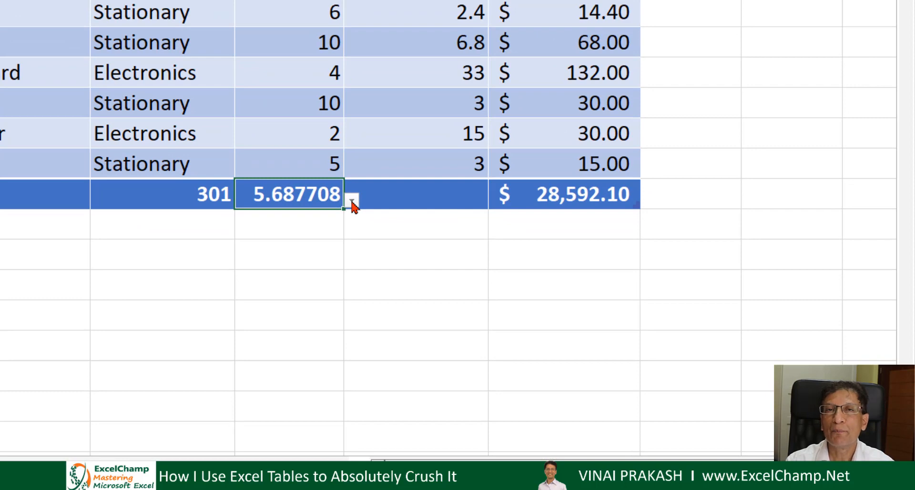
Step: Open the function picker for the Qty total and list functions from the All category
{"action": "left_click", "coordinate": [352, 201]}
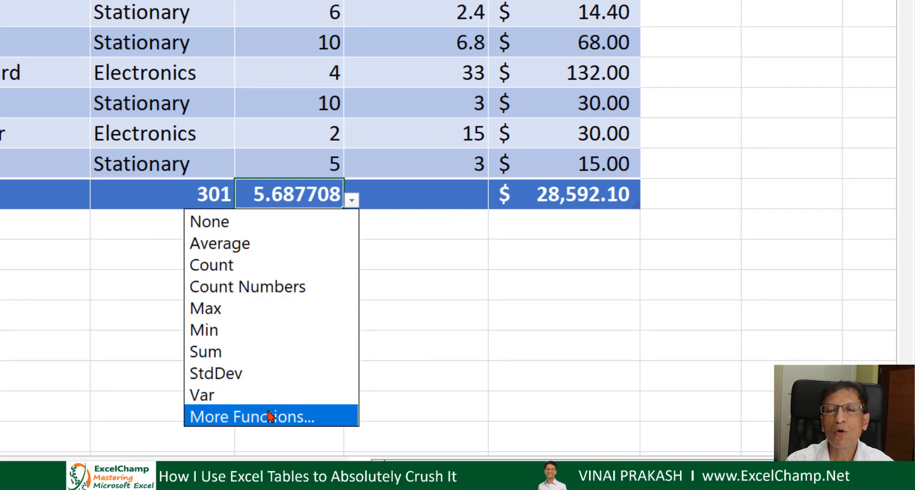
{"action": "left_click", "coordinate": [265, 415]}
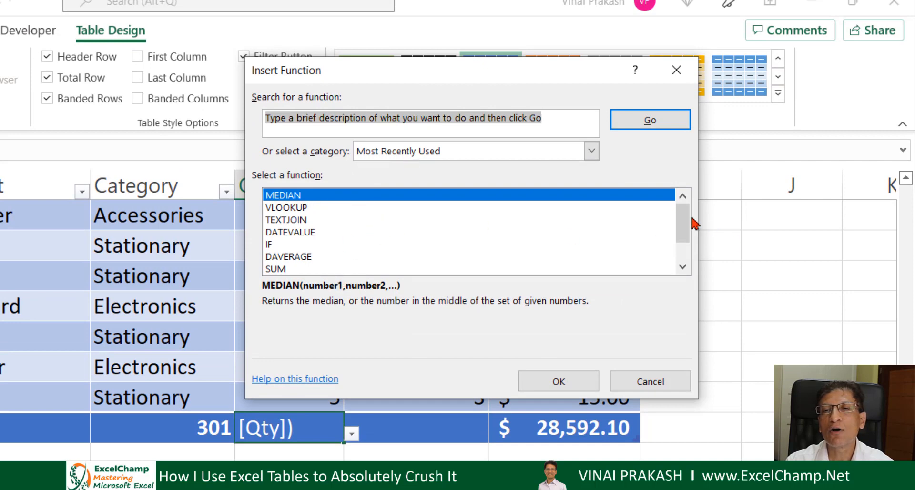
{"action": "scroll", "coordinate": [681, 222], "scroll_direction": "down", "scroll_amount": 1}
{"action": "scroll", "coordinate": [679, 243], "scroll_direction": "up", "scroll_amount": 1}
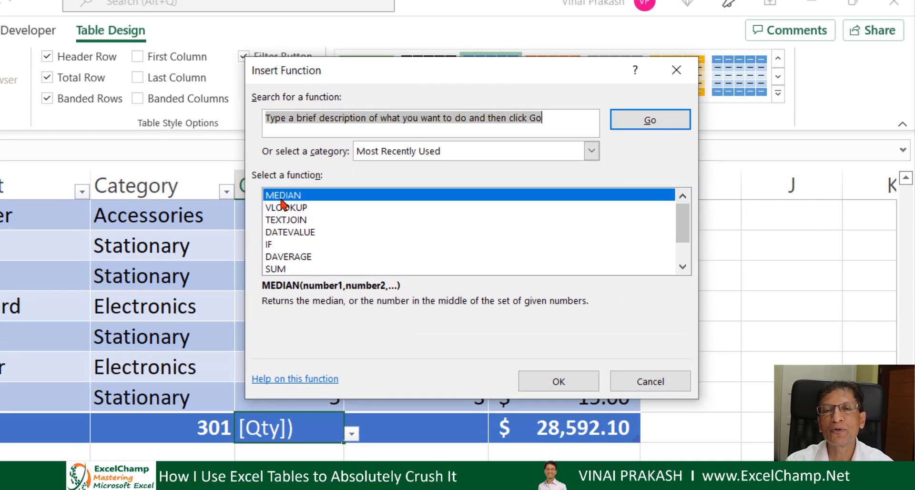
{"action": "left_click", "coordinate": [428, 151]}
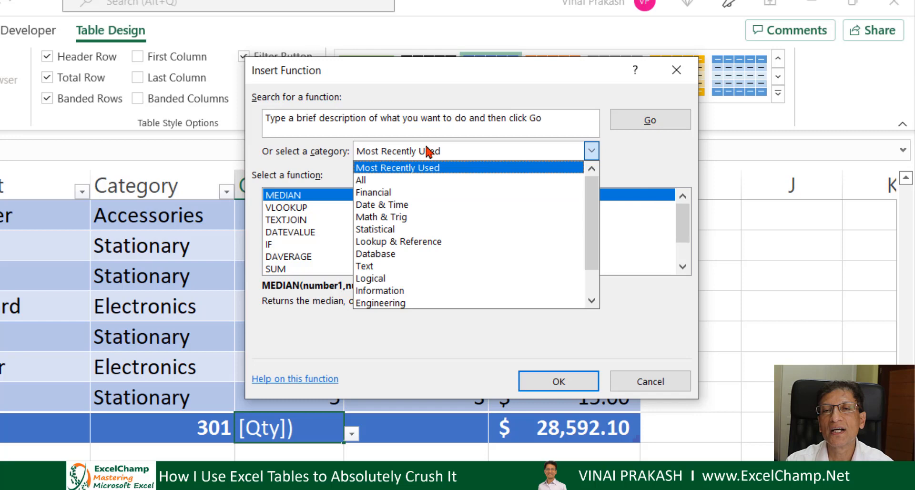
{"action": "left_click", "coordinate": [419, 180]}
Step: Choose the MEDIAN function for the Qty total and apply it over F2:F302
{"action": "left_click_drag", "start_coordinate": [680, 210], "coordinate": [680, 228]}
{"action": "scroll", "coordinate": [475, 249], "scroll_direction": "down", "scroll_amount": 5}
{"action": "scroll", "coordinate": [477, 253], "scroll_direction": "down", "scroll_amount": 20}
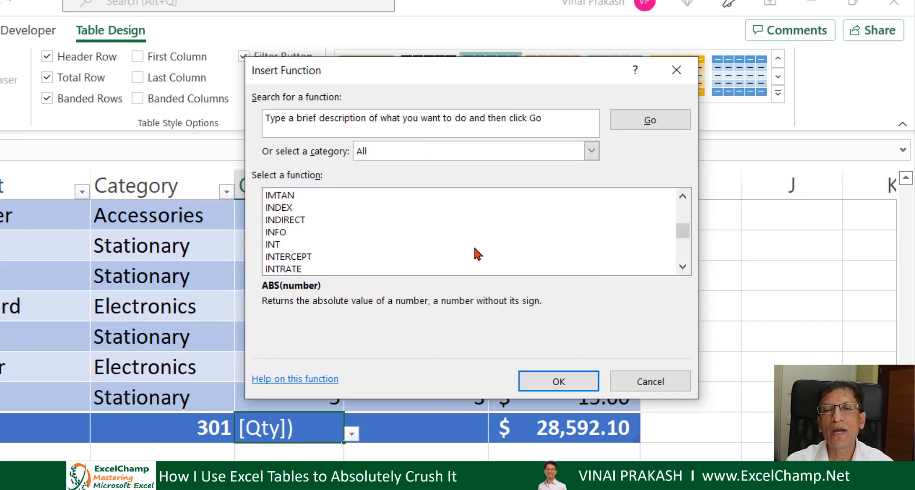
{"action": "scroll", "coordinate": [477, 253], "scroll_direction": "up", "scroll_amount": 5}
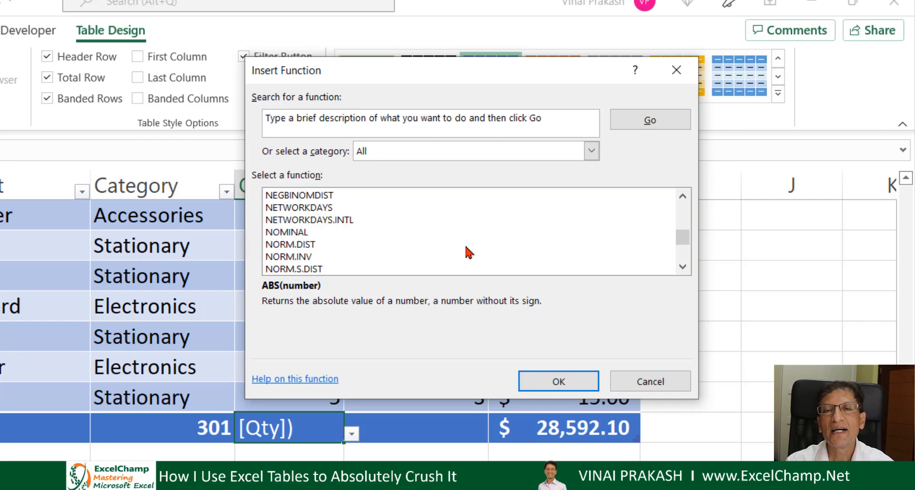
{"action": "scroll", "coordinate": [476, 253], "scroll_direction": "up", "scroll_amount": 2}
{"action": "scroll", "coordinate": [404, 238], "scroll_direction": "up", "scroll_amount": 2}
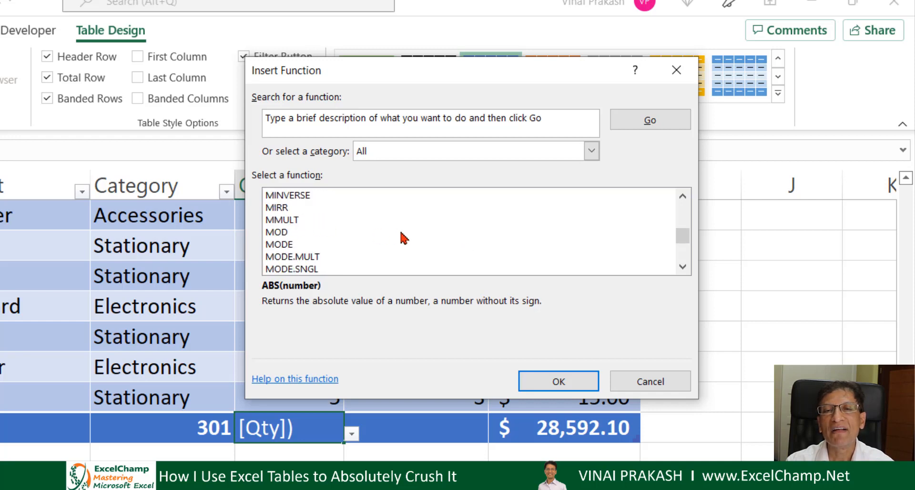
{"action": "scroll", "coordinate": [310, 239], "scroll_direction": "up", "scroll_amount": 2}
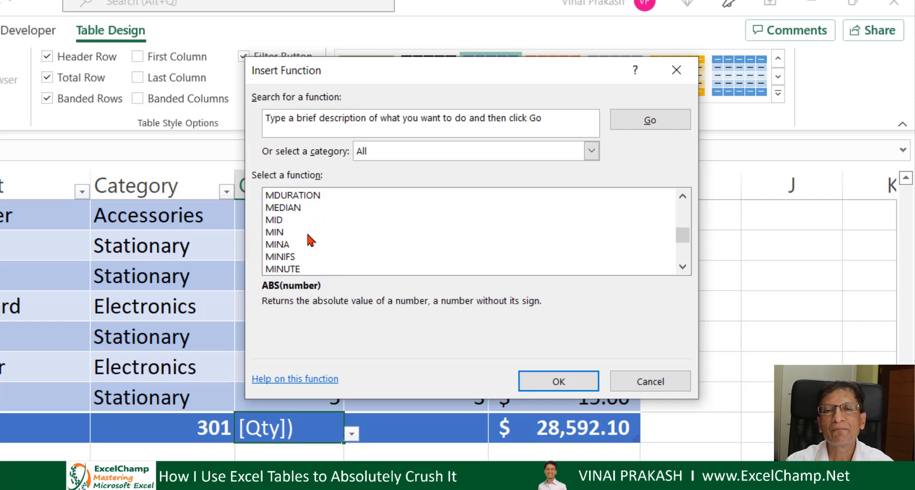
{"action": "left_click", "coordinate": [300, 207]}
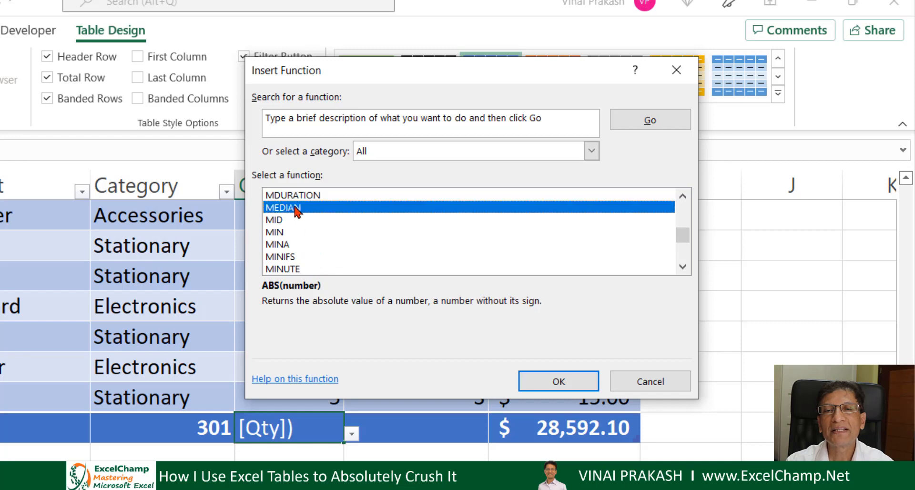
{"action": "left_click", "coordinate": [538, 380]}
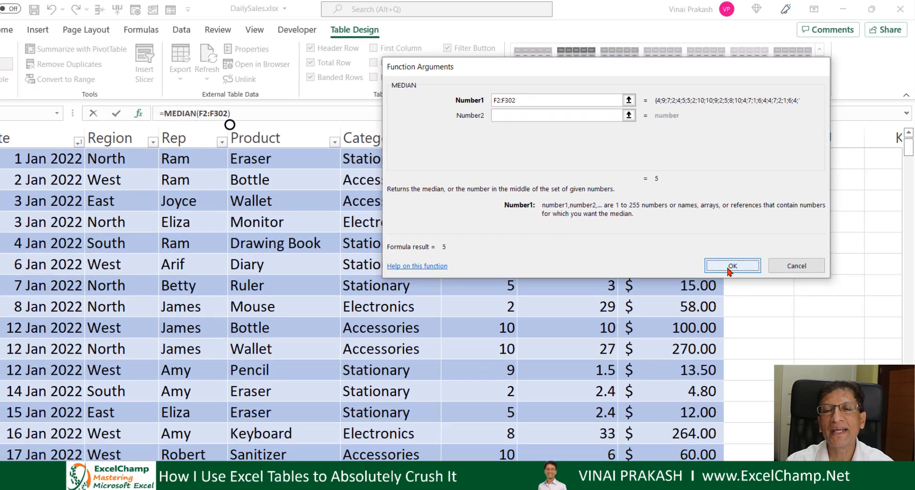
{"action": "left_click", "coordinate": [663, 355]}
{"action": "scroll", "coordinate": [560, 286], "scroll_direction": "down", "scroll_amount": 3}
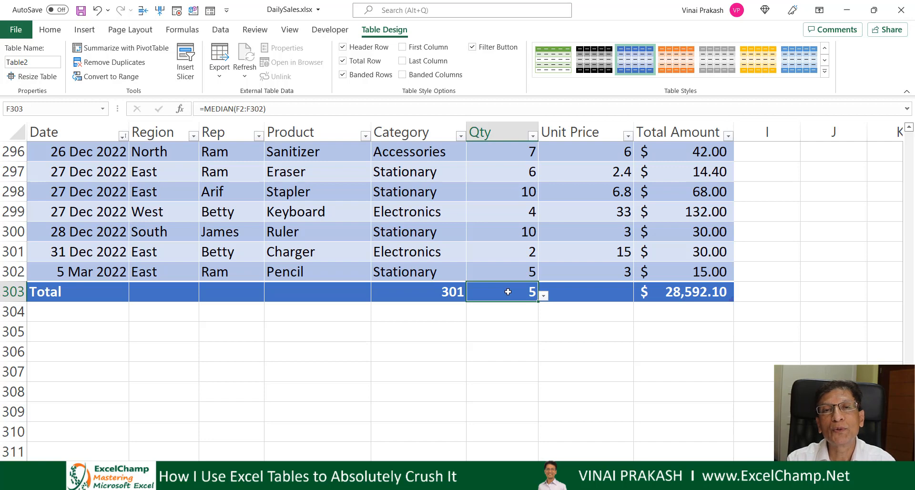
Step: Filter the Category column to show only Stationary
{"action": "left_click", "coordinate": [410, 224]}
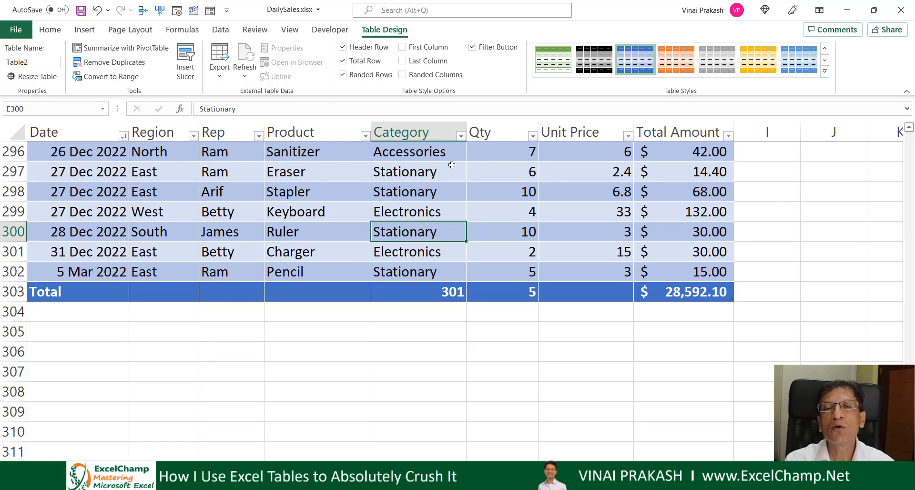
{"action": "left_click", "coordinate": [461, 137]}
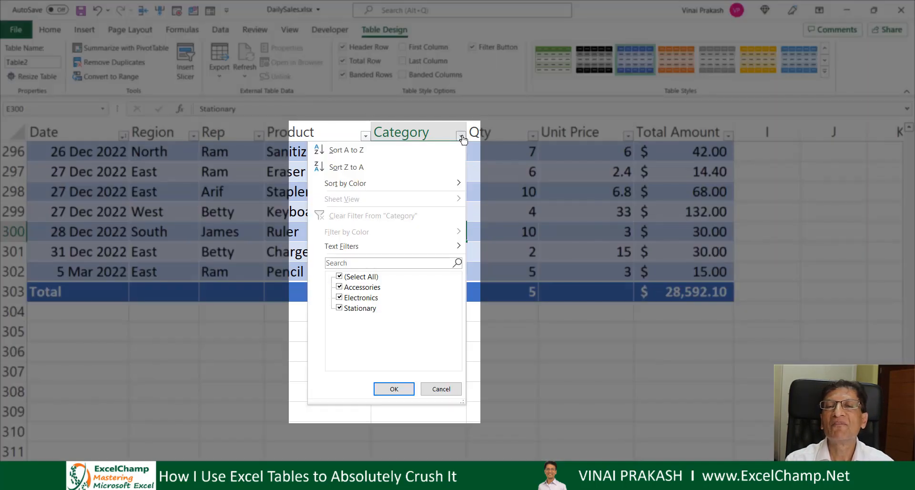
{"action": "left_click", "coordinate": [339, 276]}
{"action": "left_click", "coordinate": [339, 308]}
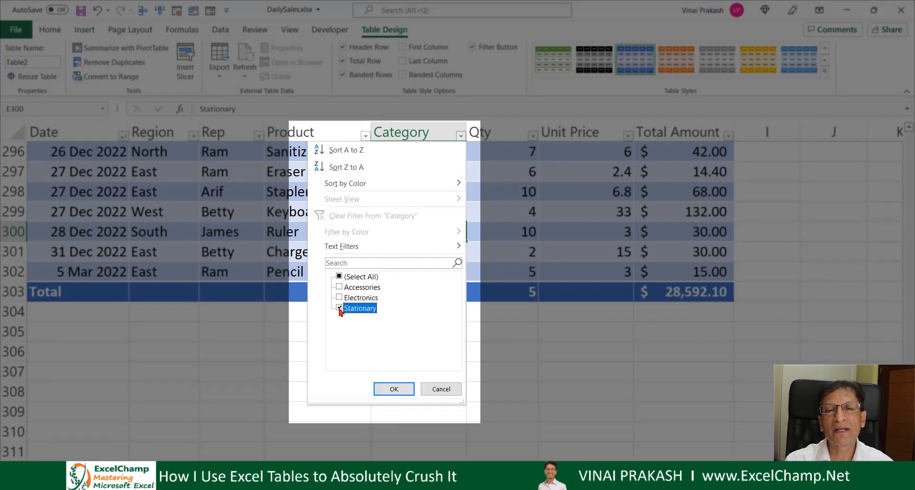
{"action": "left_click", "coordinate": [399, 392]}
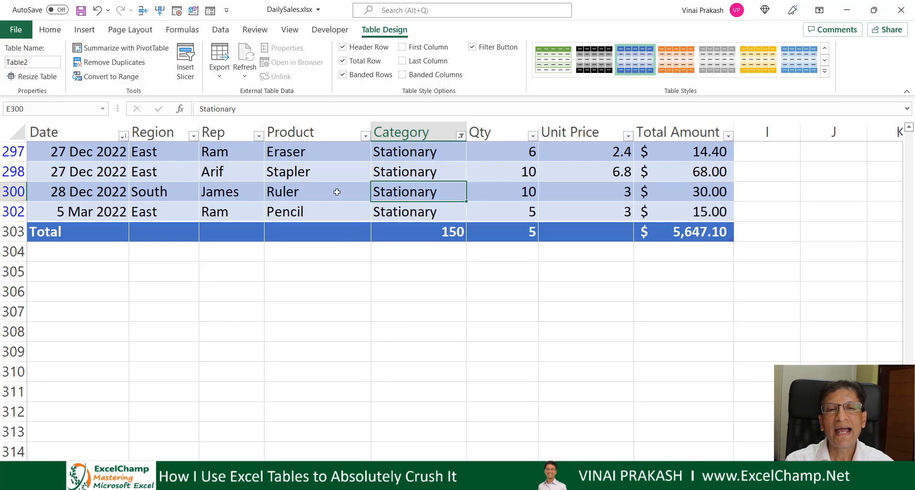
Step: Look through the filtered Stationary rows and change the Category filter to Accessories only
{"action": "scroll", "coordinate": [332, 195], "scroll_direction": "up", "scroll_amount": 8}
{"action": "scroll", "coordinate": [330, 185], "scroll_direction": "up", "scroll_amount": 12}
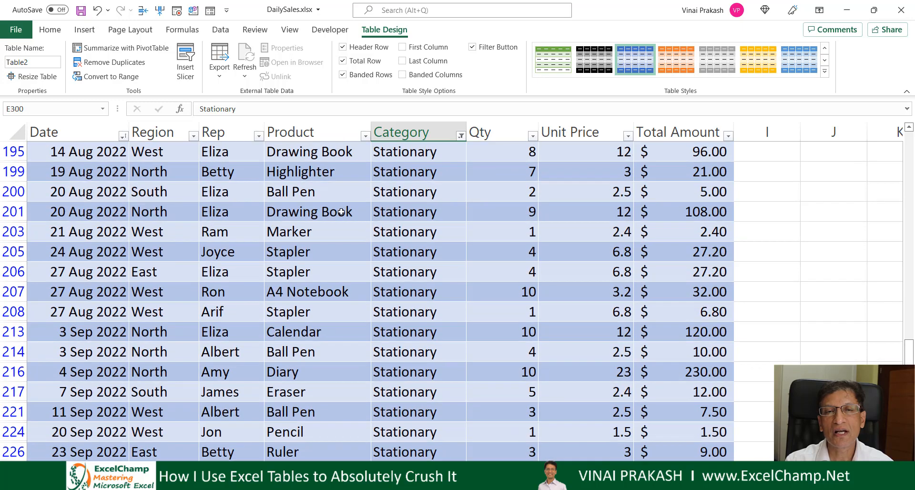
{"action": "scroll", "coordinate": [371, 237], "scroll_direction": "down", "scroll_amount": 5}
{"action": "scroll", "coordinate": [371, 237], "scroll_direction": "down", "scroll_amount": 14}
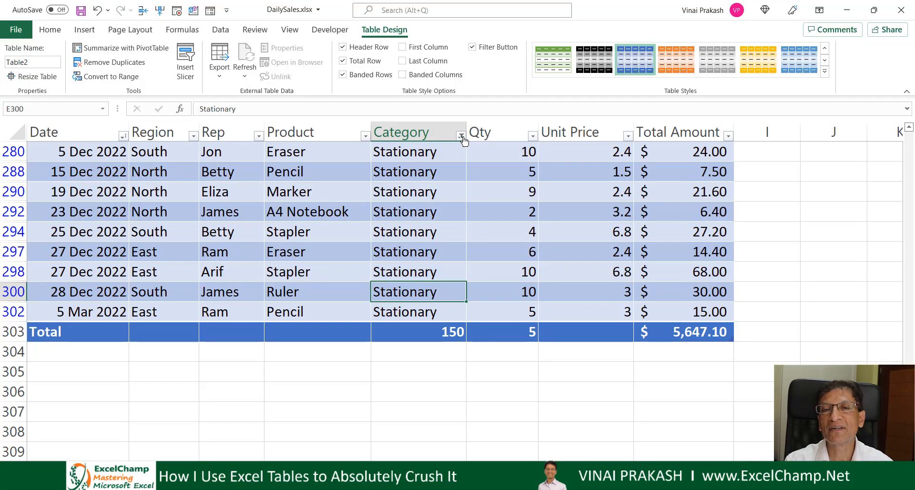
{"action": "left_click", "coordinate": [462, 136]}
{"action": "left_click", "coordinate": [342, 289]}
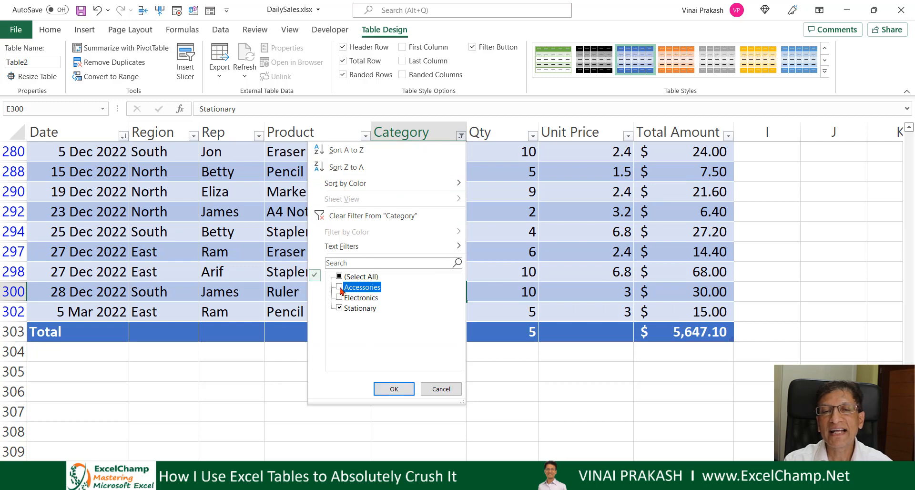
{"action": "left_click", "coordinate": [340, 308]}
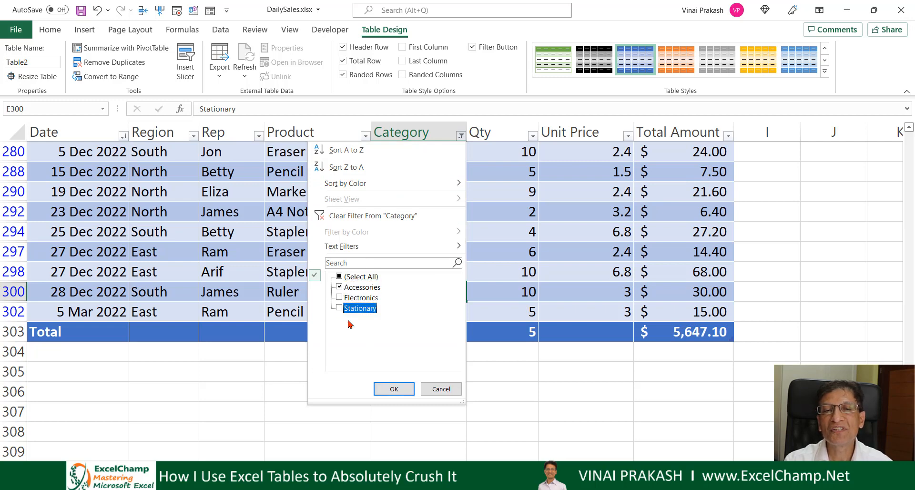
{"action": "left_click", "coordinate": [392, 387]}
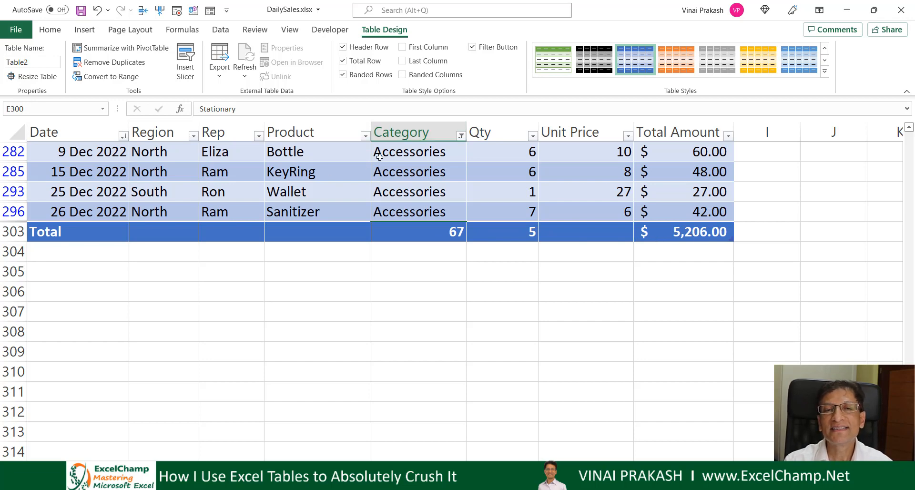
Step: Filter the Product column to show only KeyRing and Wallet
{"action": "scroll", "coordinate": [379, 157], "scroll_direction": "up", "scroll_amount": 4}
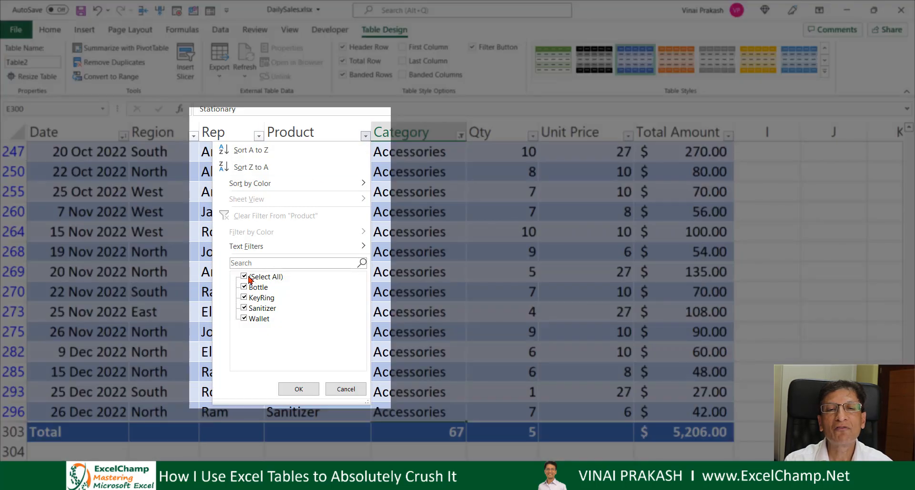
{"action": "left_click", "coordinate": [244, 277]}
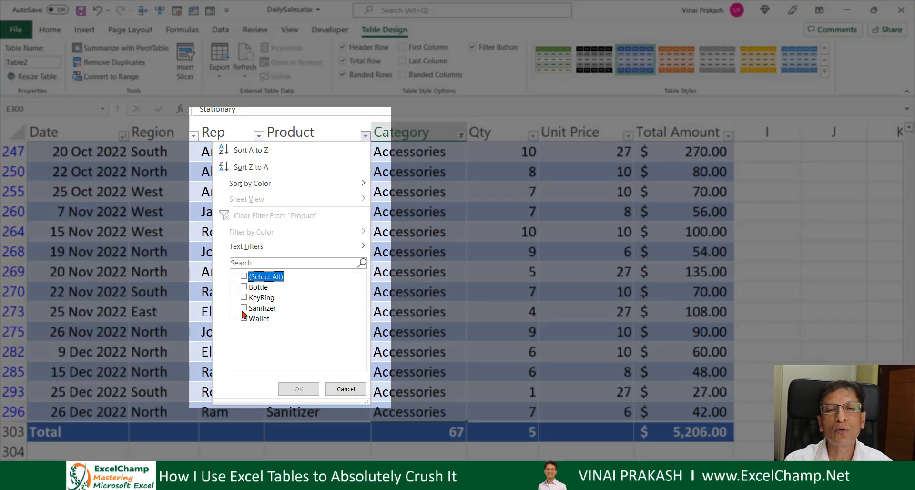
{"action": "left_click", "coordinate": [244, 297]}
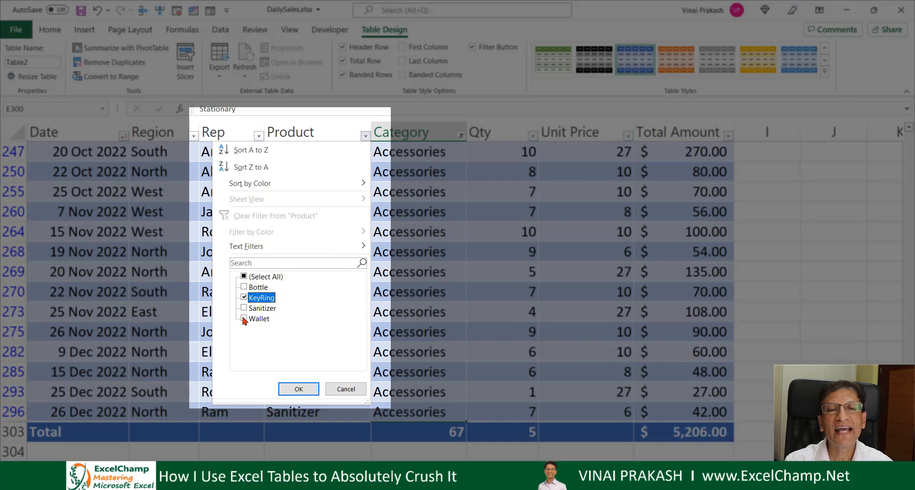
{"action": "left_click", "coordinate": [244, 319]}
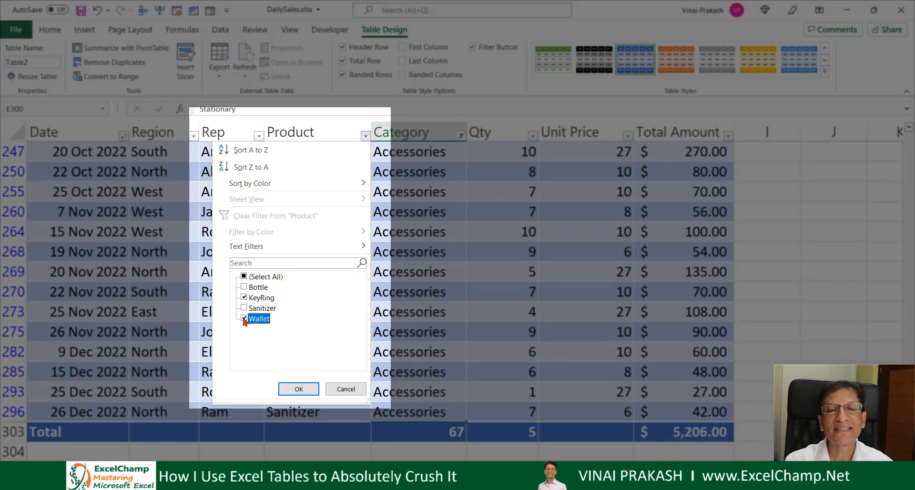
{"action": "left_click", "coordinate": [299, 389]}
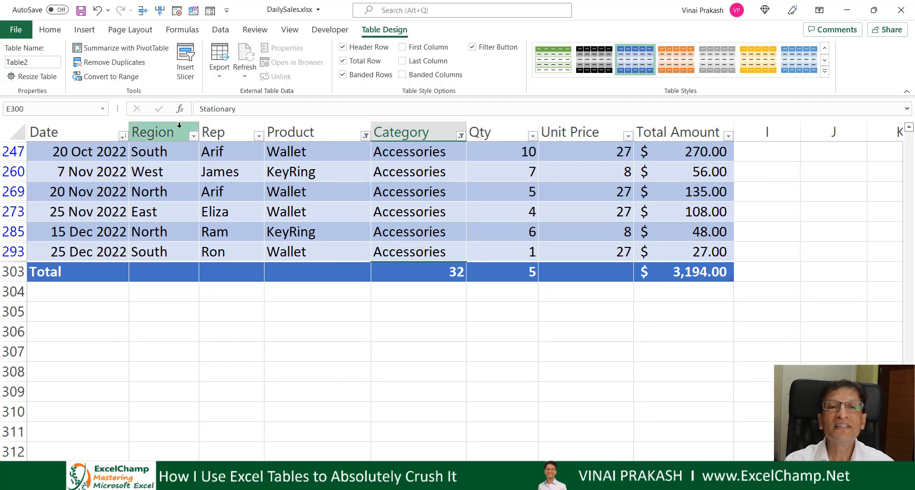
Step: Filter the Region column to show only South
{"action": "left_click", "coordinate": [194, 137]}
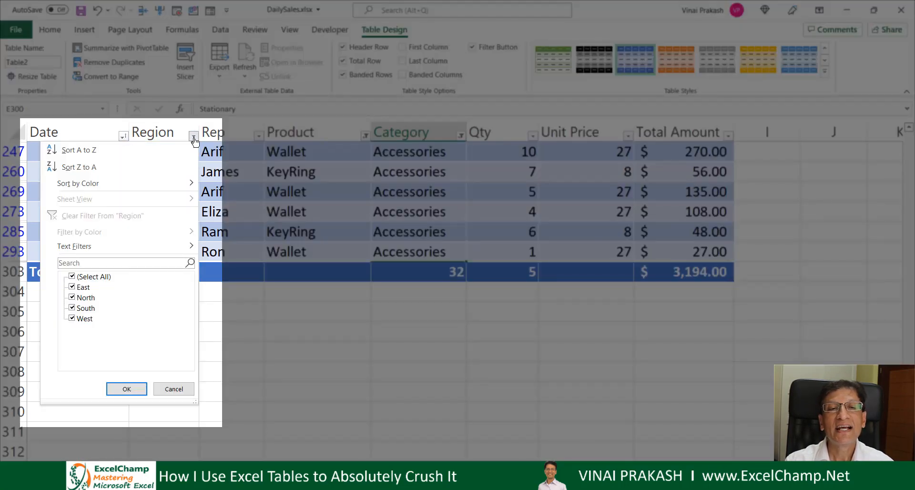
{"action": "left_click", "coordinate": [72, 277]}
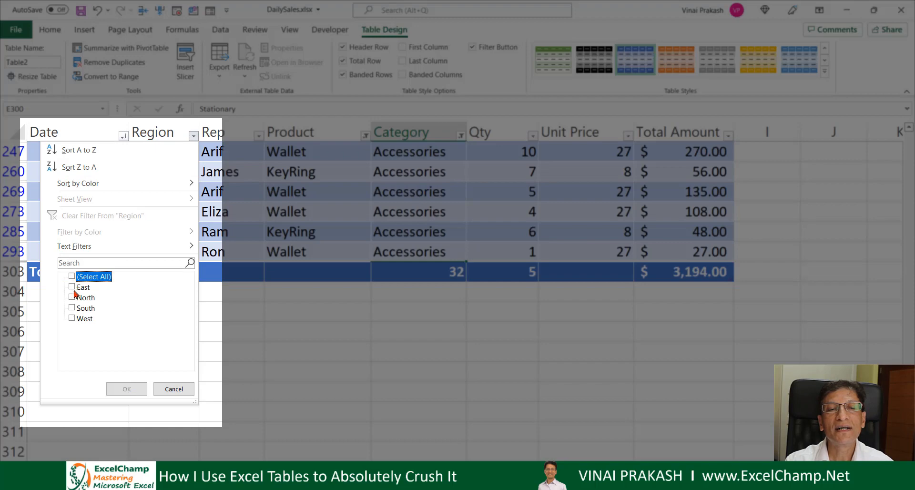
{"action": "left_click", "coordinate": [72, 308]}
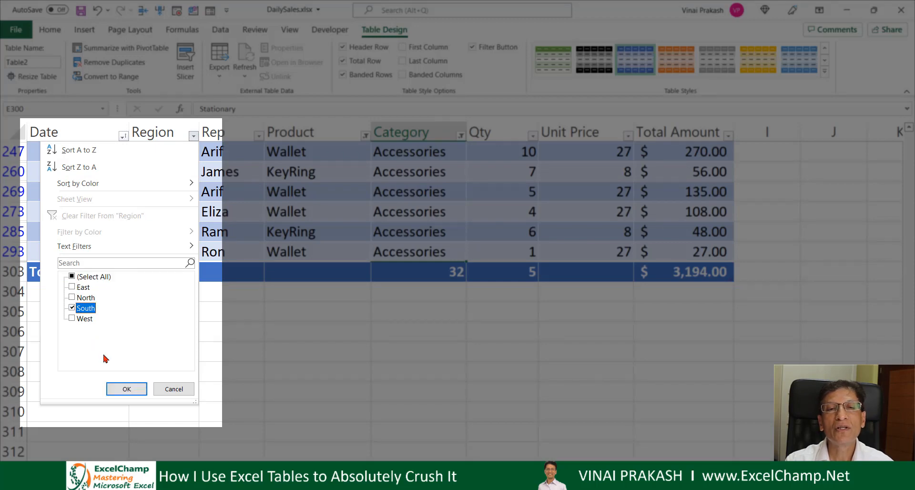
{"action": "left_click", "coordinate": [125, 389]}
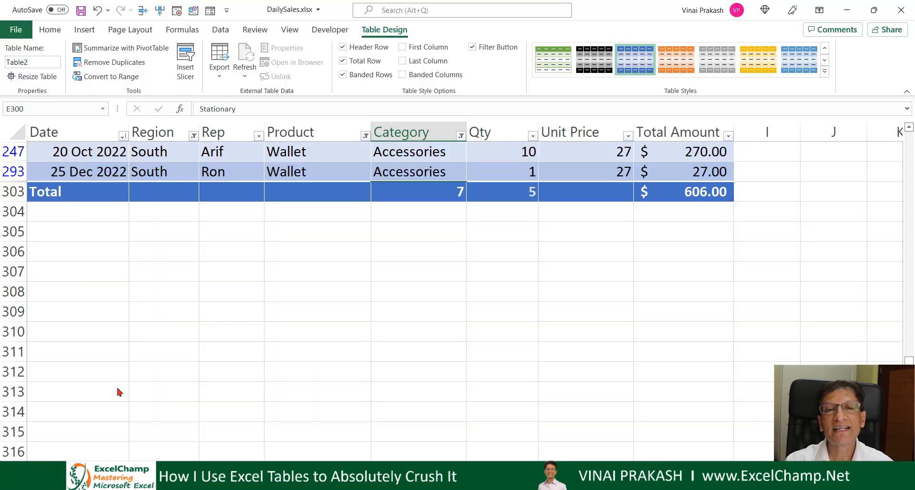
Step: Clear all filters from the sales table and check its total row
{"action": "scroll", "coordinate": [429, 171], "scroll_direction": "up", "scroll_amount": 2}
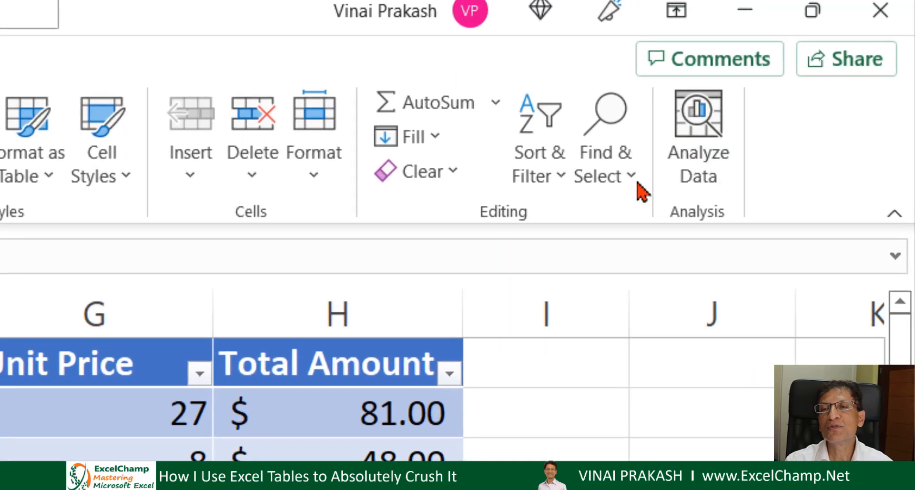
{"action": "left_click", "coordinate": [557, 174]}
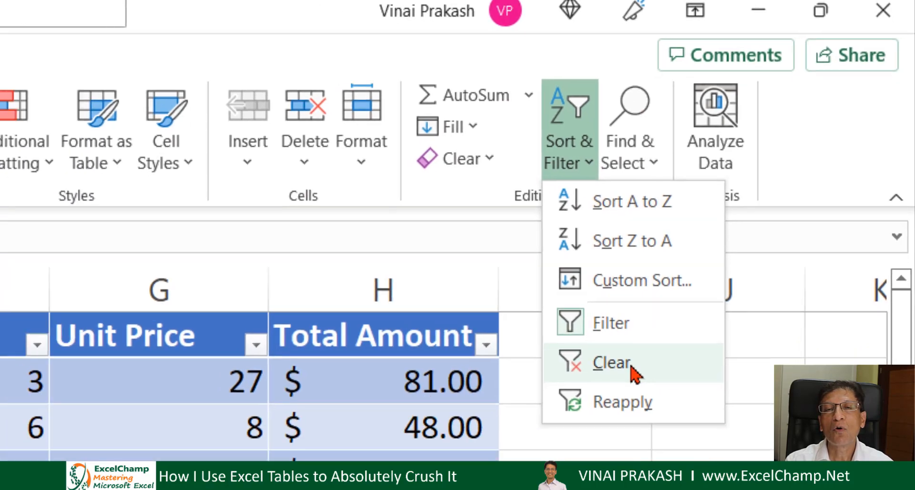
{"action": "left_click", "coordinate": [632, 367]}
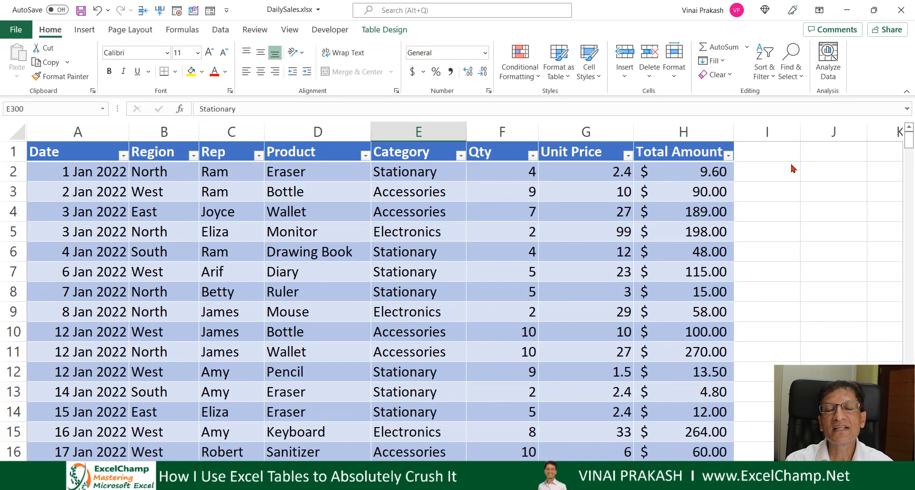
{"action": "left_click", "coordinate": [459, 235]}
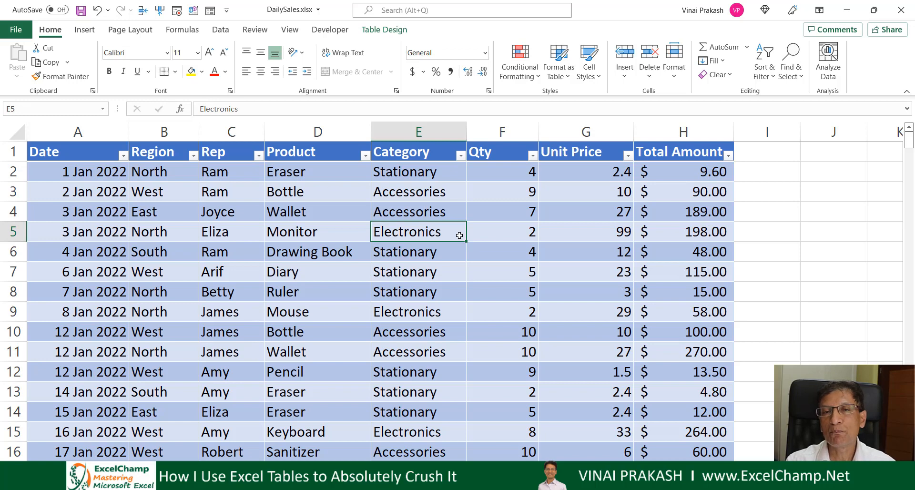
{"action": "key", "text": "ctrl+Down"}
{"action": "scroll", "coordinate": [459, 235], "scroll_direction": "down", "scroll_amount": 3}
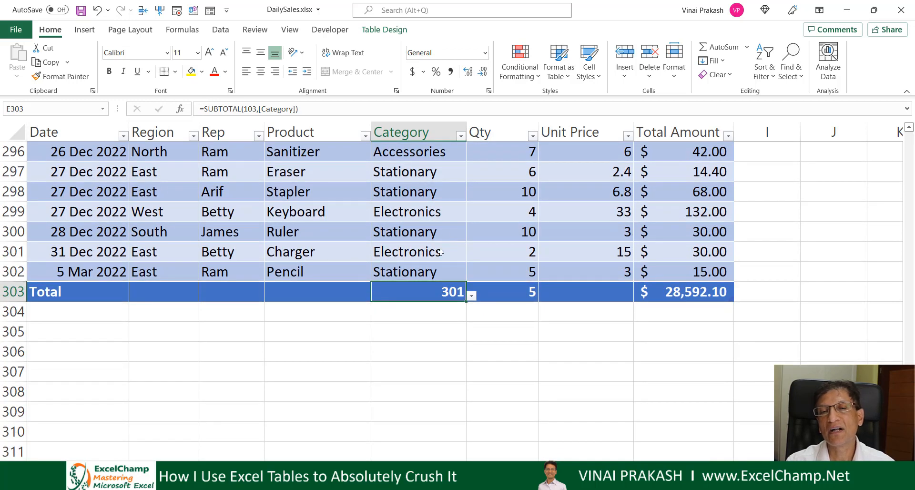
Step: Insert slicers for the Region and Category fields of the table
{"action": "left_click", "coordinate": [492, 233]}
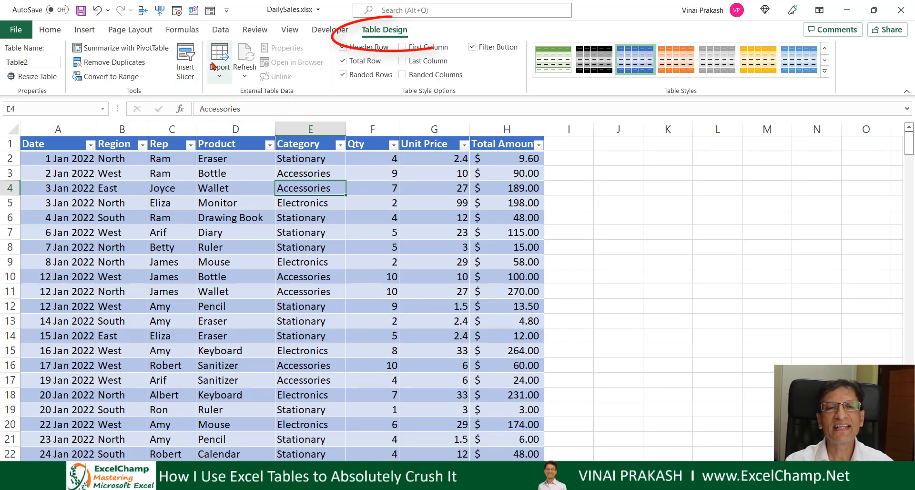
{"action": "left_click", "coordinate": [185, 61]}
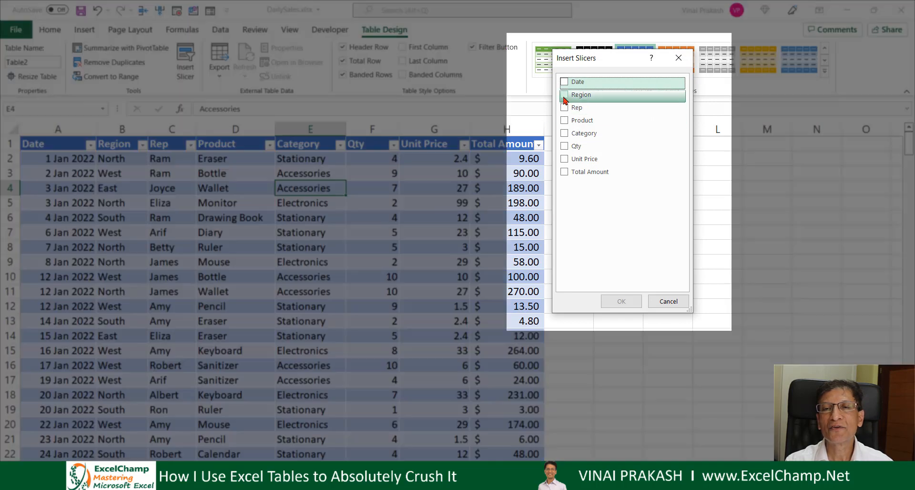
{"action": "left_click", "coordinate": [564, 95]}
{"action": "left_click", "coordinate": [564, 133]}
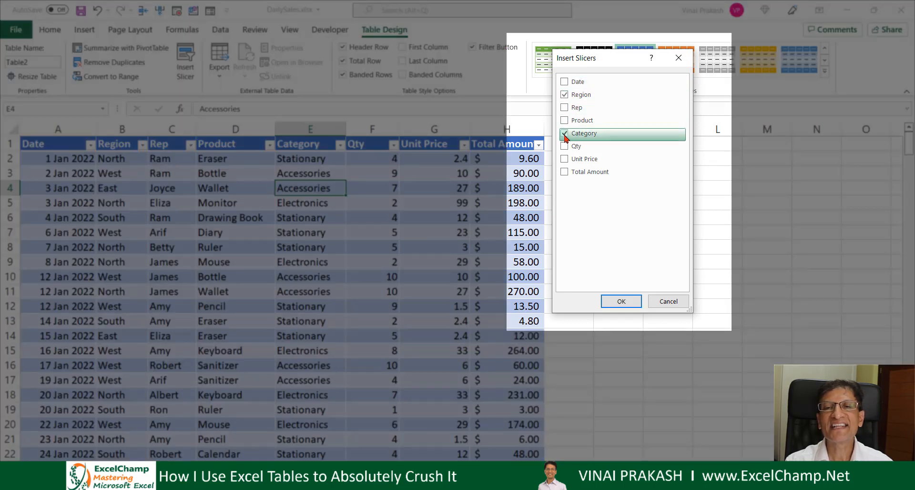
{"action": "left_click", "coordinate": [619, 301]}
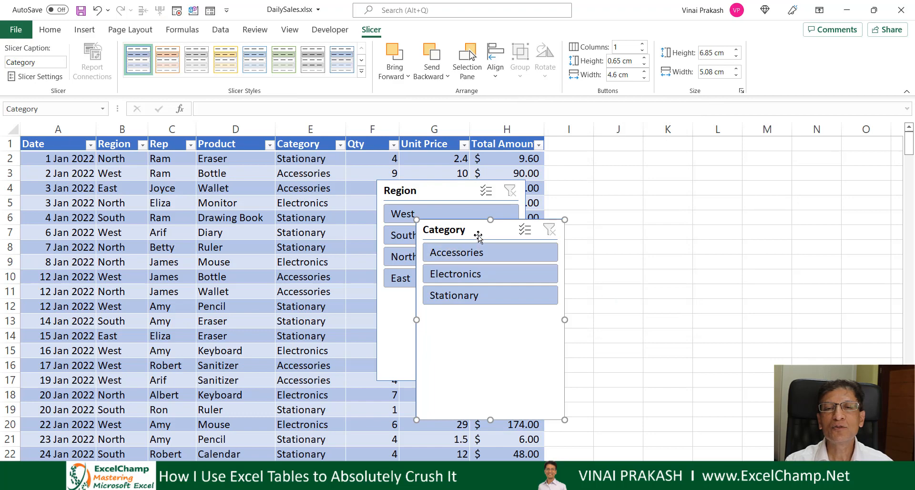
Step: Move both slicers clear of the table data and shrink the Region slicer to about 4.4 cm high and 3.1 cm wide
{"action": "left_click_drag", "start_coordinate": [478, 235], "coordinate": [813, 154]}
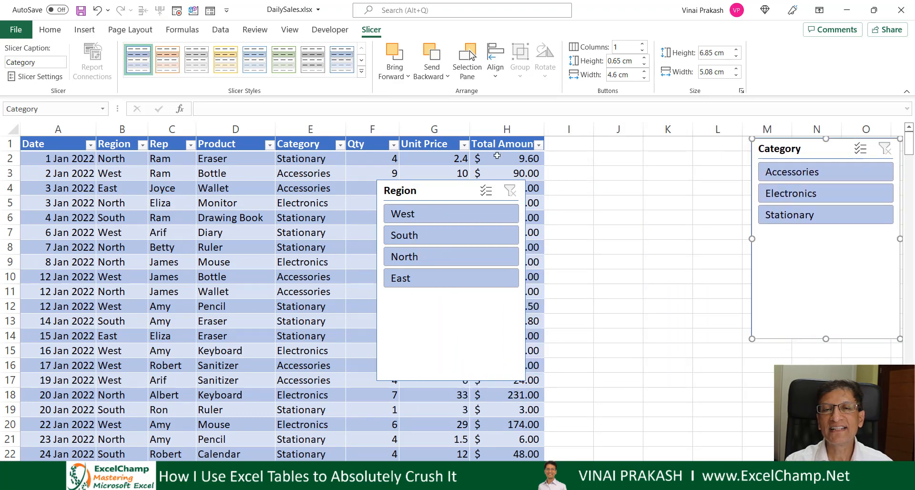
{"action": "left_click_drag", "start_coordinate": [393, 190], "coordinate": [587, 157]}
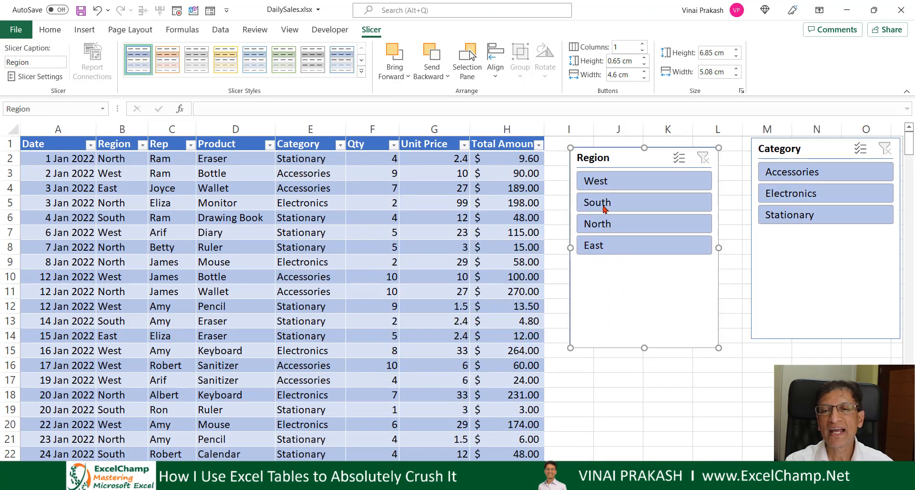
{"action": "left_click_drag", "start_coordinate": [644, 350], "coordinate": [644, 276]}
{"action": "left_click_drag", "start_coordinate": [721, 212], "coordinate": [662, 213]}
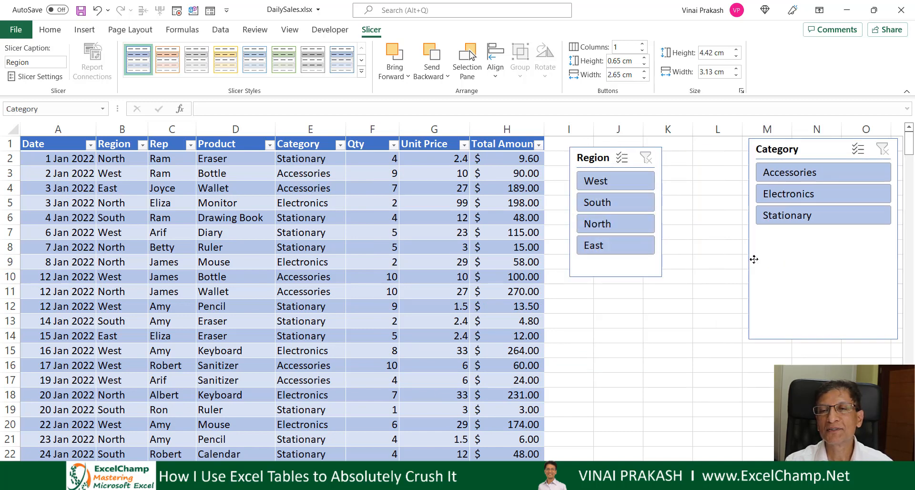
Step: Place the Category slicer beside the Region slicer and shrink it to about 3.9 cm wide, just tall enough for its three entries
{"action": "left_click_drag", "start_coordinate": [752, 259], "coordinate": [674, 269]}
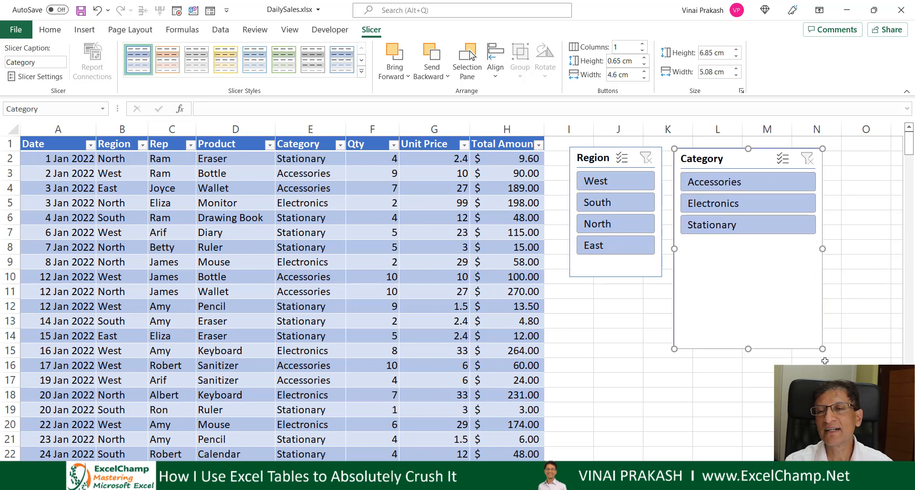
{"action": "left_click_drag", "start_coordinate": [823, 349], "coordinate": [786, 300]}
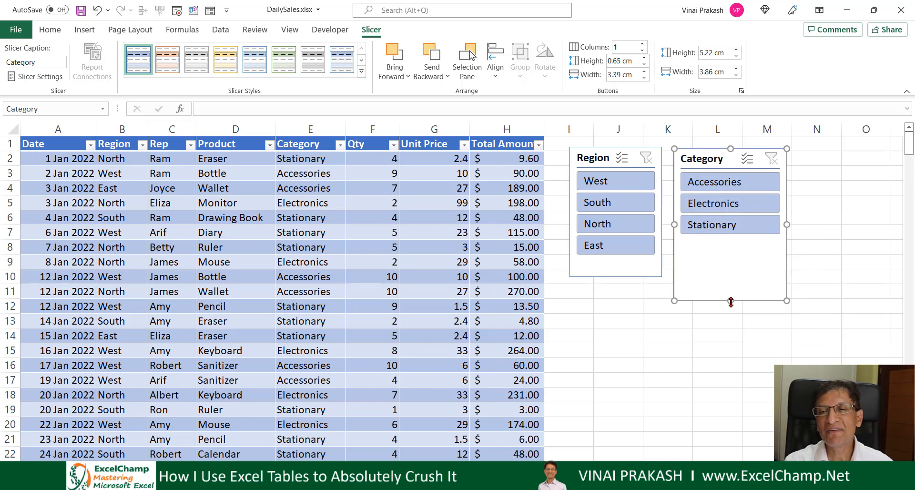
{"action": "left_click_drag", "start_coordinate": [730, 300], "coordinate": [731, 267]}
{"action": "left_click", "coordinate": [721, 327]}
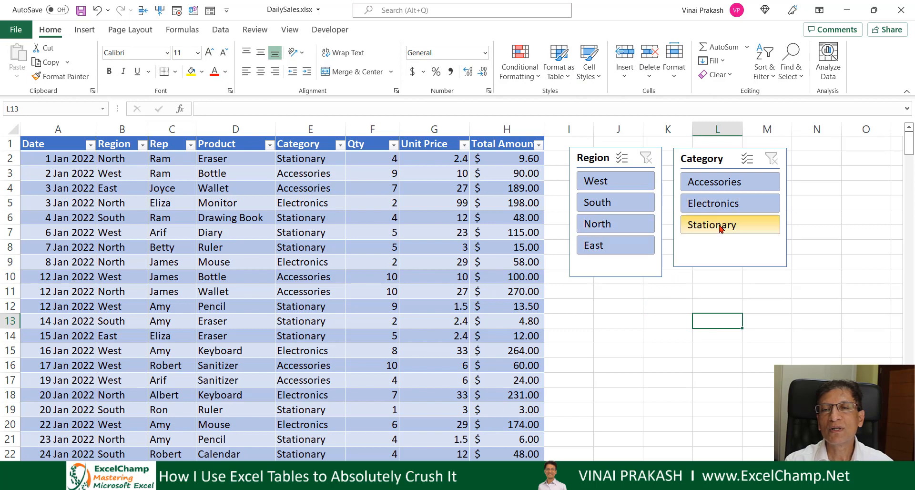
Step: Use the slicers to show only Electronics sales for South, followed by North
{"action": "left_click", "coordinate": [720, 207]}
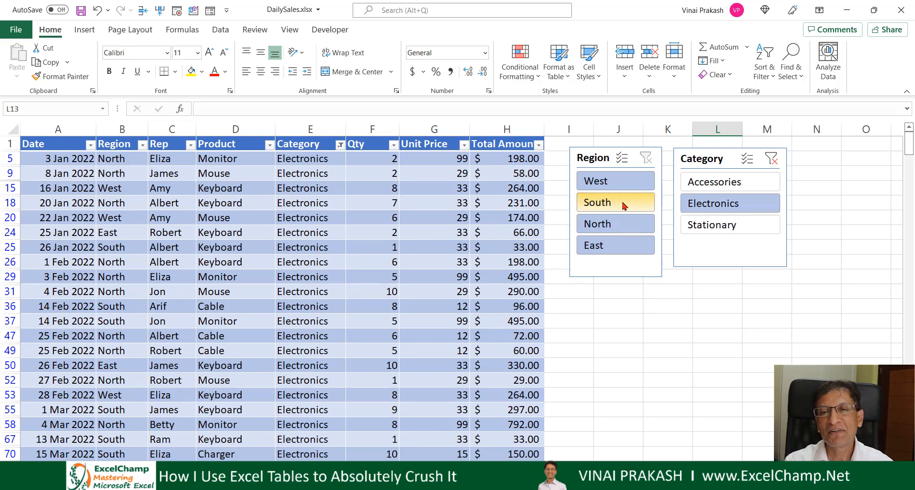
{"action": "left_click", "coordinate": [622, 205]}
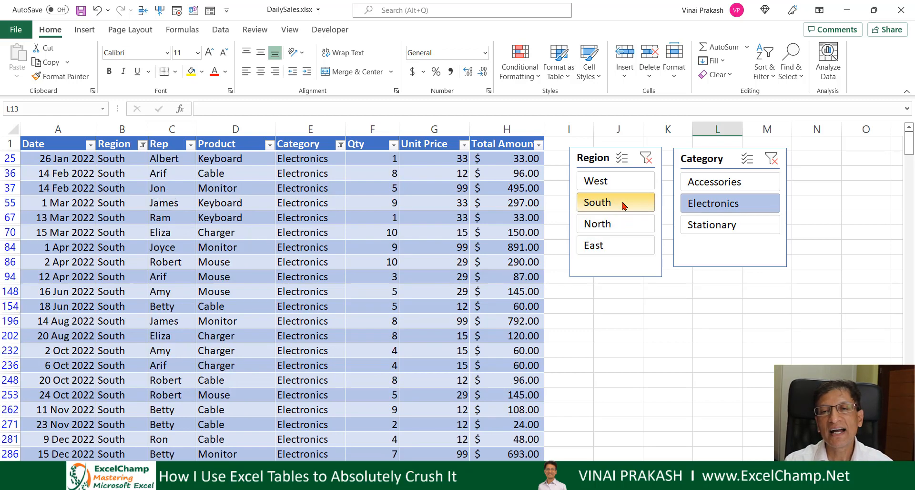
{"action": "left_click", "coordinate": [616, 227]}
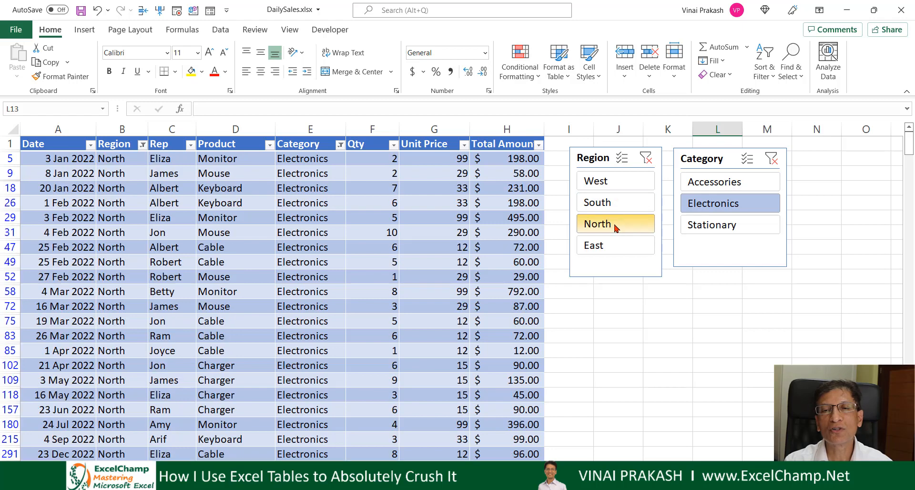
Step: Switch the Category slicer to Stationary and on to Accessories, and check the total row for the North region
{"action": "left_click", "coordinate": [725, 227]}
{"action": "left_click", "coordinate": [725, 184]}
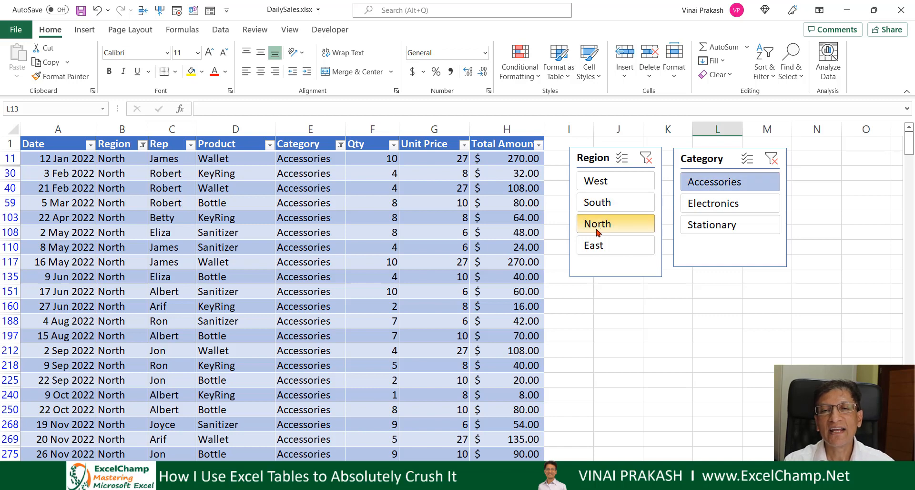
{"action": "scroll", "coordinate": [386, 286], "scroll_direction": "down", "scroll_amount": 1}
{"action": "scroll", "coordinate": [384, 287], "scroll_direction": "down", "scroll_amount": 2}
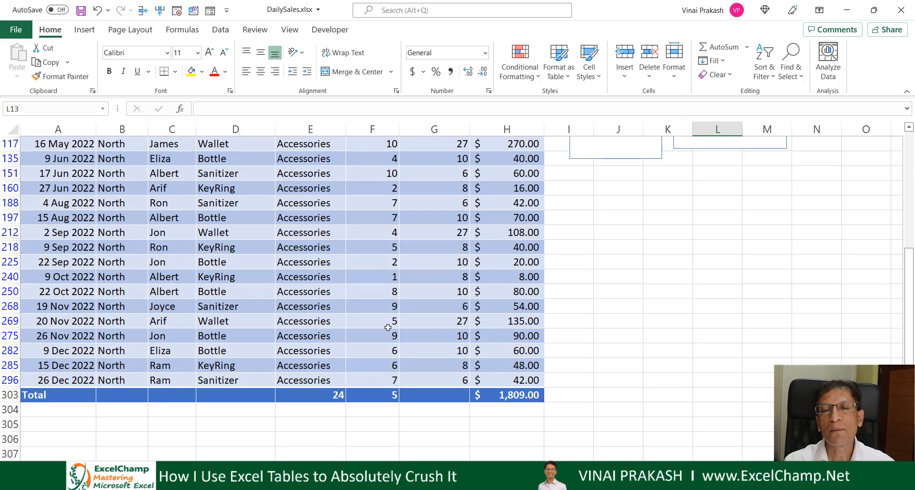
{"action": "scroll", "coordinate": [658, 324], "scroll_direction": "up", "scroll_amount": 3}
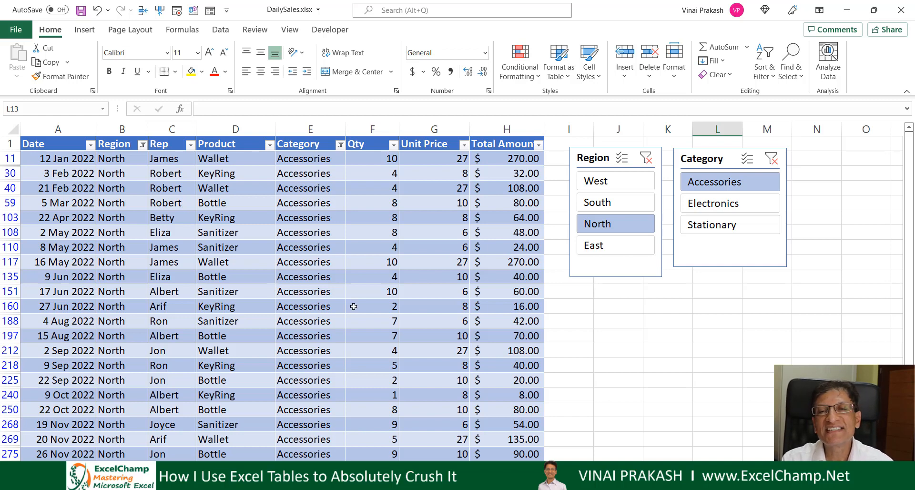
Step: Filter the Accessories rows by West, East, North and South in turn with the Region slicer, checking the totals for each region
{"action": "left_click", "coordinate": [601, 184]}
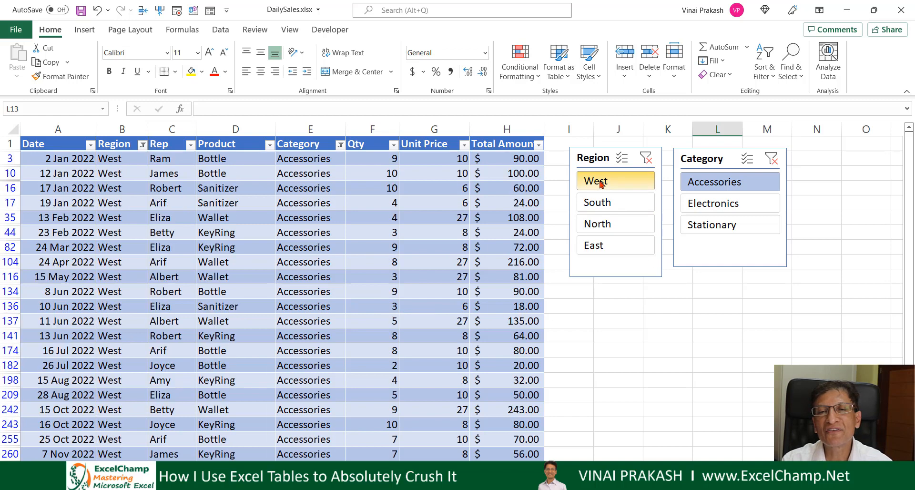
{"action": "scroll", "coordinate": [448, 339], "scroll_direction": "down", "scroll_amount": 3}
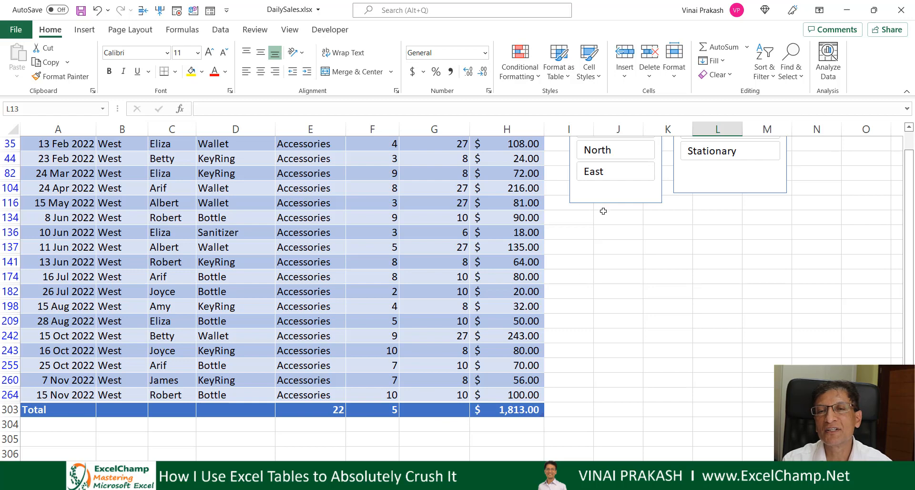
{"action": "left_click", "coordinate": [617, 178]}
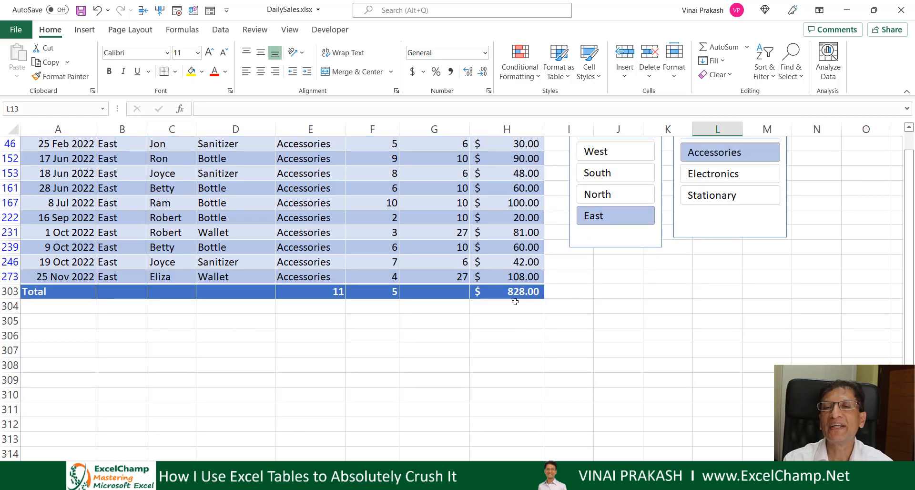
{"action": "left_click", "coordinate": [597, 195]}
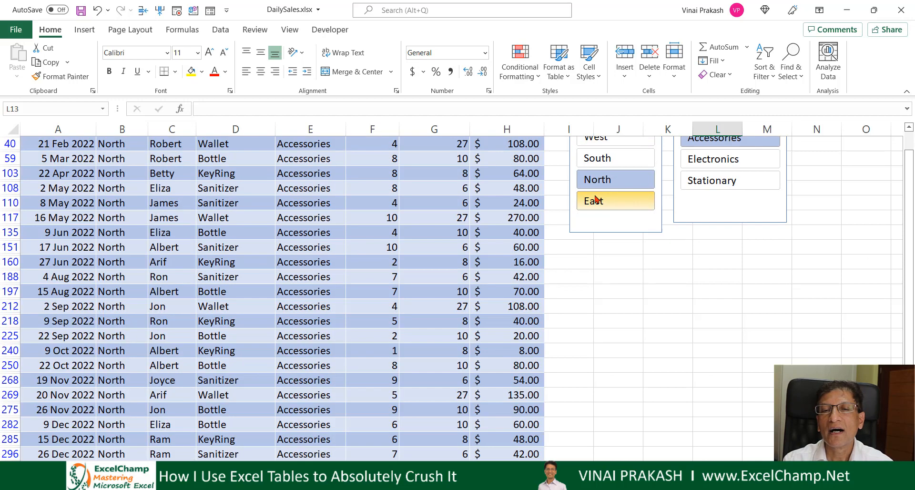
{"action": "scroll", "coordinate": [414, 369], "scroll_direction": "down", "scroll_amount": 1}
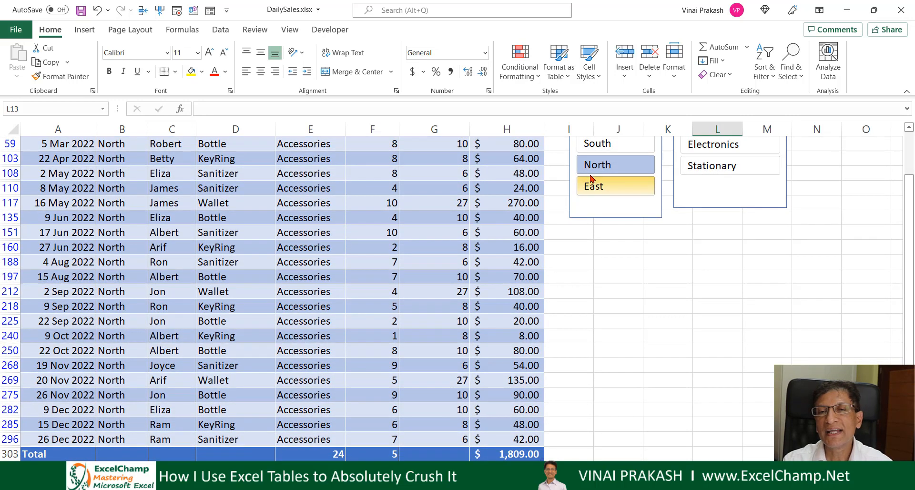
{"action": "left_click", "coordinate": [604, 145]}
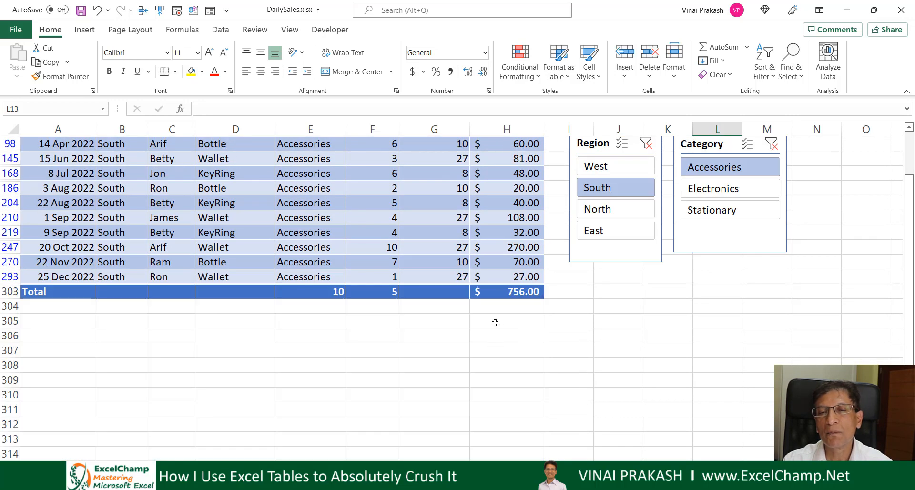
Step: Switch the Region slicer through East, West and North to compare the Accessories totals again
{"action": "scroll", "coordinate": [495, 323], "scroll_direction": "up", "scroll_amount": 1}
{"action": "left_click", "coordinate": [600, 251]}
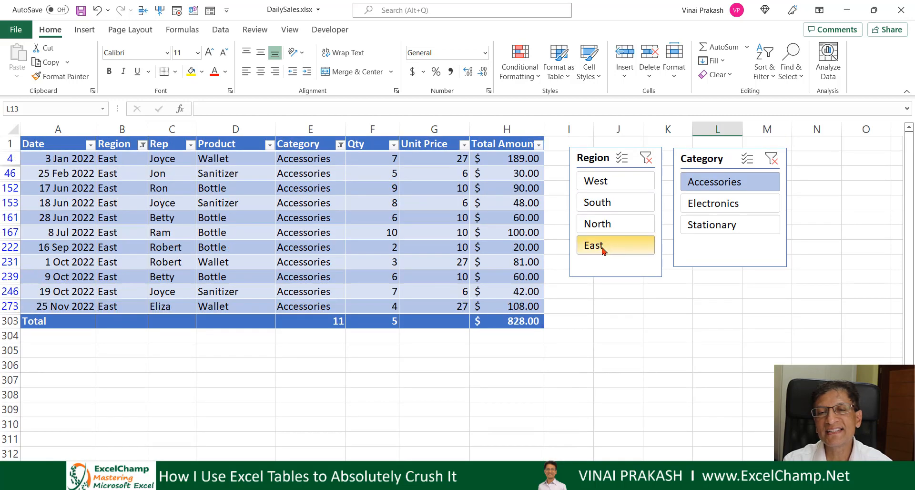
{"action": "left_click", "coordinate": [603, 186]}
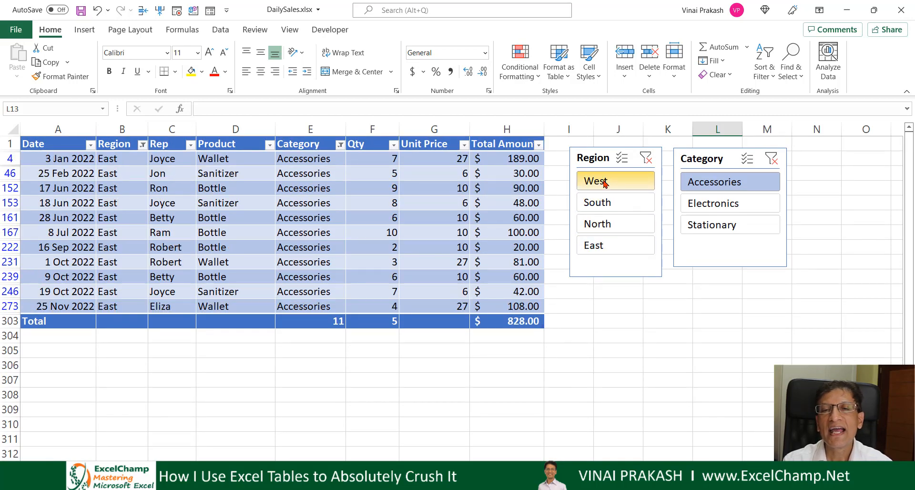
{"action": "scroll", "coordinate": [479, 339], "scroll_direction": "down", "scroll_amount": 4}
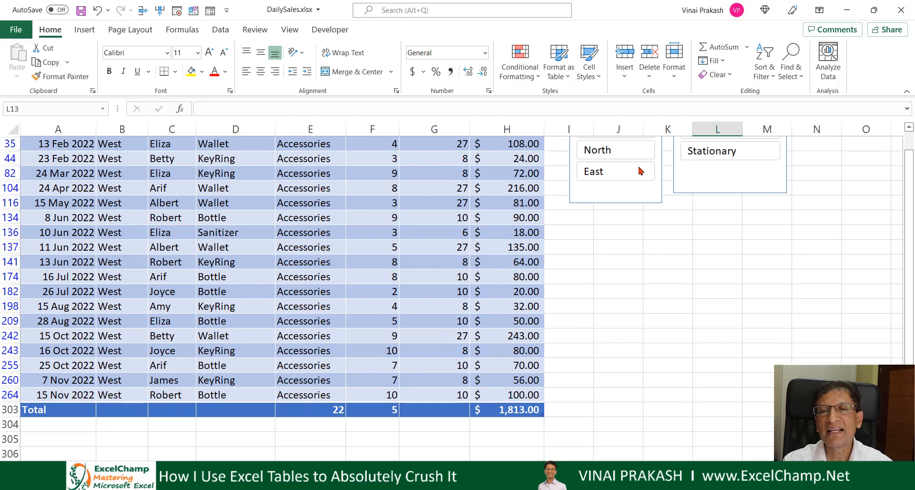
{"action": "left_click", "coordinate": [635, 152]}
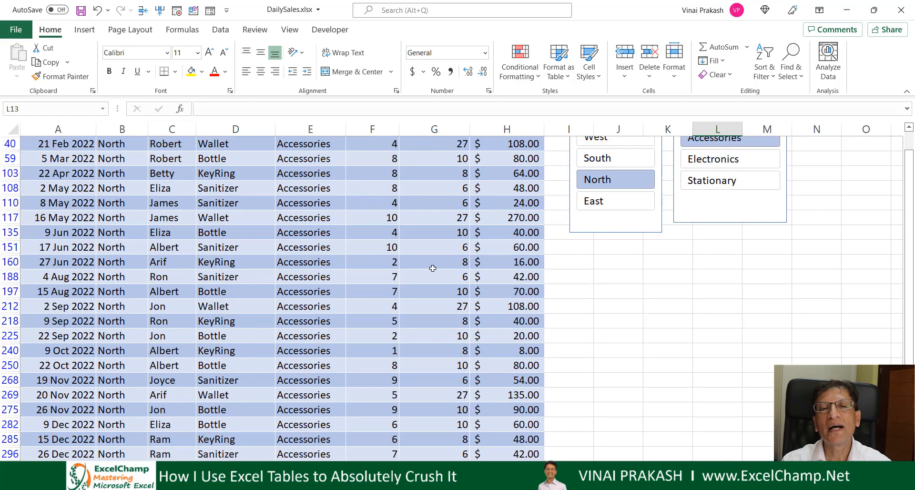
Step: Clear the filters of both the Region and Category slicers to show the whole table
{"action": "scroll", "coordinate": [669, 271], "scroll_direction": "up", "scroll_amount": 1}
{"action": "scroll", "coordinate": [669, 271], "scroll_direction": "up", "scroll_amount": 1}
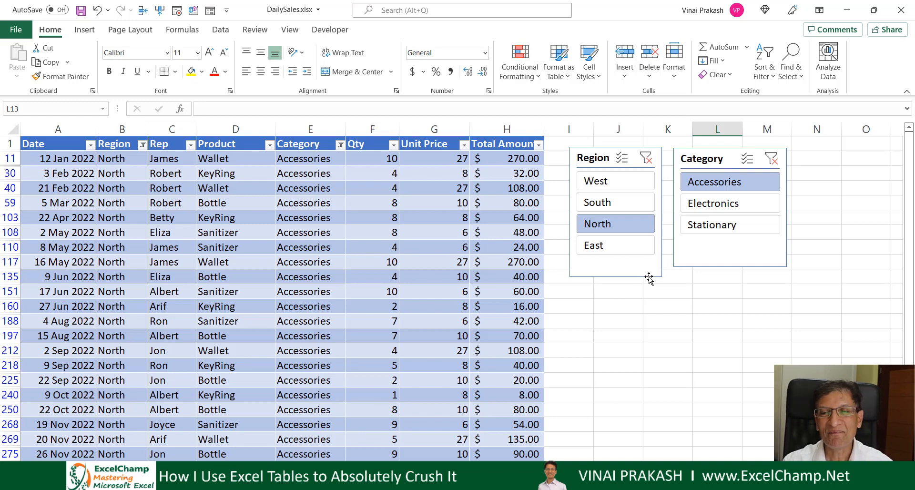
{"action": "left_click", "coordinate": [646, 161]}
{"action": "left_click", "coordinate": [771, 159]}
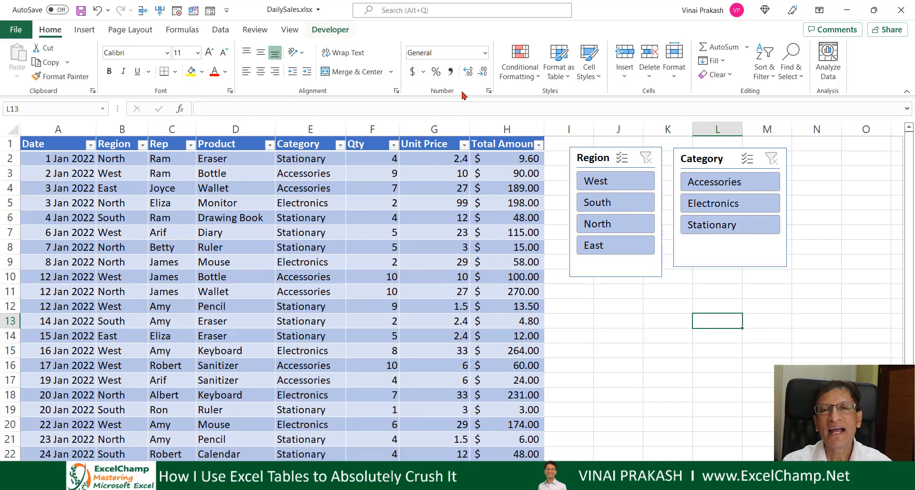
Step: Apply the light orange slicer style to the Region slicer
{"action": "left_click", "coordinate": [603, 160]}
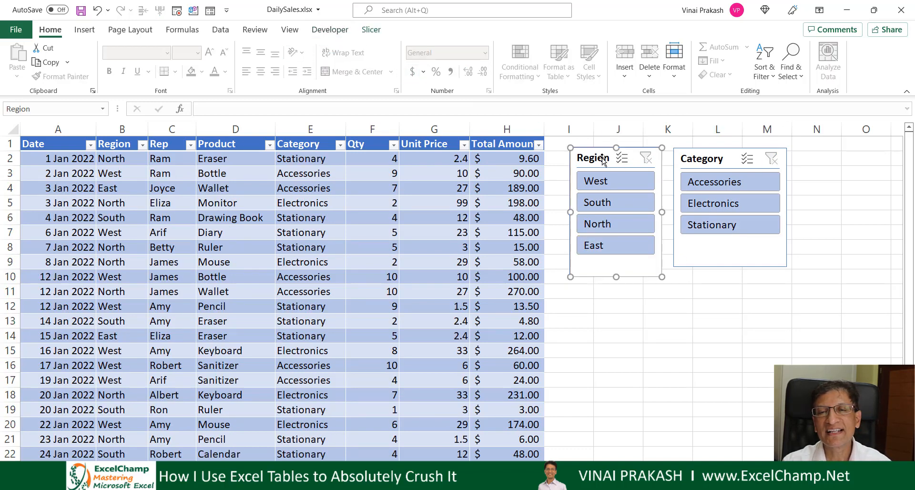
{"action": "left_click", "coordinate": [371, 30]}
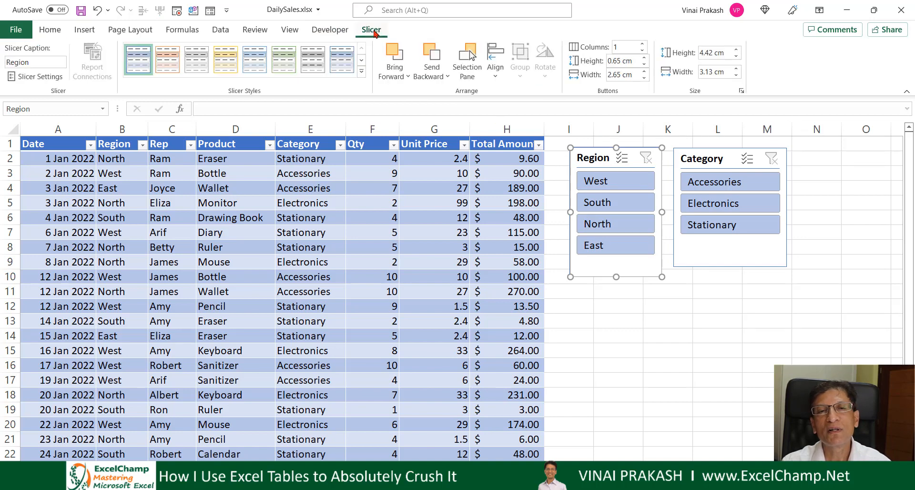
{"action": "left_click", "coordinate": [165, 59]}
Step: Try the light grey and light blue styles on the Category slicer, and settle on the dark green style
{"action": "left_click", "coordinate": [691, 159]}
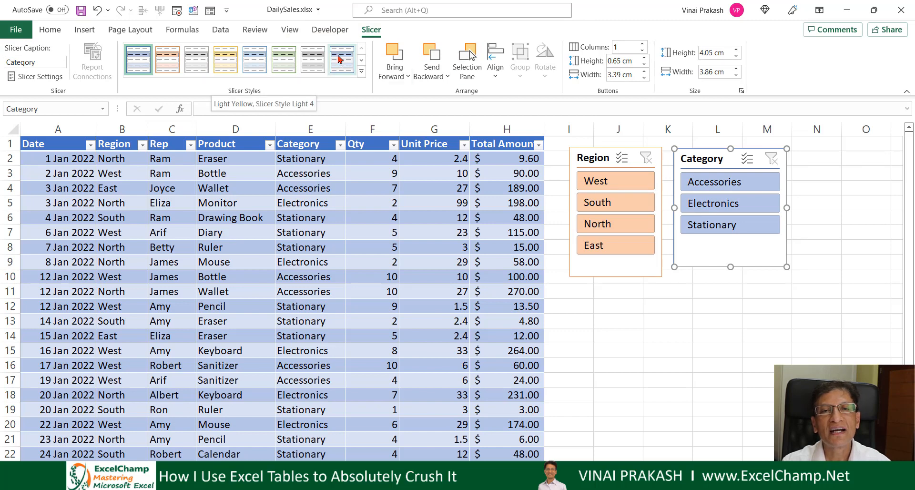
{"action": "left_click", "coordinate": [314, 52]}
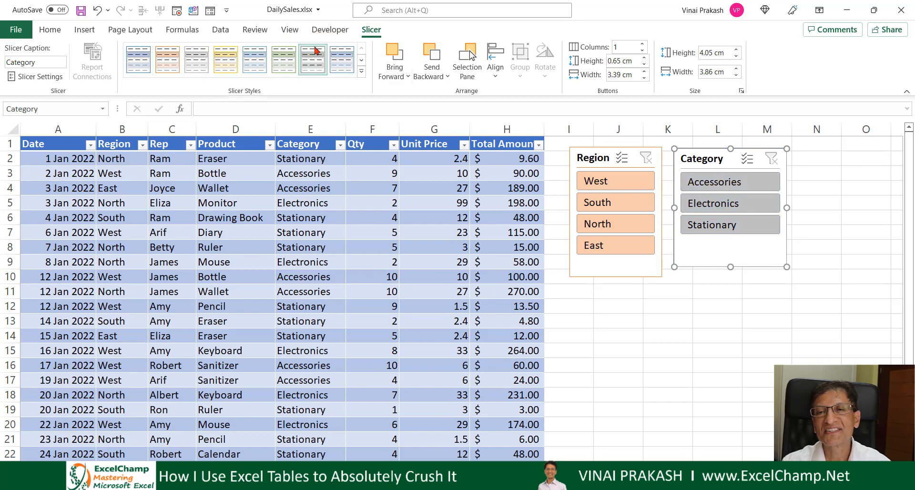
{"action": "left_click", "coordinate": [341, 56]}
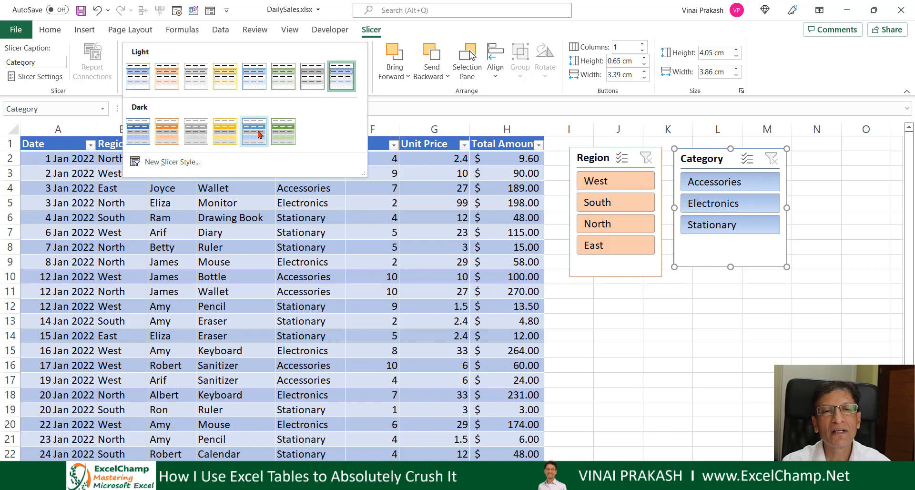
{"action": "left_click", "coordinate": [283, 131]}
{"action": "left_click", "coordinate": [706, 338]}
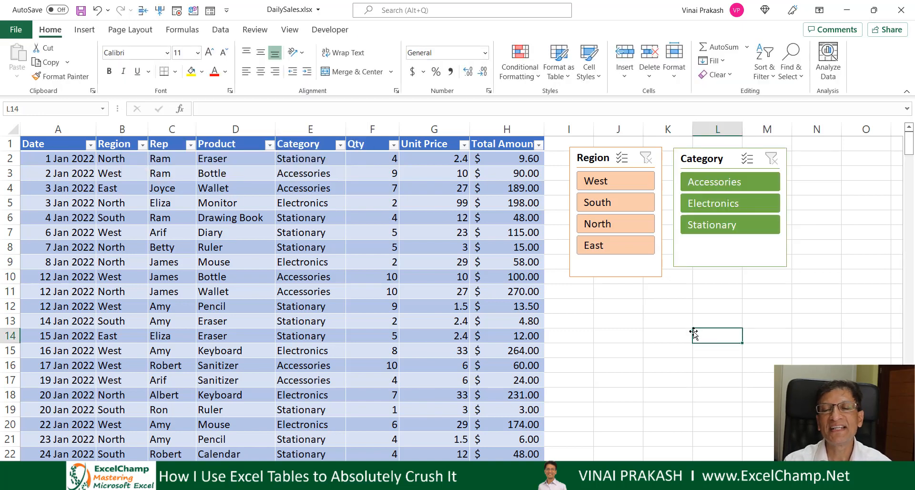
Step: Summarize the sales table Table2 with a PivotTable placed on a new worksheet
{"action": "left_click", "coordinate": [402, 347]}
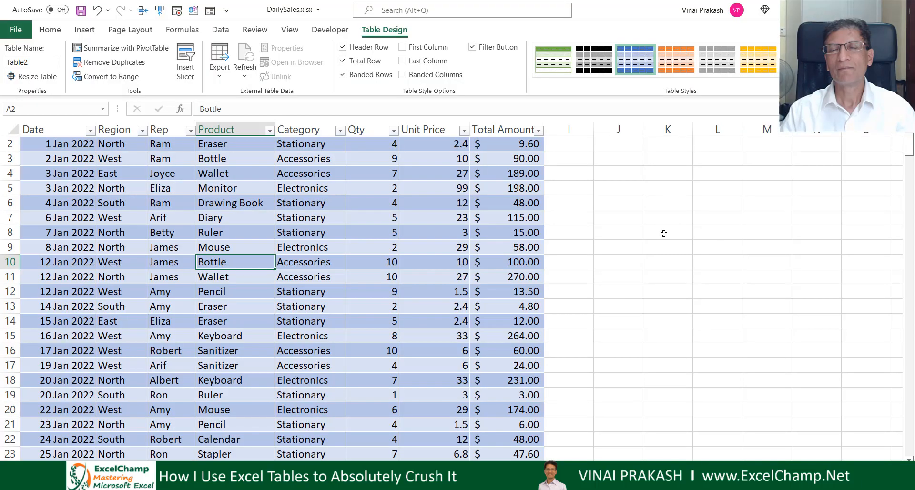
{"action": "left_click", "coordinate": [269, 206]}
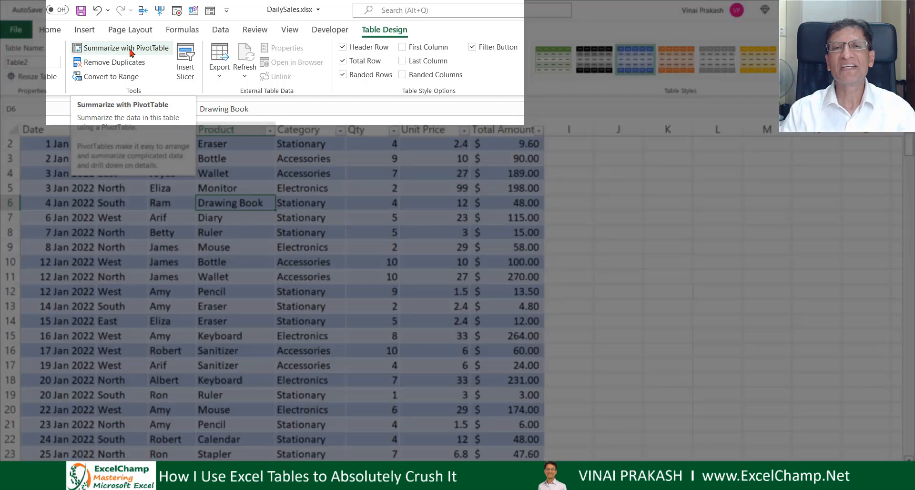
{"action": "left_click", "coordinate": [126, 47]}
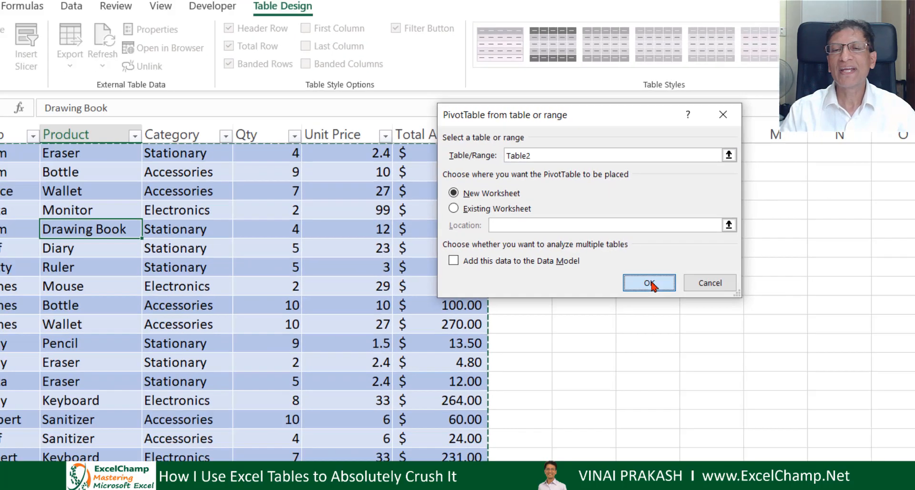
{"action": "left_click", "coordinate": [580, 417]}
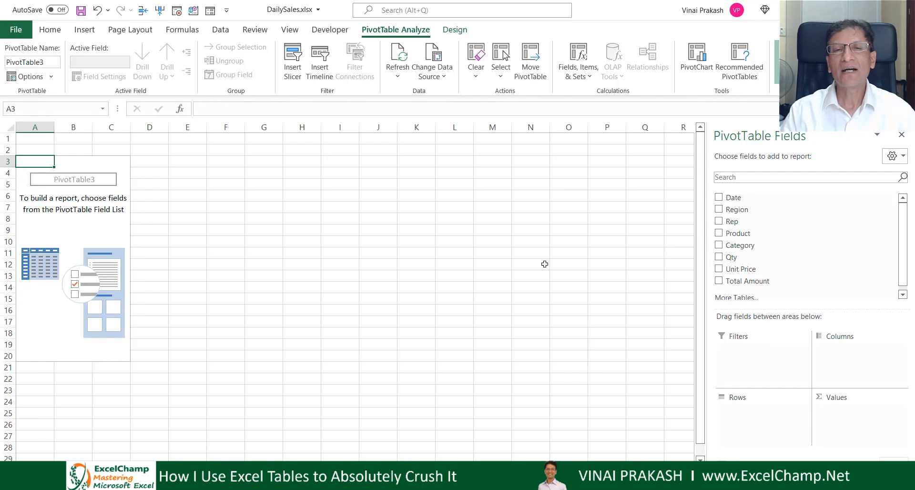
Step: Build the PivotTable with Category in rows, Region in columns and the sum of Total Amount as values
{"action": "scroll", "coordinate": [384, 270], "scroll_direction": "up", "scroll_amount": 4}
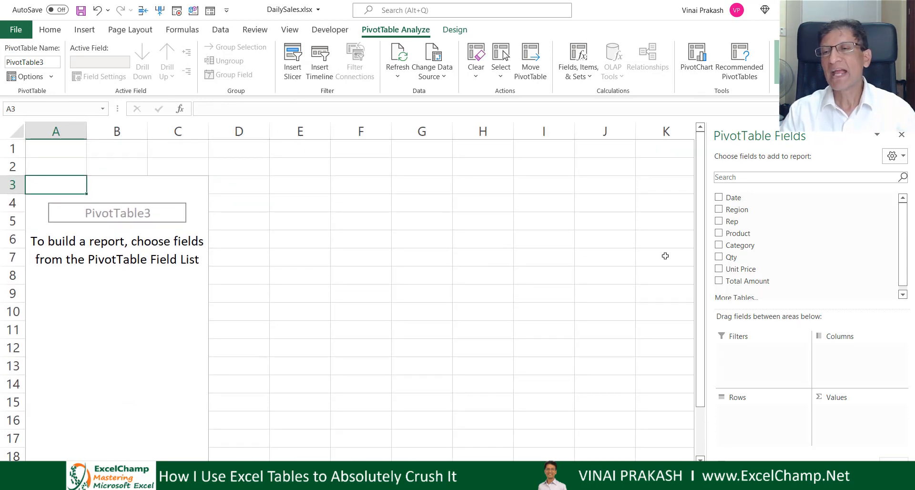
{"action": "left_click", "coordinate": [719, 246]}
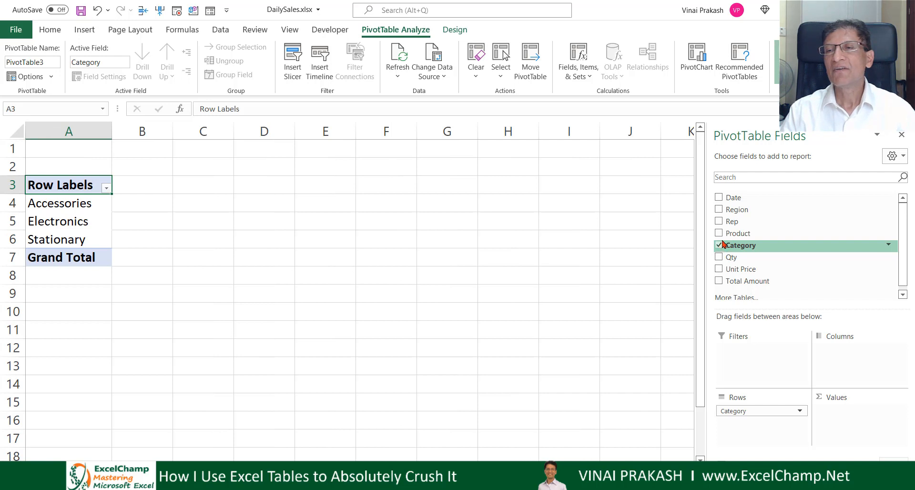
{"action": "left_click_drag", "start_coordinate": [738, 210], "coordinate": [829, 352]}
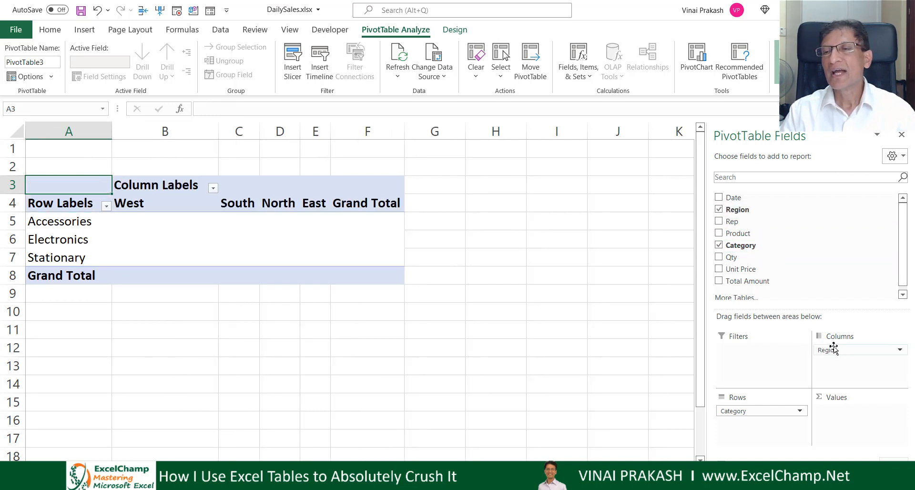
{"action": "left_click", "coordinate": [719, 281]}
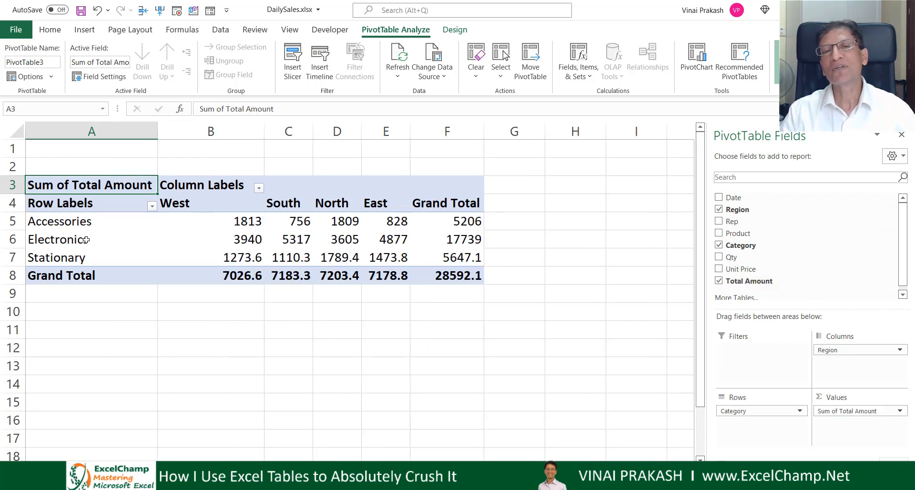
{"action": "left_click", "coordinate": [332, 228]}
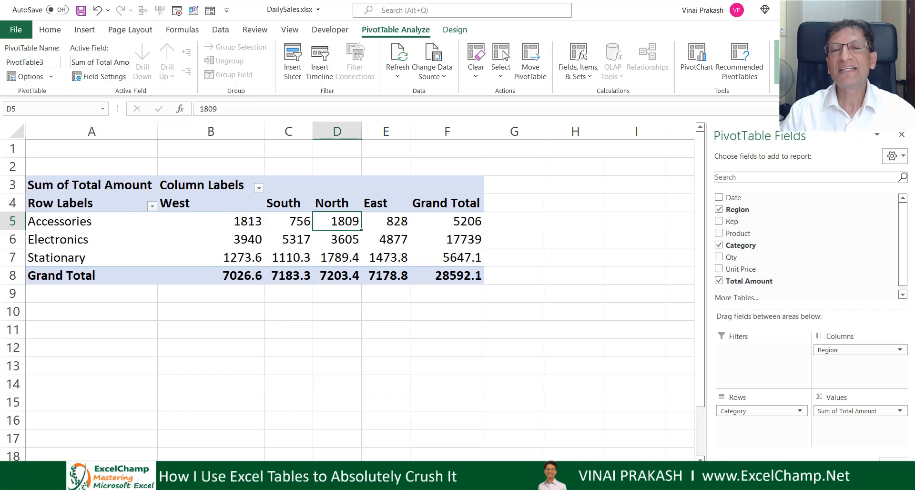
Step: In the sales table, set the Qty values in rows 19 to 24 to 3, 4, 5, 6, 7 and 8
{"action": "left_click", "coordinate": [267, 469]}
{"action": "scroll", "coordinate": [387, 326], "scroll_direction": "down", "scroll_amount": 3}
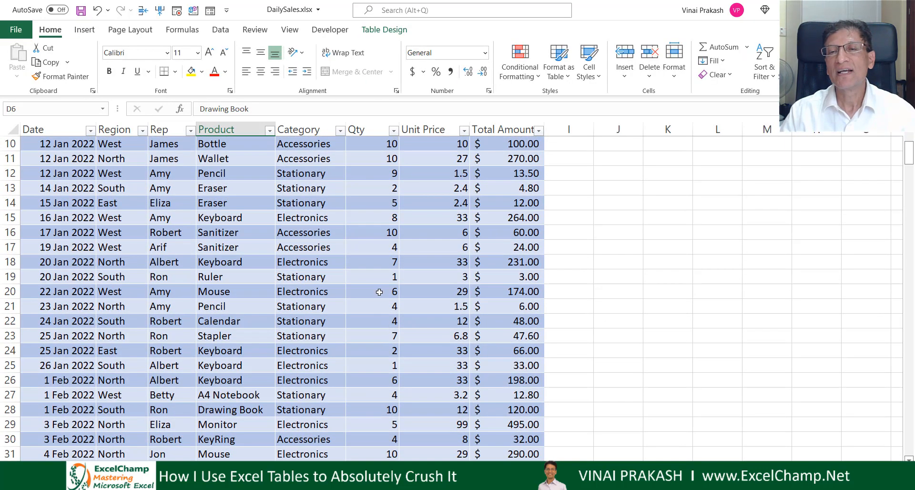
{"action": "left_click", "coordinate": [381, 277]}
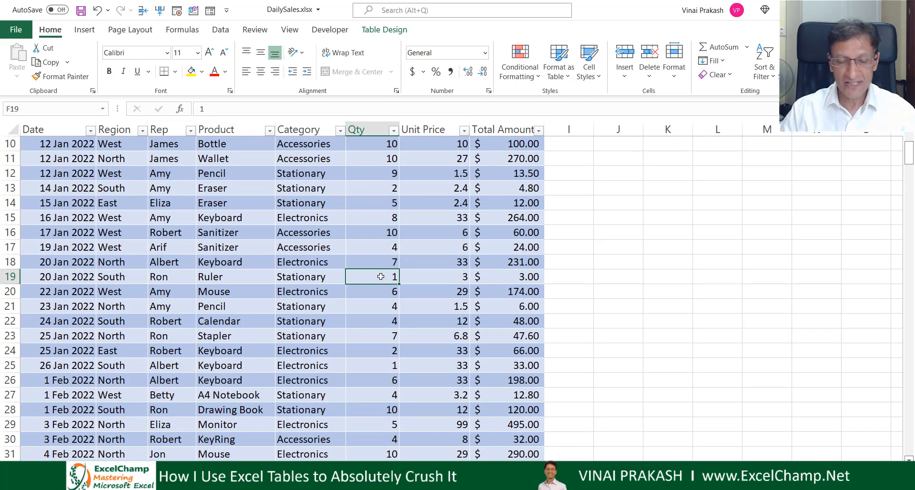
{"action": "type", "text": "3"}
{"action": "key", "text": "Return"}
{"action": "type", "text": "4"}
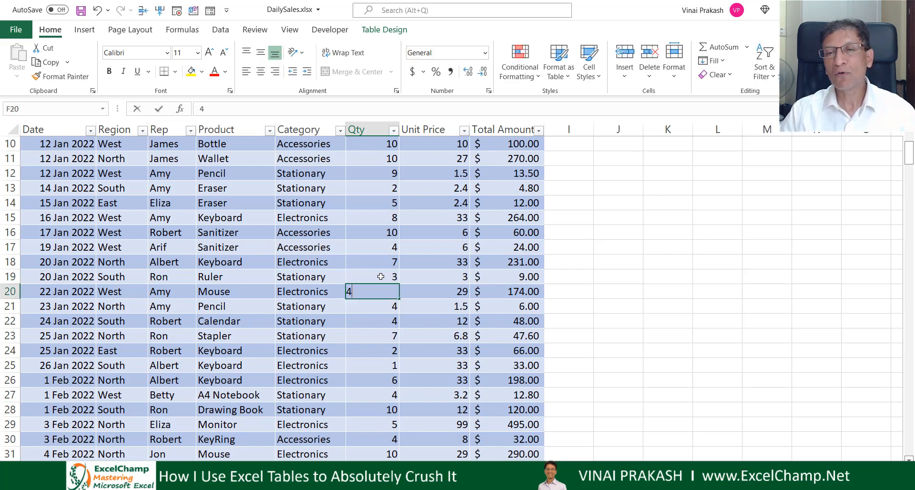
{"action": "key", "text": "Return"}
{"action": "type", "text": "5"}
{"action": "key", "text": "Return"}
{"action": "type", "text": "6"}
{"action": "key", "text": "Return"}
{"action": "type", "text": "7"}
{"action": "key", "text": "Return"}
{"action": "type", "text": "8"}
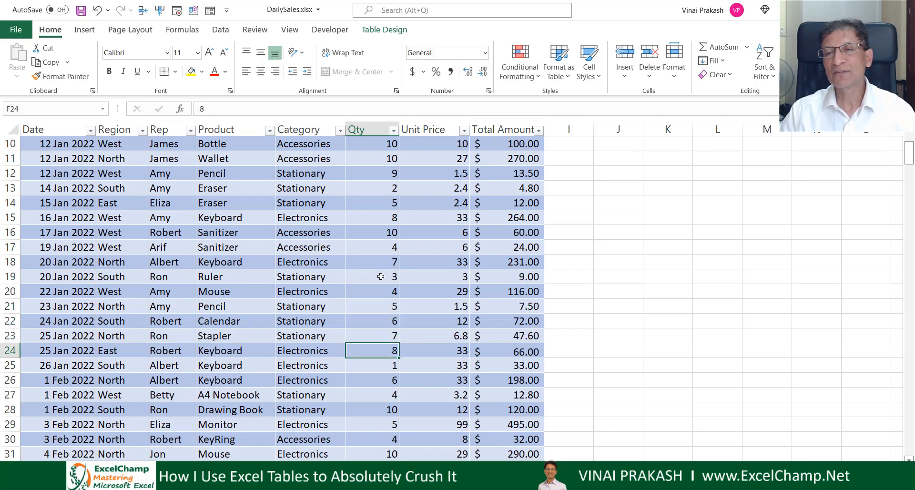
{"action": "key", "text": "Return"}
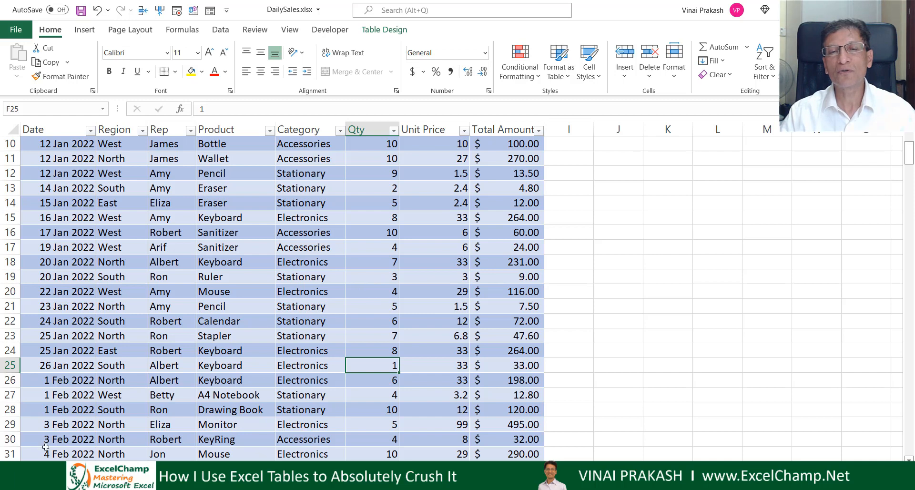
Step: Return to the PivotTable sheet and refresh the PivotTable with the changed quantities
{"action": "left_click", "coordinate": [90, 469]}
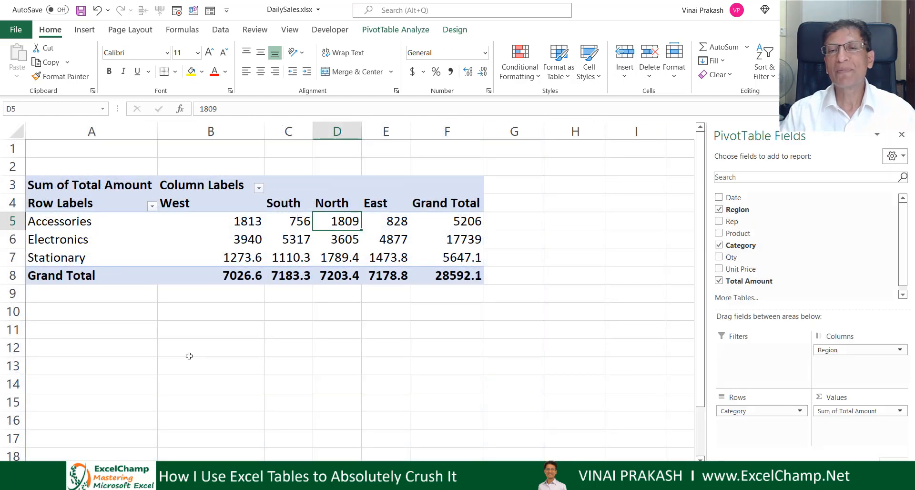
{"action": "right_click", "coordinate": [277, 239]}
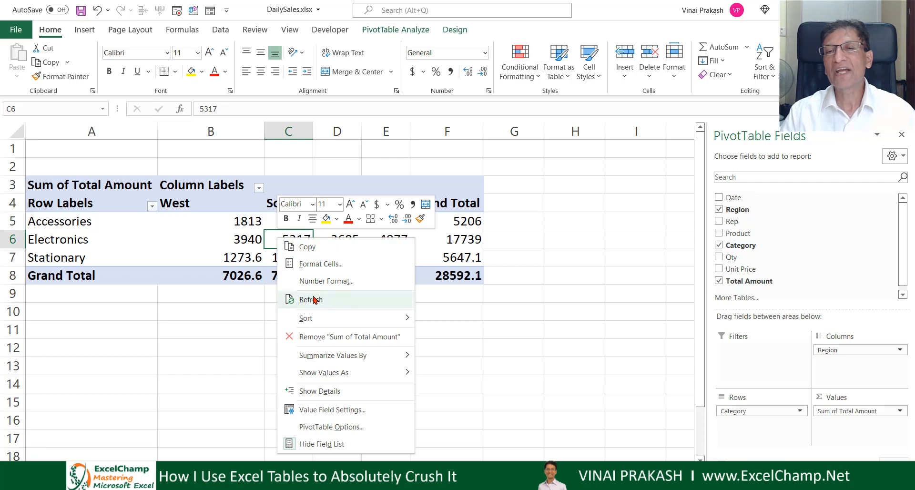
{"action": "left_click", "coordinate": [314, 300]}
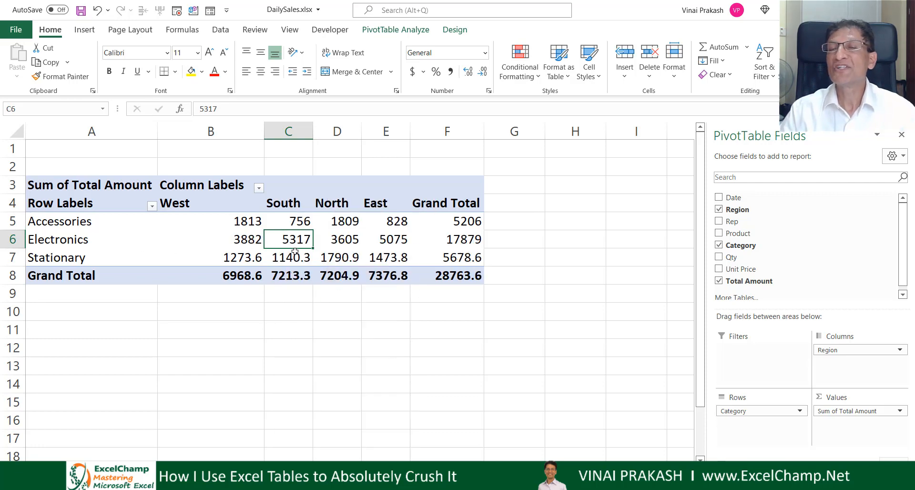
{"action": "mouse_move", "coordinate": [295, 251]}
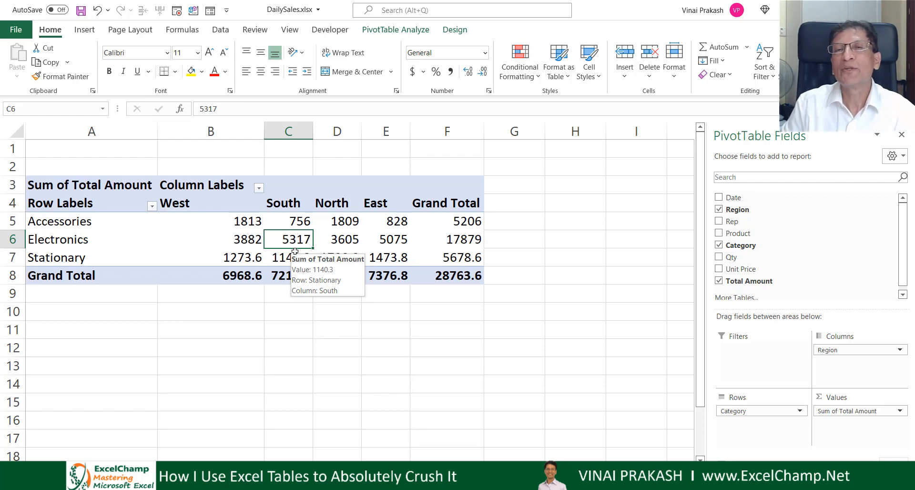
Step: Insert a Clustered Column PivotChart based on the PivotTable
{"action": "left_click", "coordinate": [409, 31]}
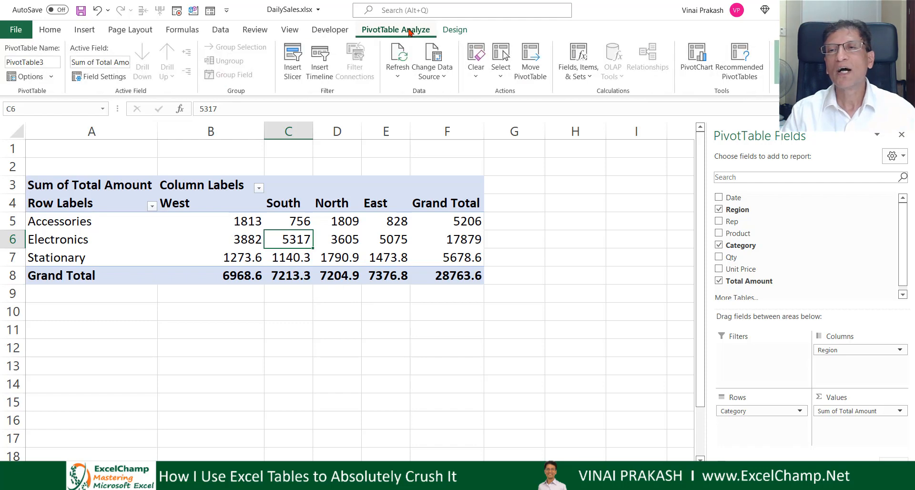
{"action": "left_click", "coordinate": [697, 52]}
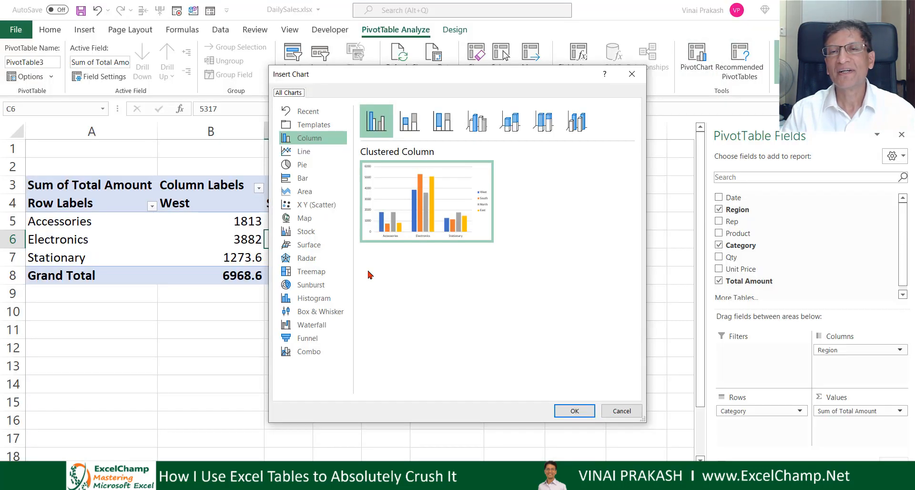
{"action": "left_click", "coordinate": [573, 410]}
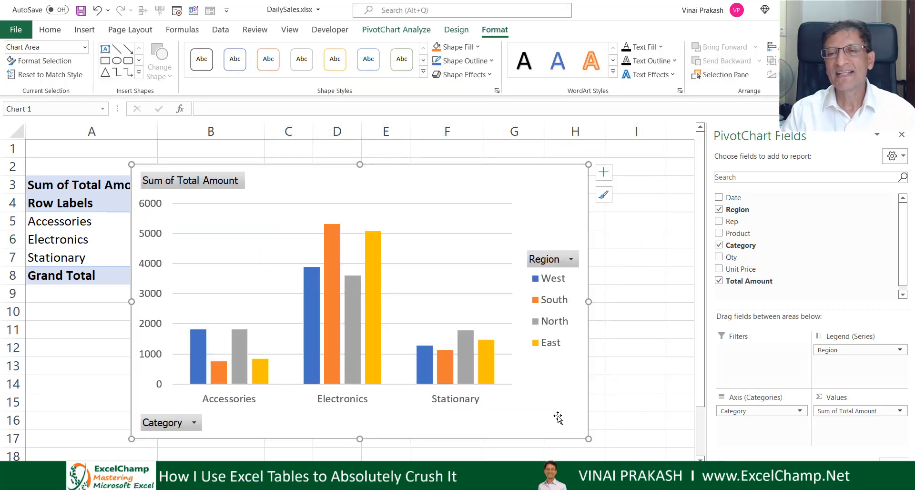
Step: Move the PivotChart directly below the PivotTable and shrink it to span about rows 10 to 22
{"action": "scroll", "coordinate": [558, 410], "scroll_direction": "down", "scroll_amount": 3}
{"action": "left_click_drag", "start_coordinate": [541, 282], "coordinate": [477, 414]}
{"action": "scroll", "coordinate": [611, 376], "scroll_direction": "down", "scroll_amount": 2}
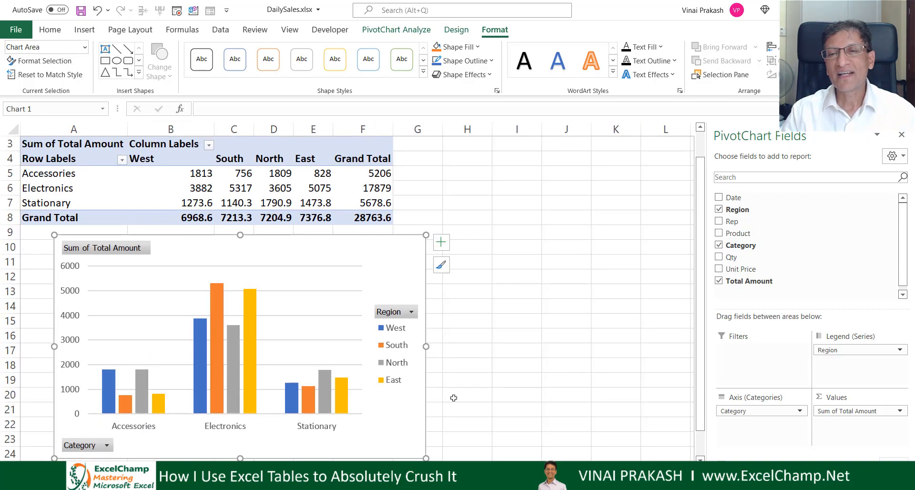
{"action": "left_click_drag", "start_coordinate": [399, 420], "coordinate": [430, 417]}
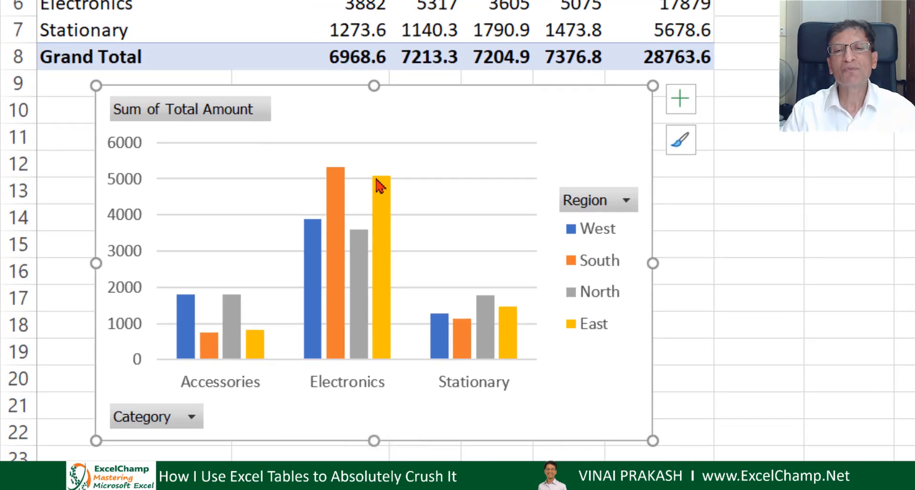
{"action": "mouse_move", "coordinate": [377, 183]}
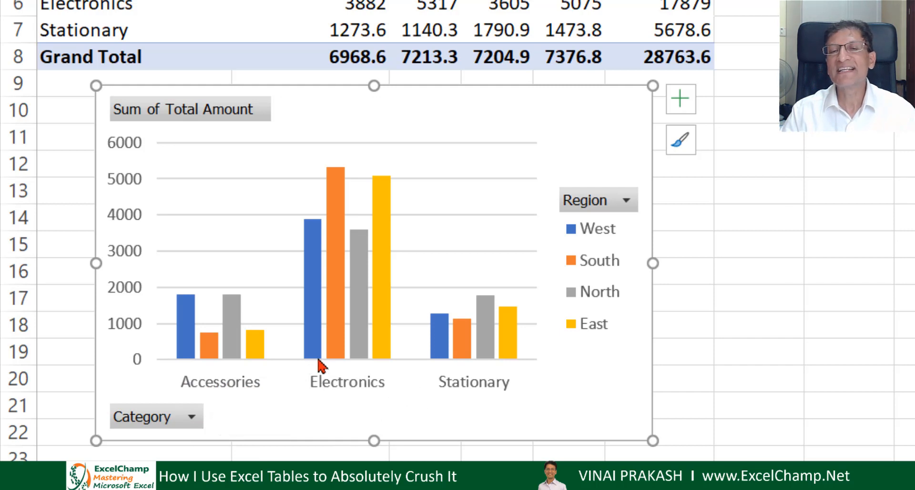
{"action": "mouse_move", "coordinate": [335, 357]}
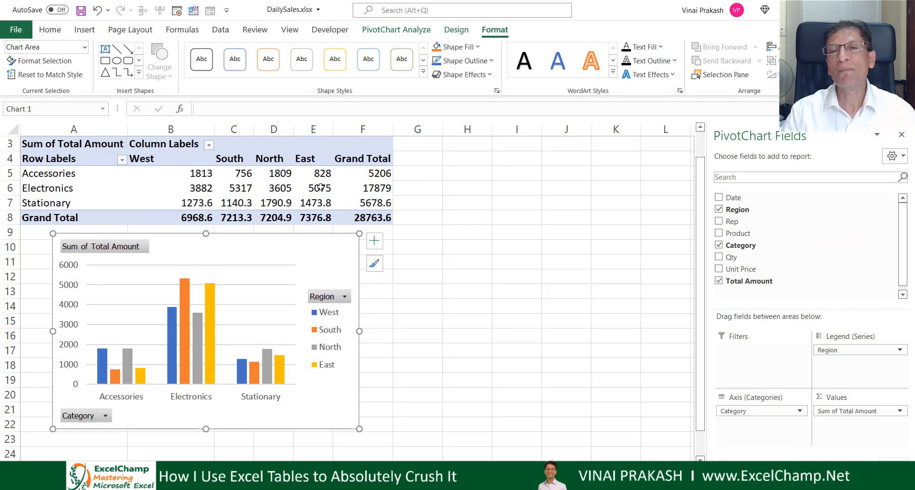
Step: Insert a Rep slicer for the PivotTable and place it to the right of the PivotChart
{"action": "left_click", "coordinate": [320, 187]}
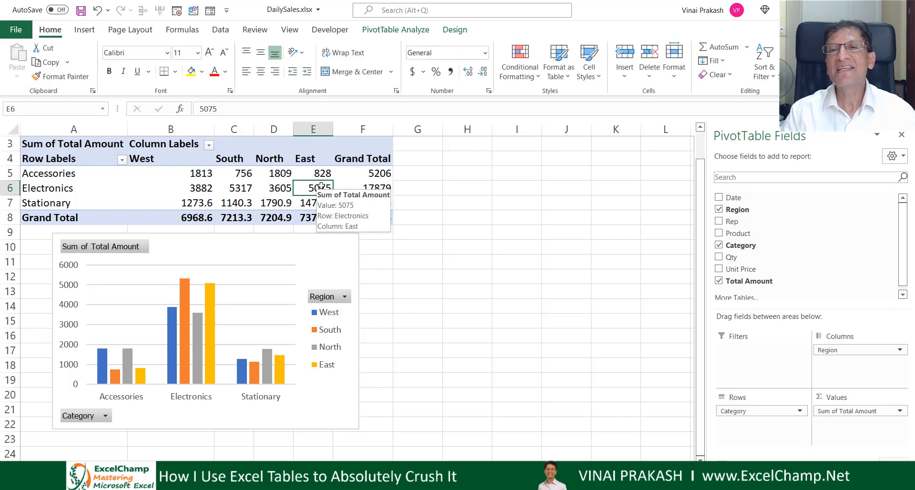
{"action": "left_click", "coordinate": [413, 33]}
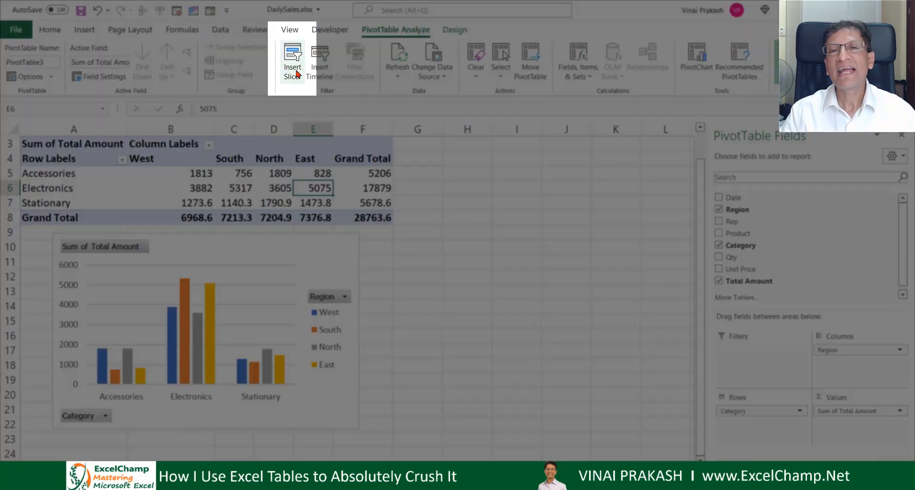
{"action": "left_click", "coordinate": [293, 64]}
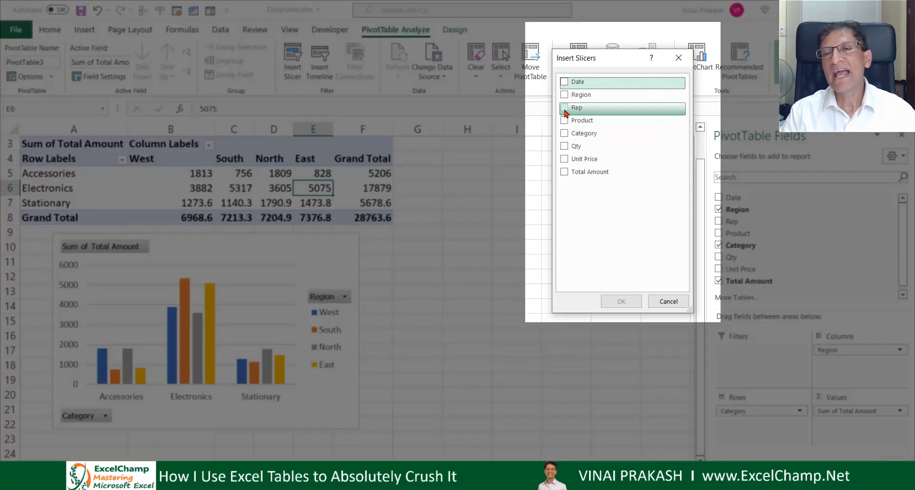
{"action": "left_click", "coordinate": [565, 108]}
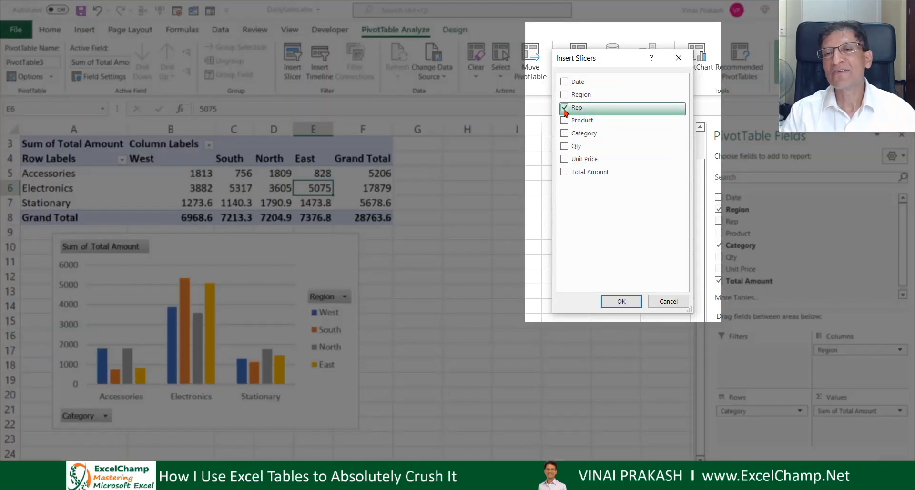
{"action": "left_click", "coordinate": [621, 301]}
{"action": "left_click_drag", "start_coordinate": [371, 206], "coordinate": [590, 231]}
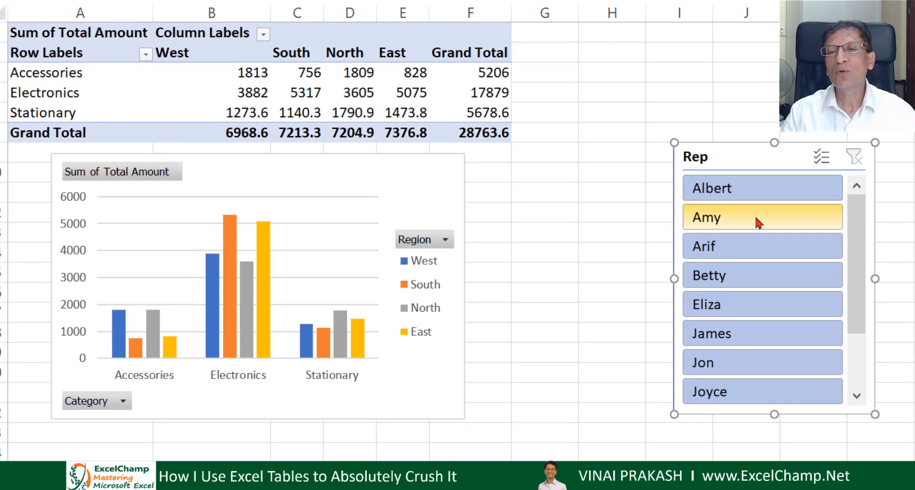
Step: Filter the PivotTable with the Rep slicer by the second, fourth and sixth listed reps, and clear the filter
{"action": "left_click", "coordinate": [759, 222]}
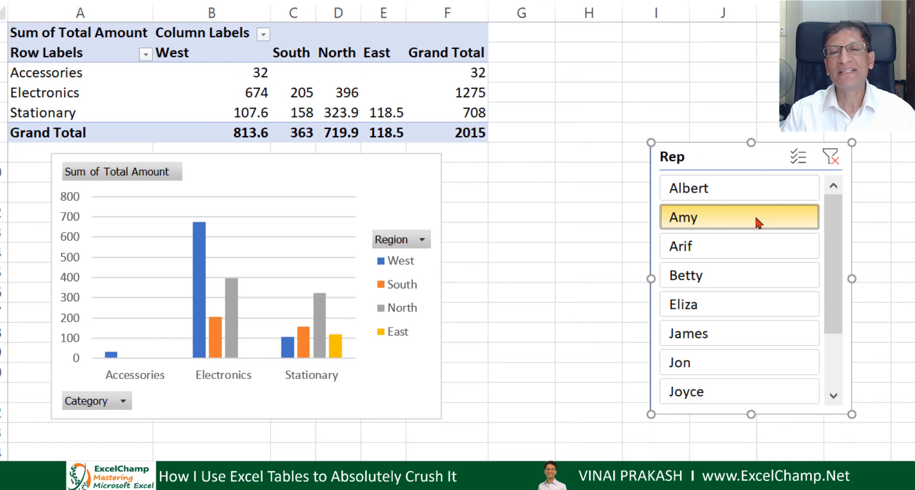
{"action": "left_click", "coordinate": [751, 279]}
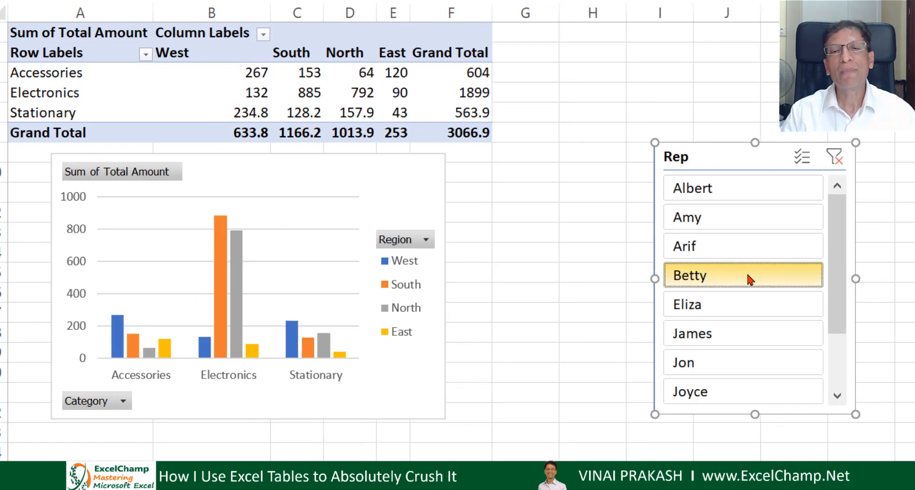
{"action": "left_click", "coordinate": [738, 331]}
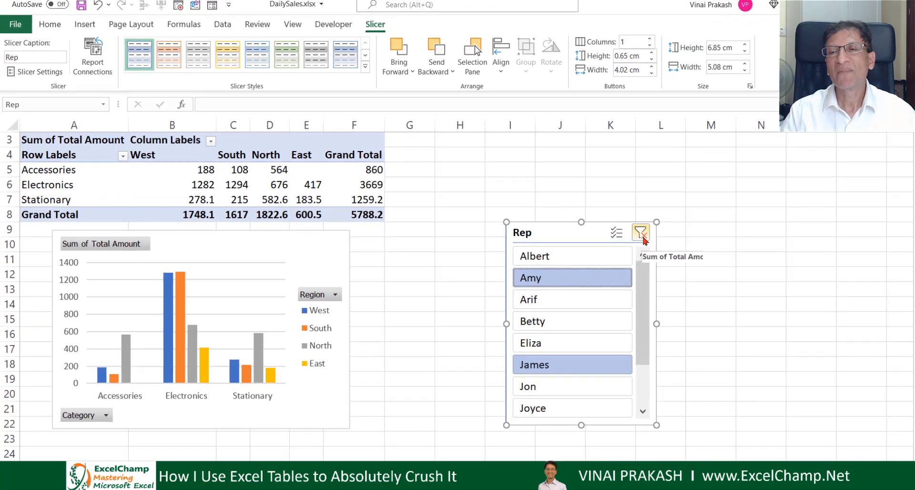
{"action": "left_click", "coordinate": [783, 178]}
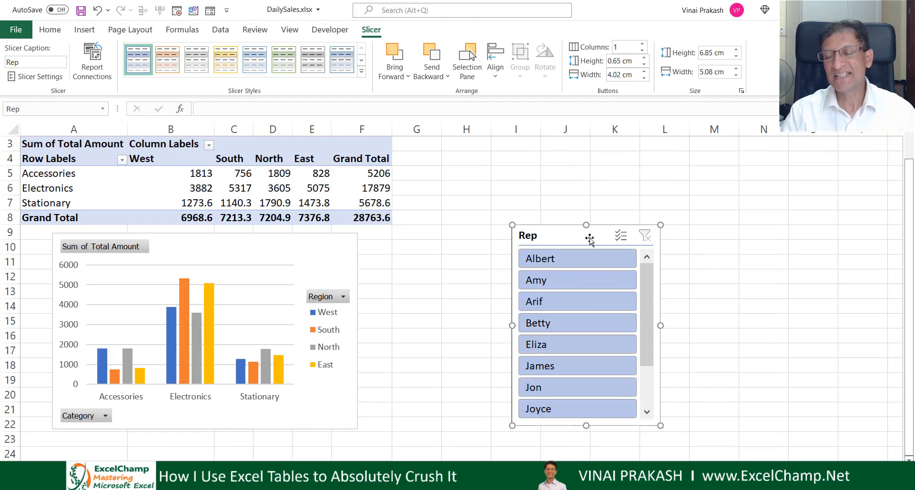
Step: Move the Rep slicer farther away from the PivotChart and insert a Date timeline to the right of the PivotTable
{"action": "left_click_drag", "start_coordinate": [590, 239], "coordinate": [823, 230]}
{"action": "left_click", "coordinate": [186, 177]}
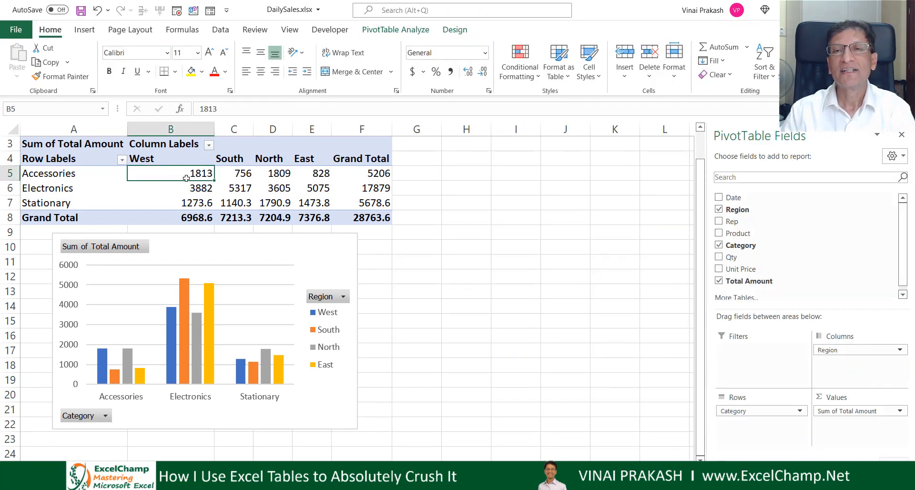
{"action": "left_click", "coordinate": [401, 32]}
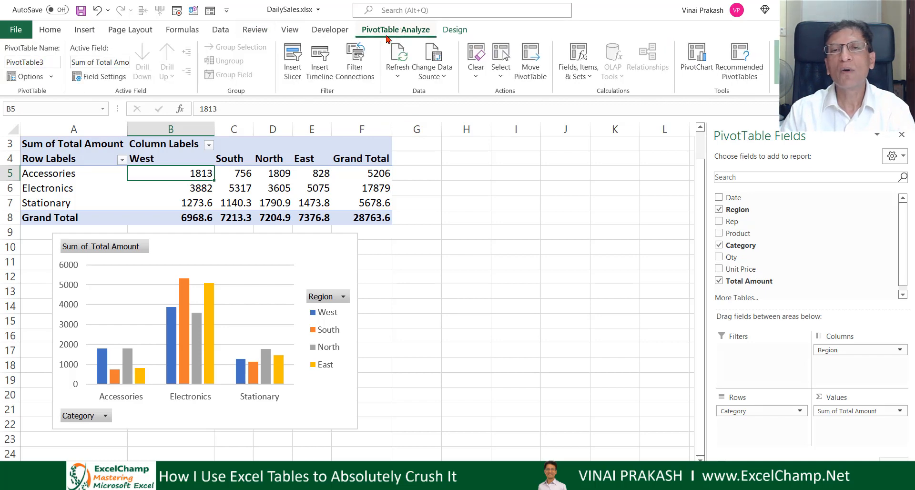
{"action": "left_click", "coordinate": [320, 67]}
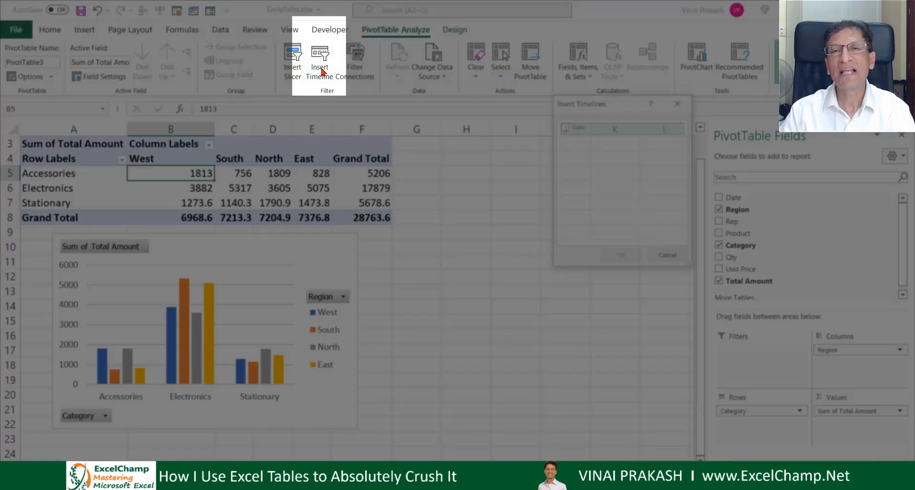
{"action": "left_click", "coordinate": [565, 127]}
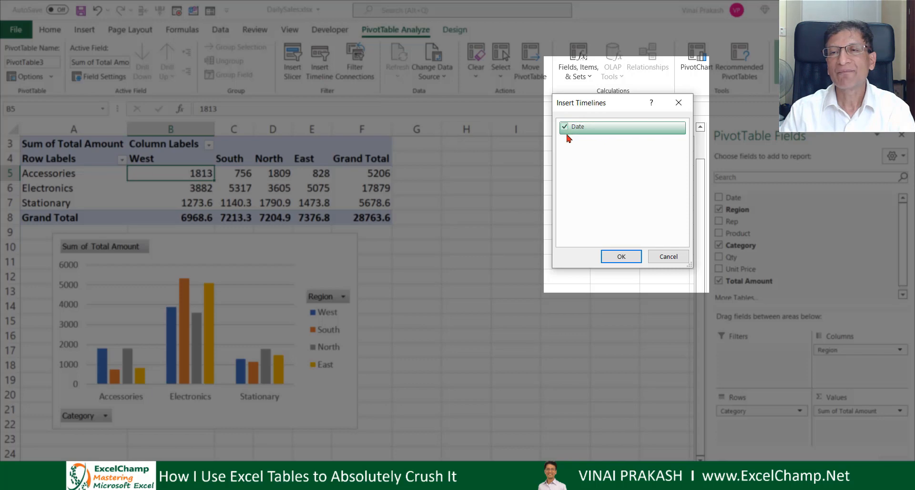
{"action": "left_click", "coordinate": [621, 256]}
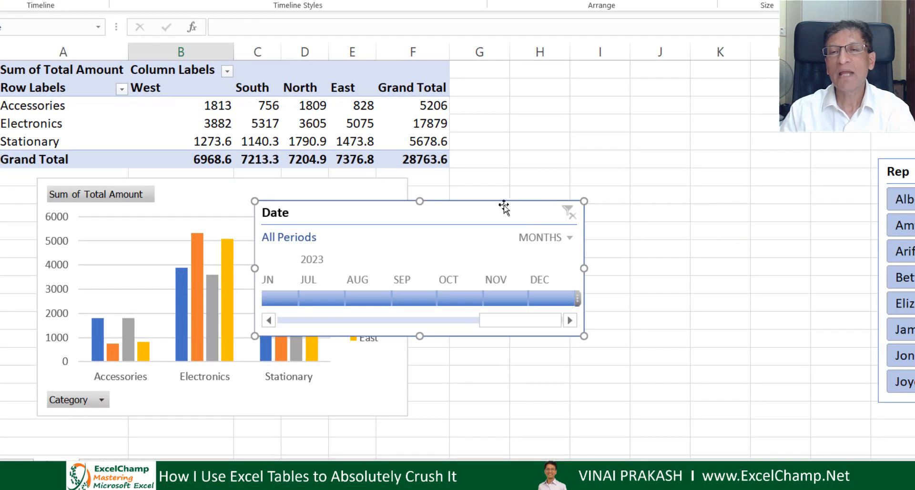
{"action": "left_click_drag", "start_coordinate": [643, 96], "coordinate": [703, 78]}
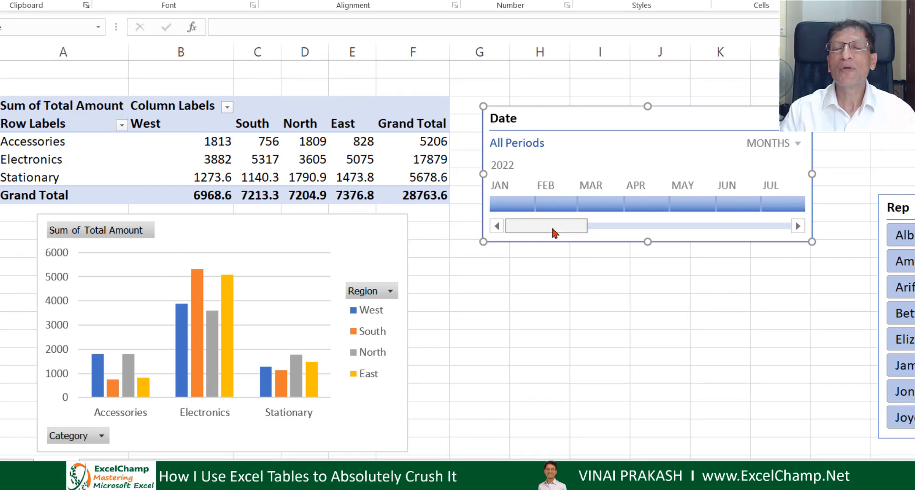
Step: Try several month ranges on the Date timeline, ending with January to March 2022, and filter the Rep slicer to the fourth rep
{"action": "left_click", "coordinate": [599, 207]}
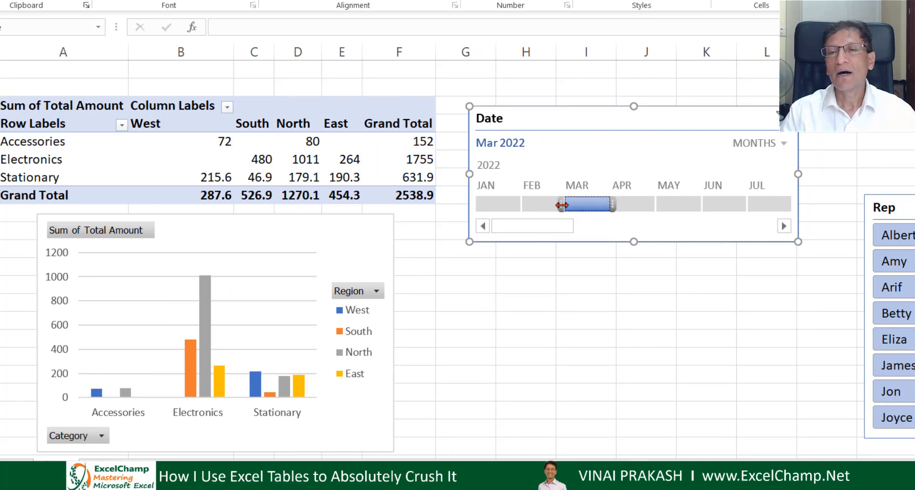
{"action": "left_click", "coordinate": [638, 205]}
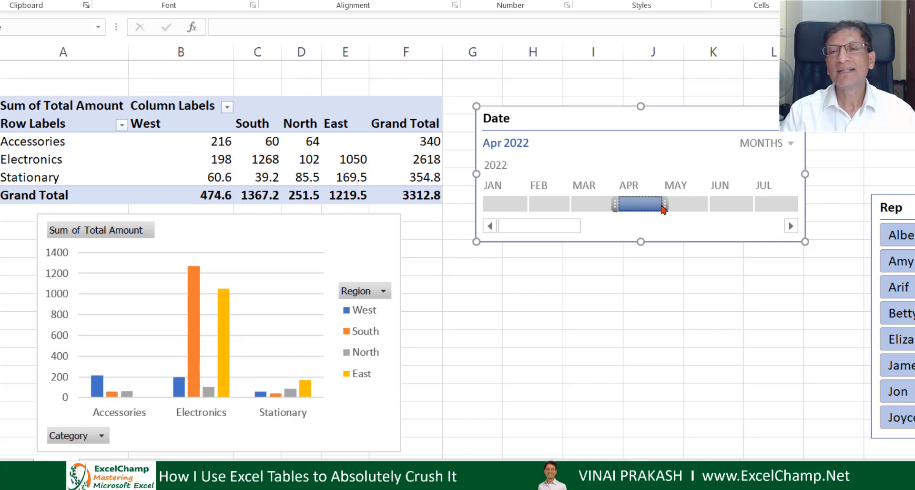
{"action": "left_click_drag", "start_coordinate": [666, 204], "coordinate": [731, 203]}
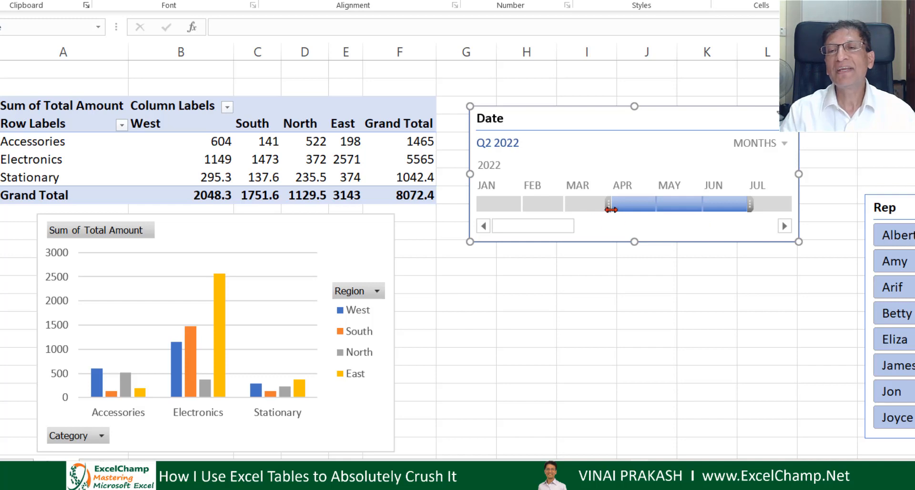
{"action": "left_click_drag", "start_coordinate": [610, 210], "coordinate": [528, 204]}
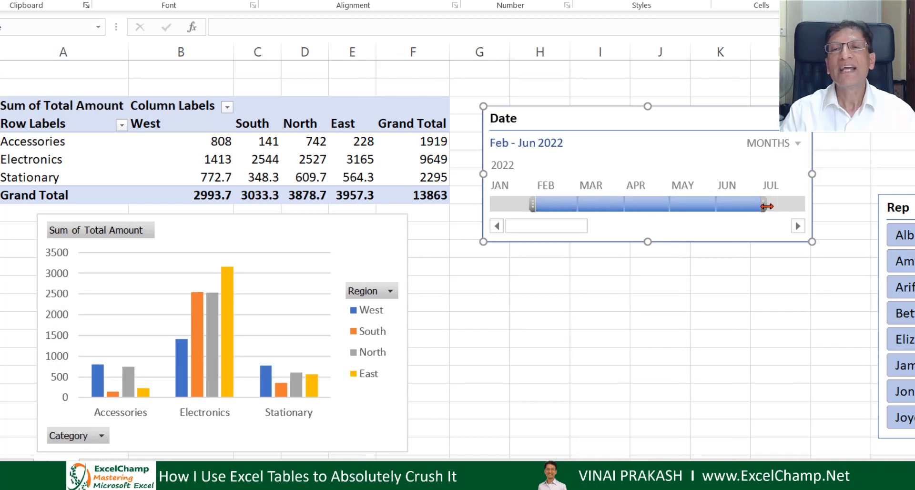
{"action": "left_click_drag", "start_coordinate": [734, 204], "coordinate": [619, 205]}
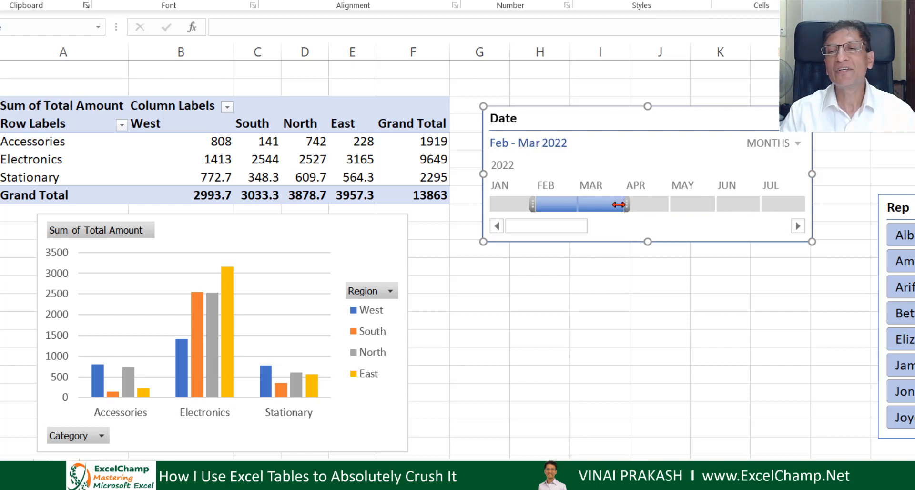
{"action": "left_click_drag", "start_coordinate": [522, 206], "coordinate": [485, 206]}
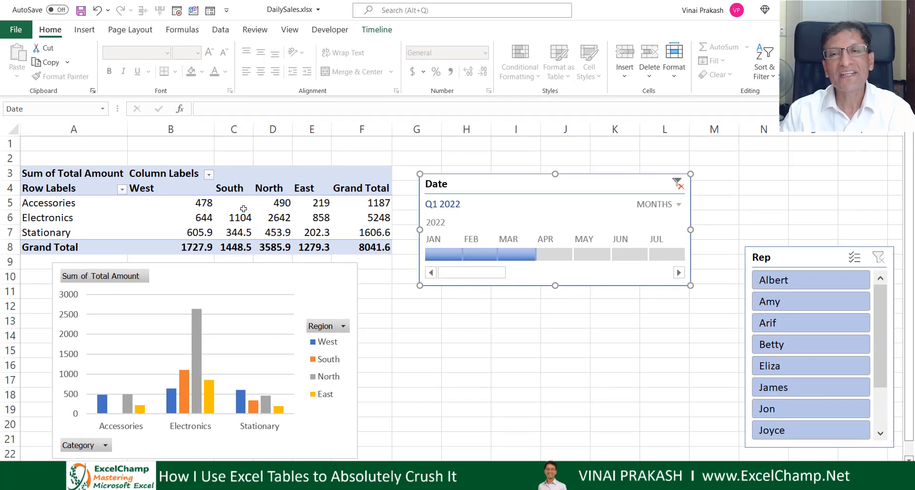
{"action": "left_click", "coordinate": [782, 344]}
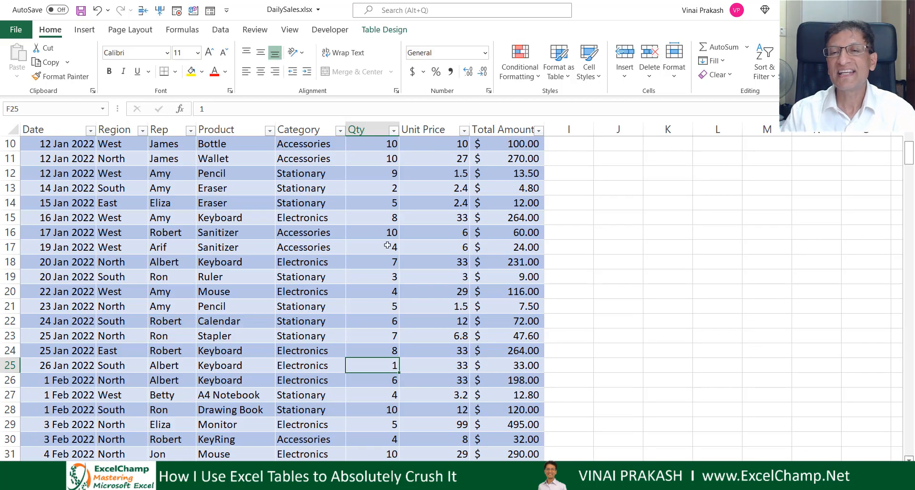
Step: In the sales table, set the Qty values in rows 18 to 22 to 11, 22, 33, 44 and 55
{"action": "left_click", "coordinate": [366, 263]}
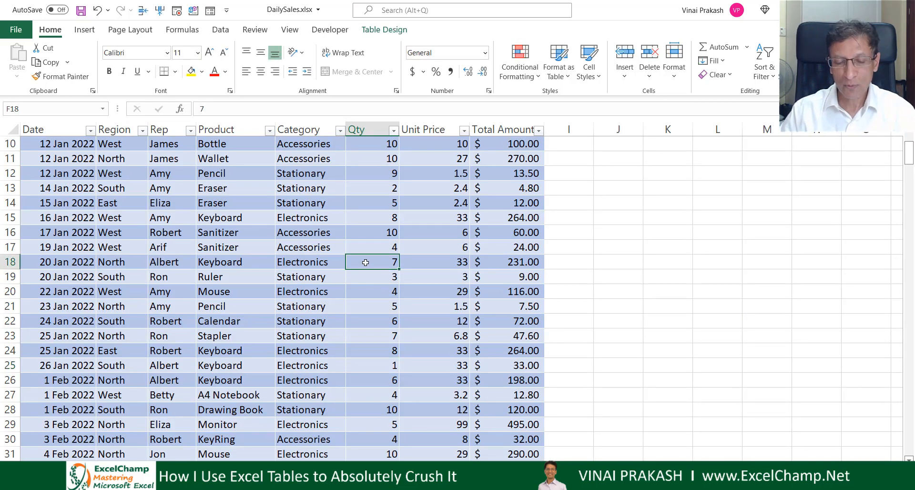
{"action": "type", "text": "11"}
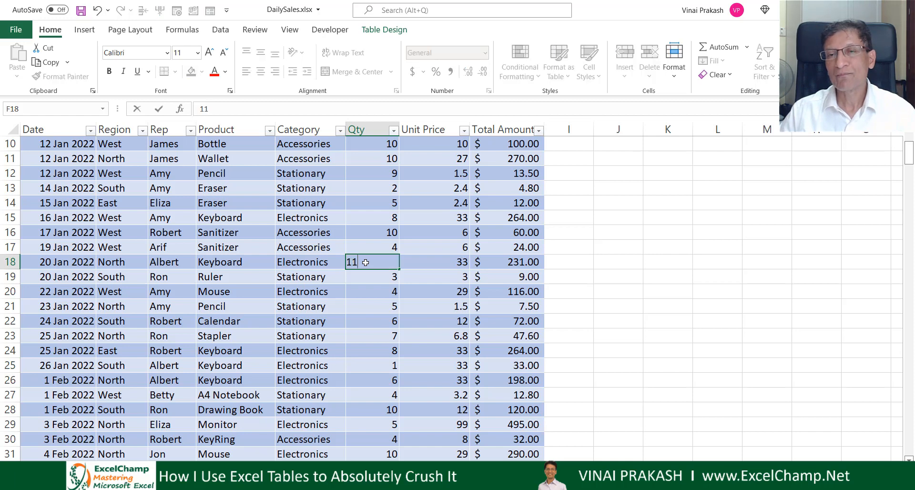
{"action": "key", "text": "Return"}
{"action": "type", "text": "22"}
{"action": "key", "text": "Return"}
{"action": "type", "text": "33"}
{"action": "key", "text": "Return"}
{"action": "type", "text": "5"}
{"action": "key", "text": "BackSpace"}
{"action": "type", "text": "44"}
{"action": "key", "text": "Return"}
{"action": "type", "text": "55"}
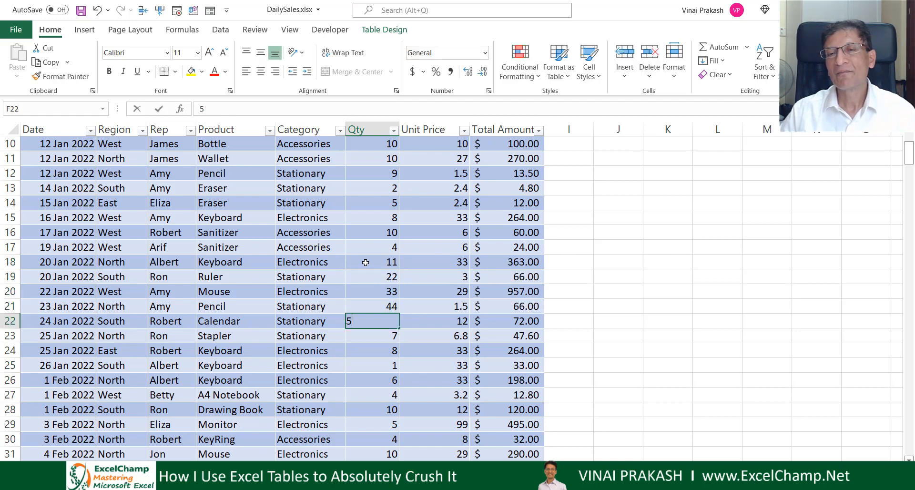
{"action": "key", "text": "Return"}
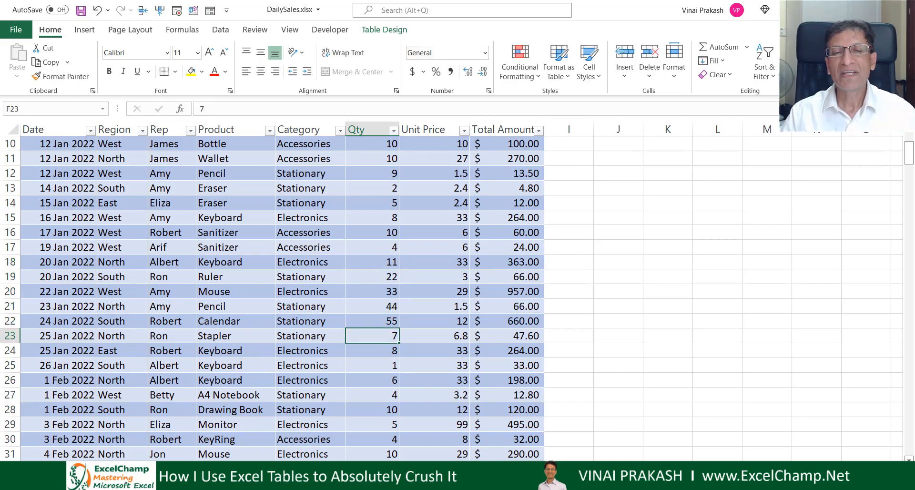
Step: Return to the PivotTable sheet and refresh the PivotTable with the new quantities
{"action": "left_click", "coordinate": [114, 467]}
{"action": "right_click", "coordinate": [230, 221]}
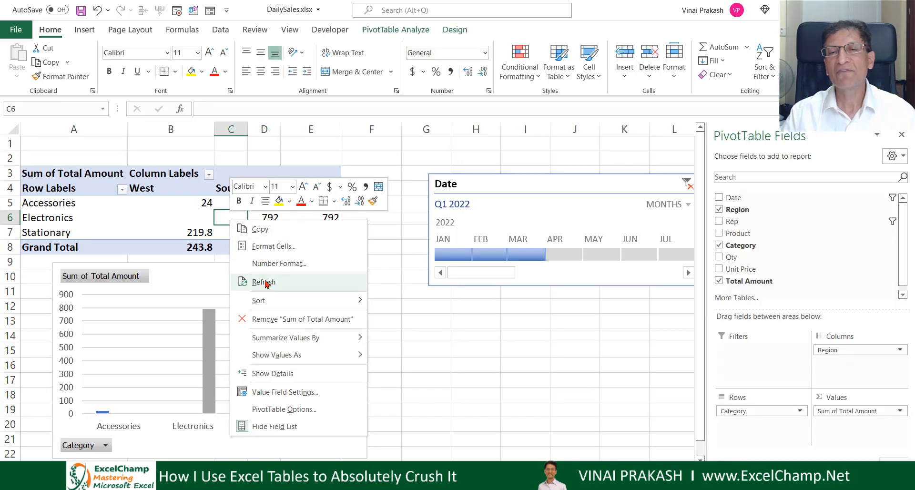
{"action": "left_click", "coordinate": [264, 282]}
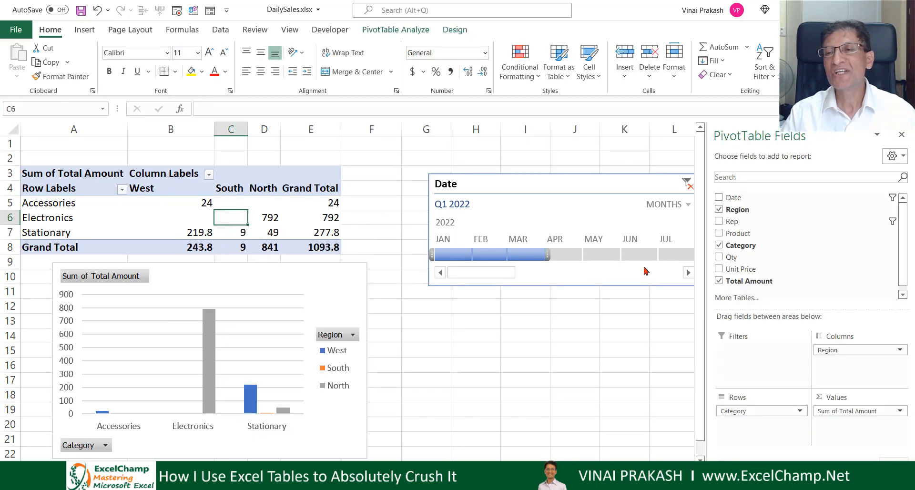
Step: Close the PivotTable field list and clear the Rep slicer's filter to include all reps
{"action": "left_click", "coordinate": [901, 134]}
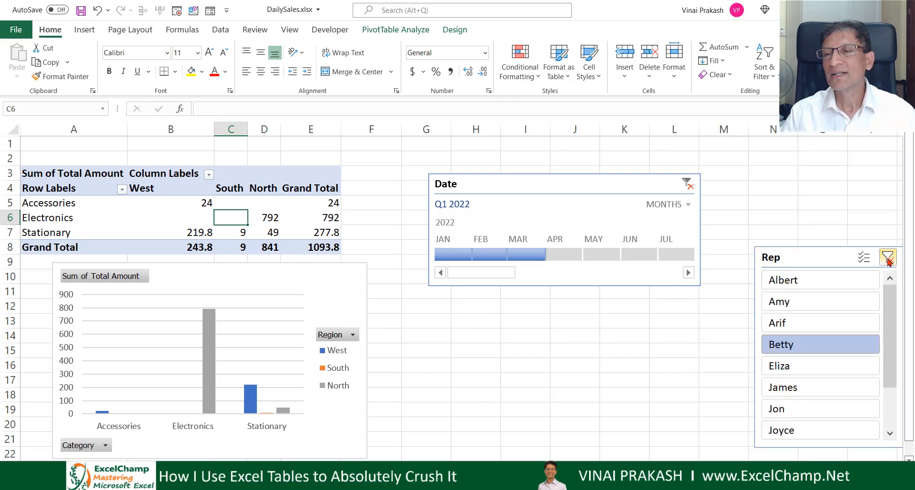
{"action": "left_click", "coordinate": [887, 258]}
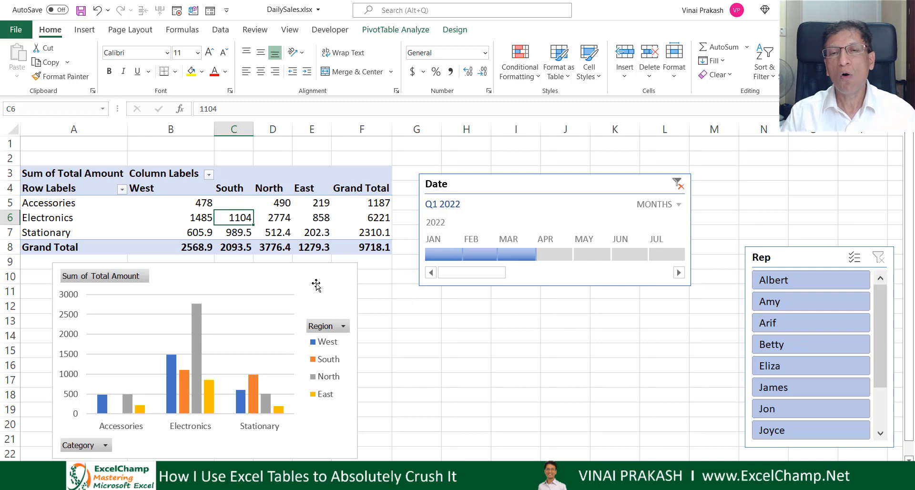